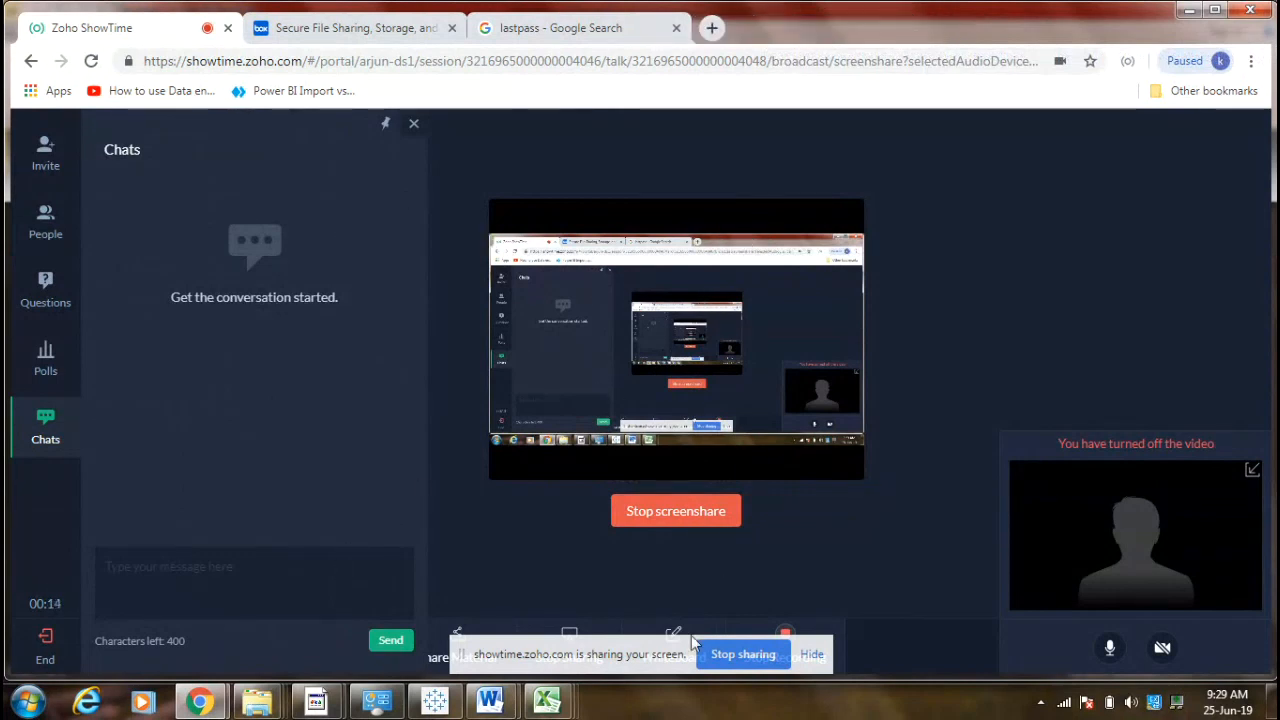
Switch from the screen-sharing browser to Power BI Desktop, dismiss the pending-changes notice and close the Field Properties pane.
left_click_drag(669, 650, 700, 617)
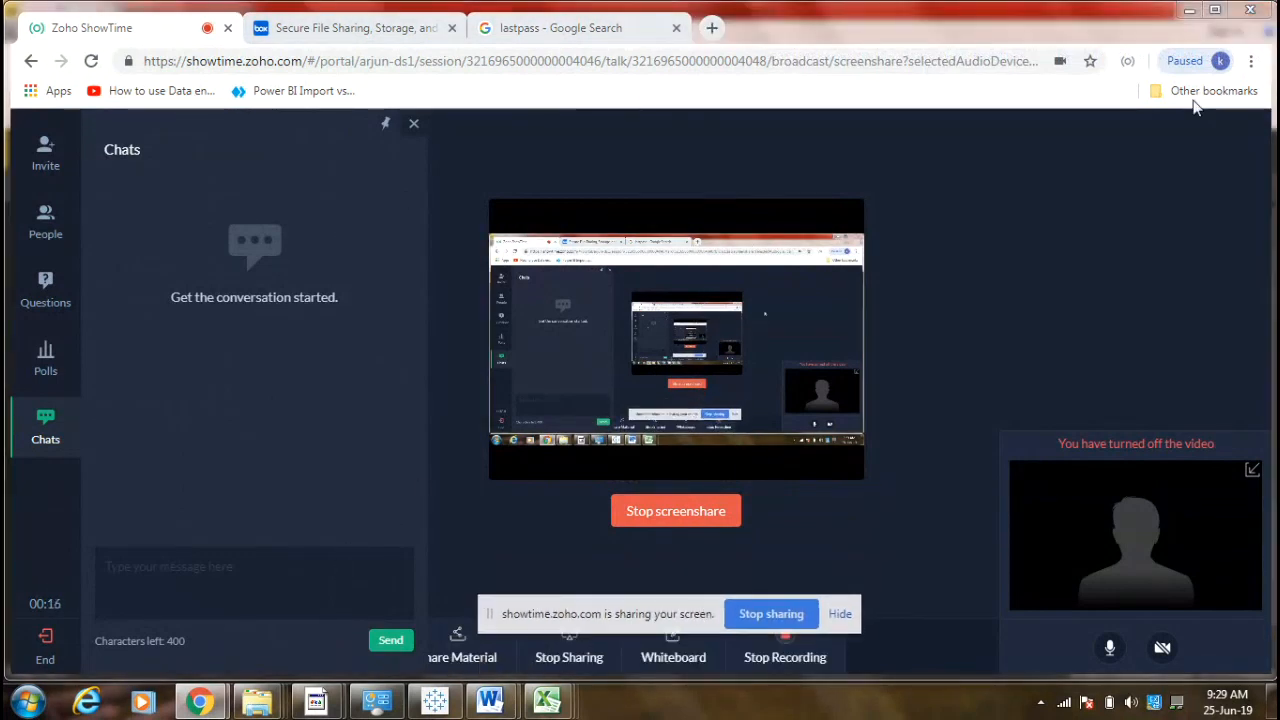
left_click(1189, 12)
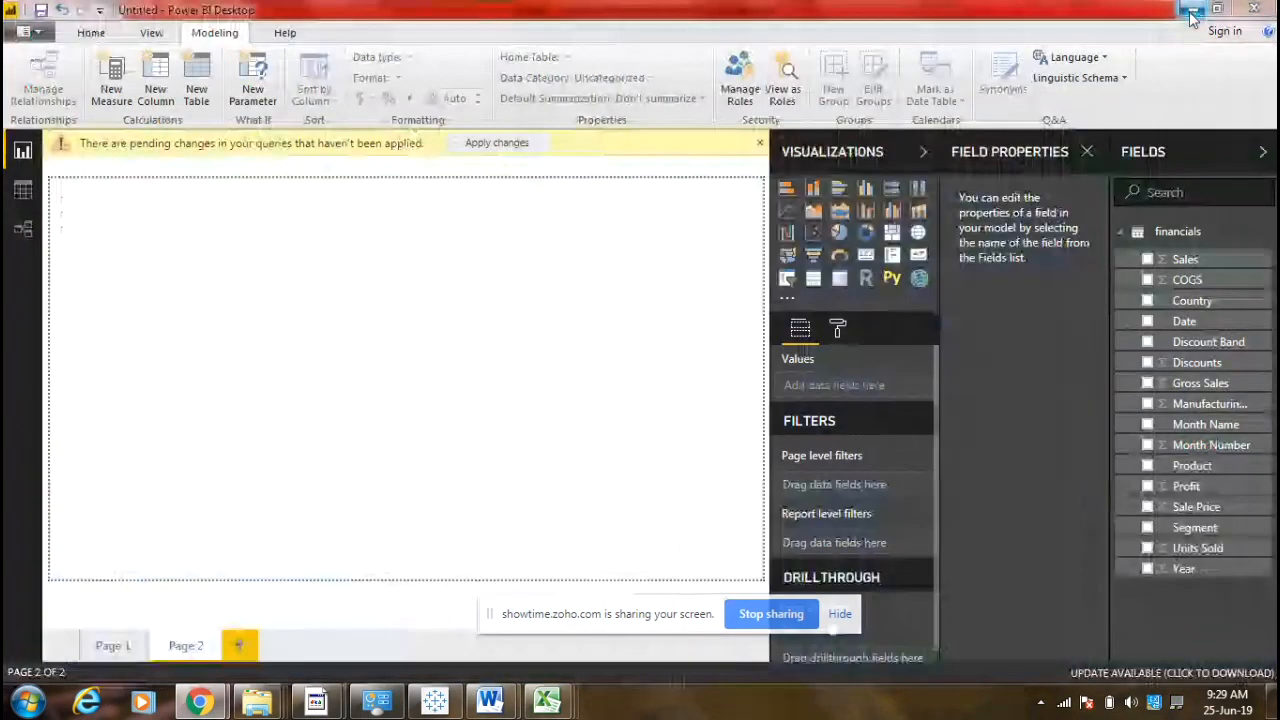
left_click(759, 144)
left_click(1088, 153)
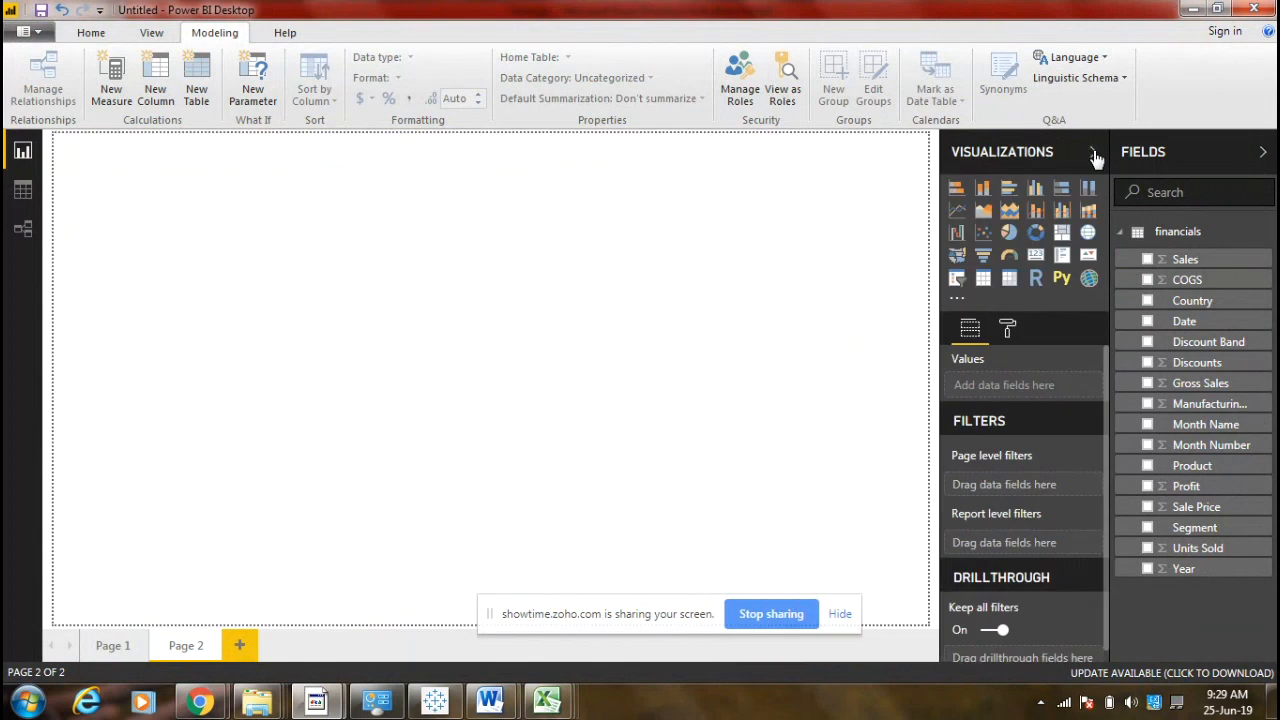
Add an empty table visual to Page 2, enlarge it and place it in the left half of the canvas.
left_click(92, 34)
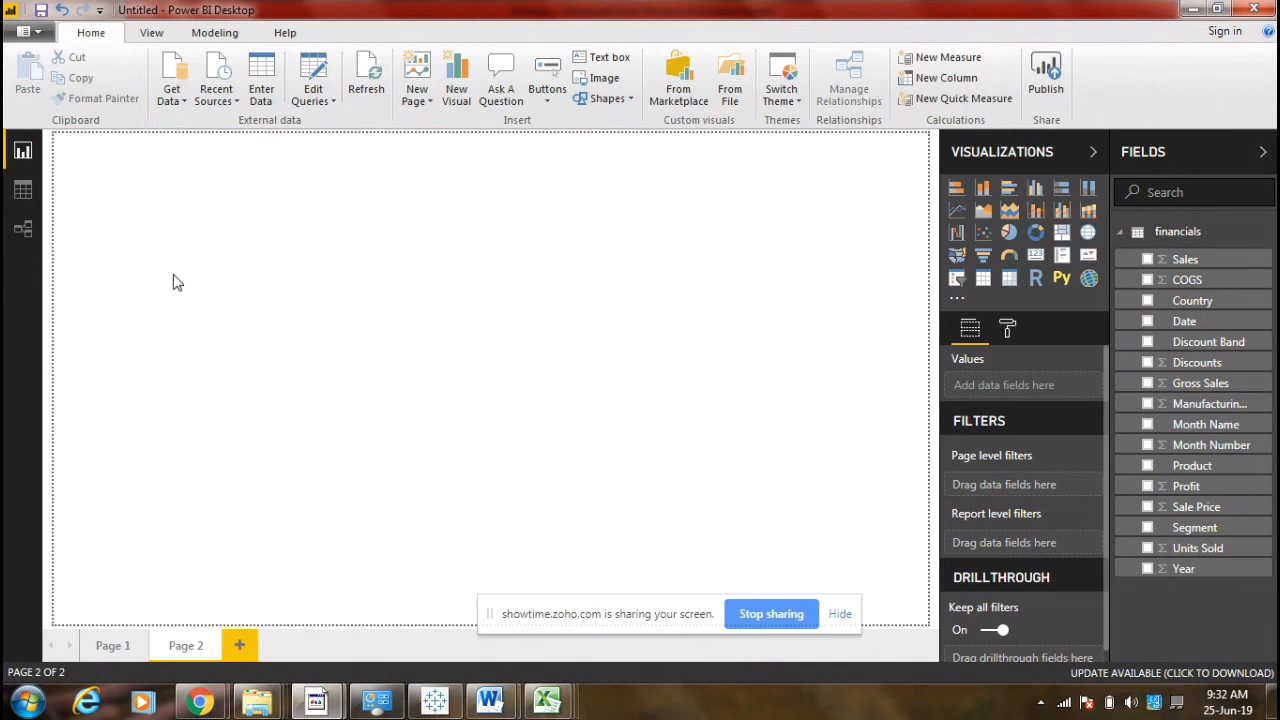
left_click(984, 280)
left_click_drag(337, 251, 343, 334)
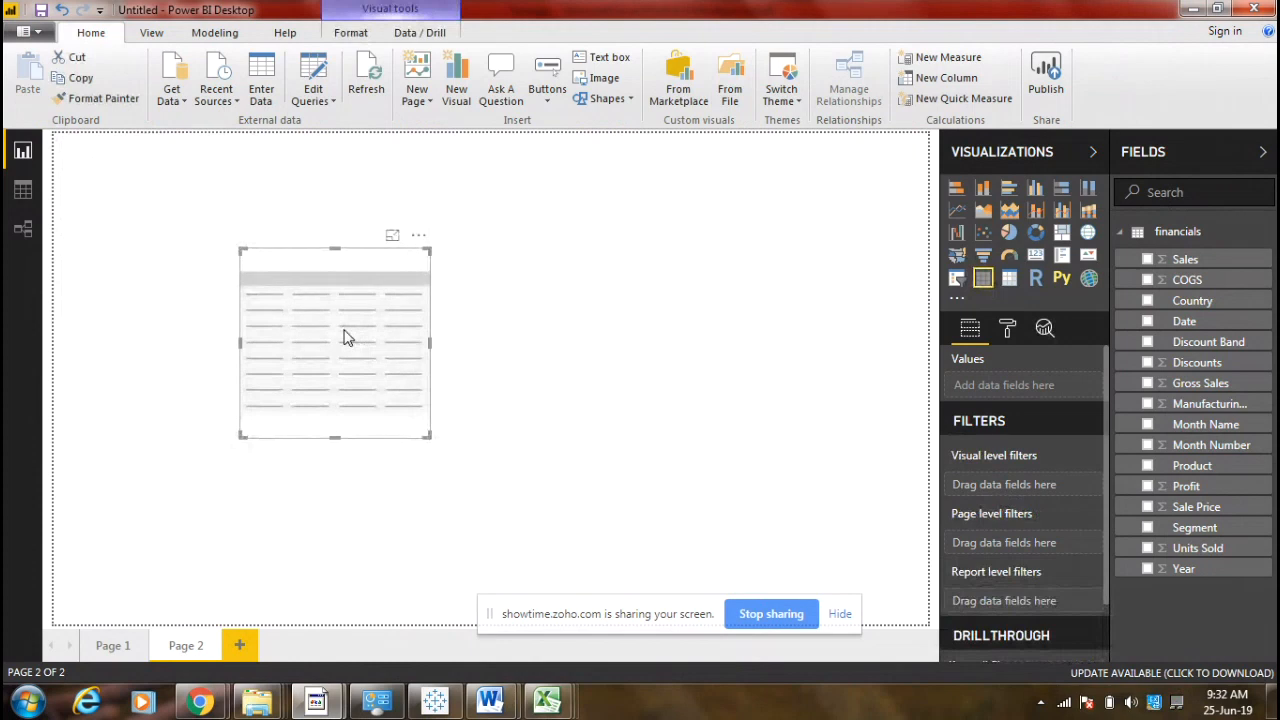
left_click_drag(430, 436, 545, 490)
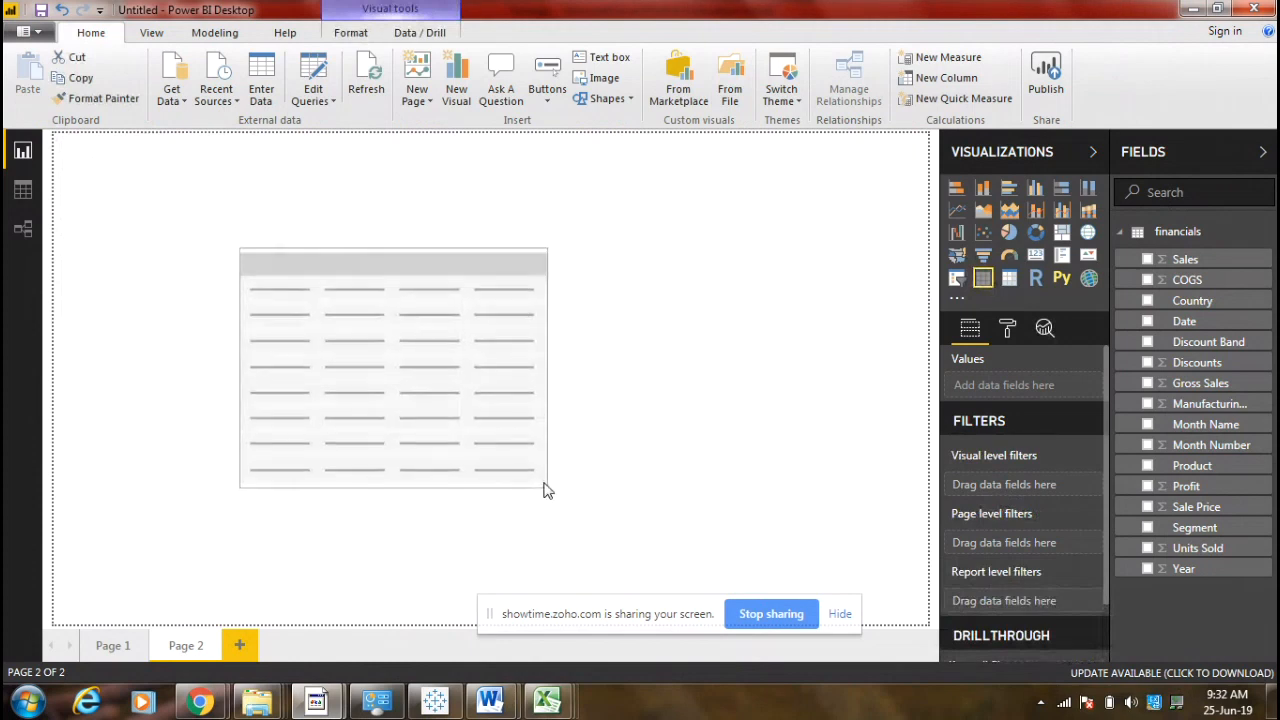
left_click_drag(503, 369, 521, 349)
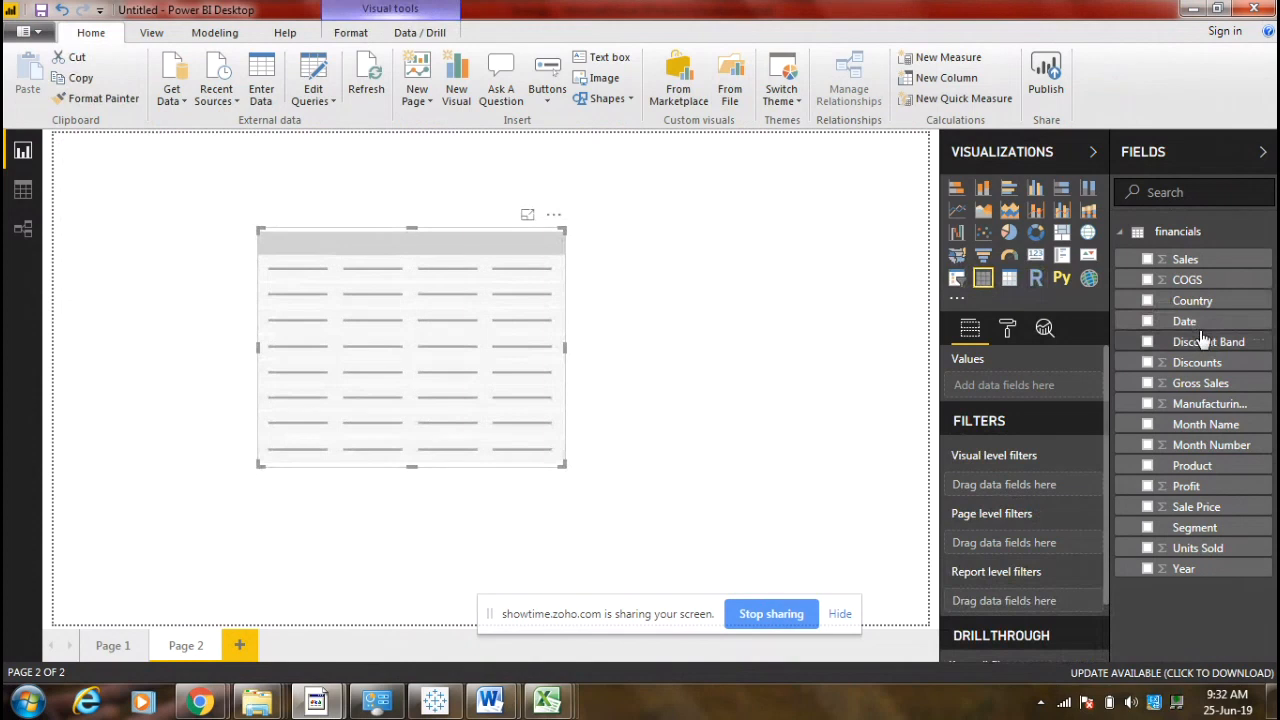
Add the Country and Sales fields to the table visual and shift it toward the upper left of the page.
left_click_drag(1193, 301, 460, 340)
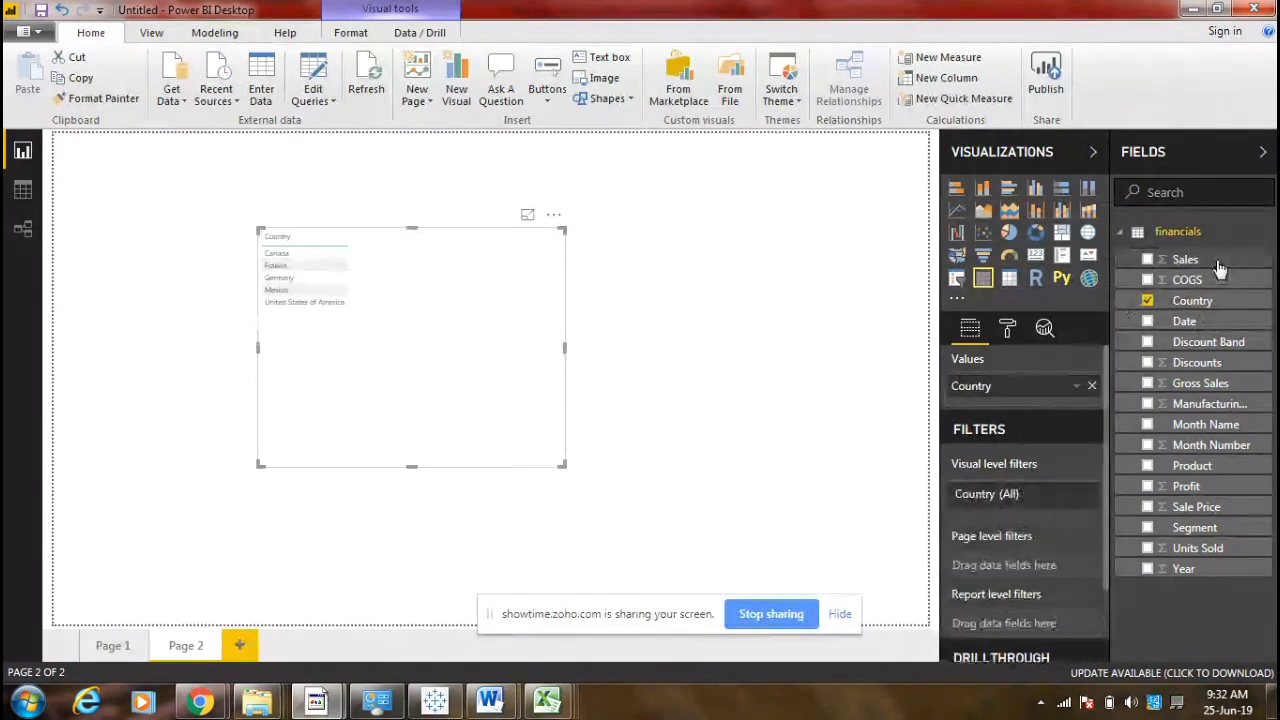
left_click_drag(1219, 268, 457, 297)
mouse_move(457, 406)
left_mouse_down()
mouse_move(448, 352)
mouse_move(446, 416)
left_mouse_up()
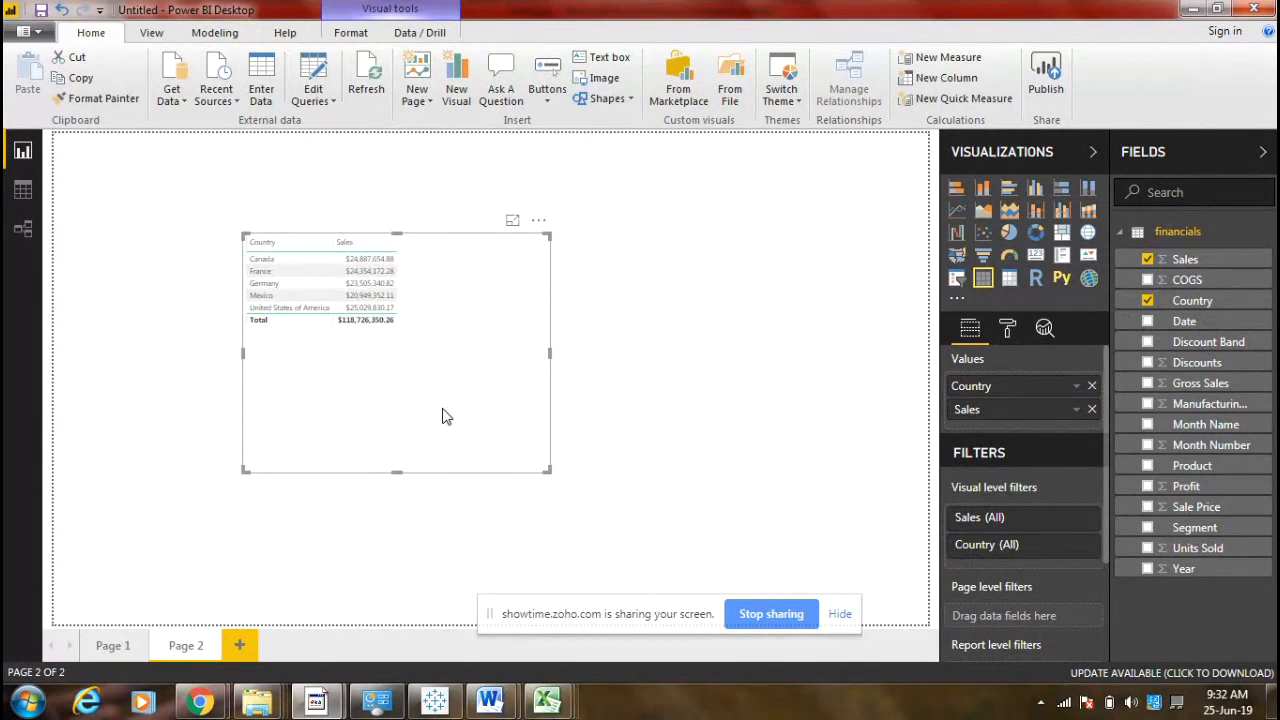
left_click_drag(443, 410, 472, 386)
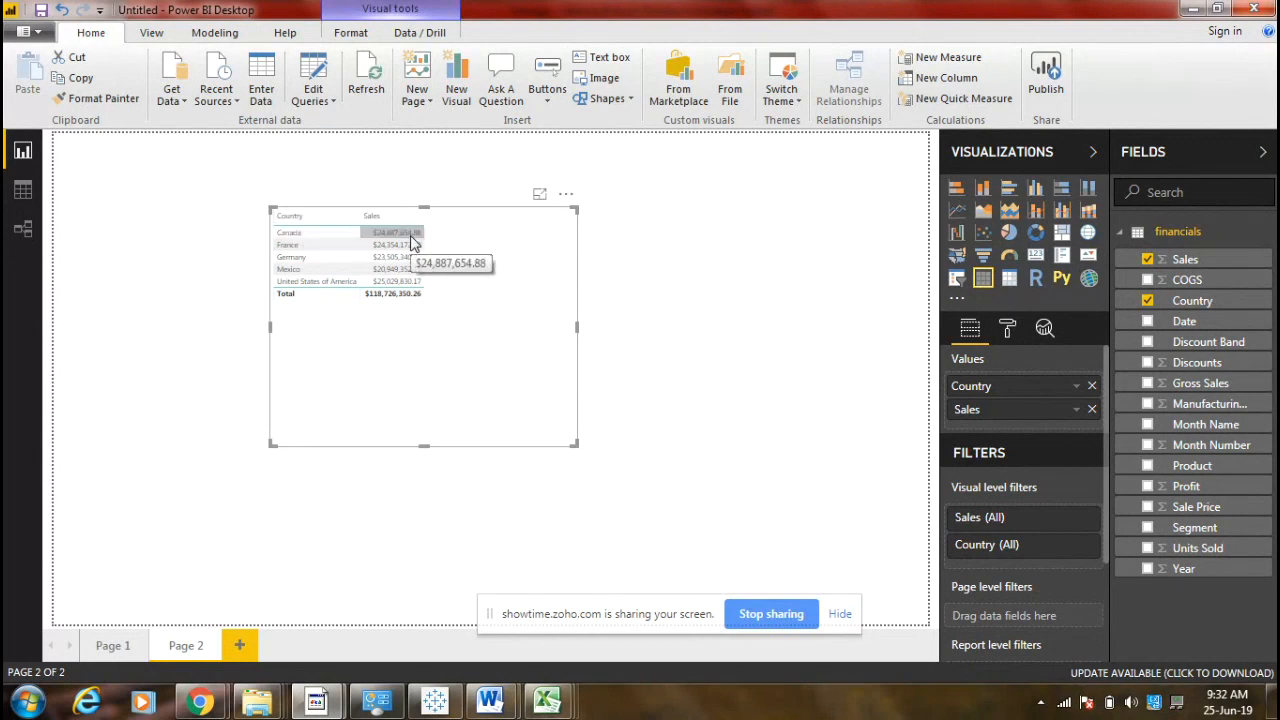
left_click_drag(449, 360, 380, 353)
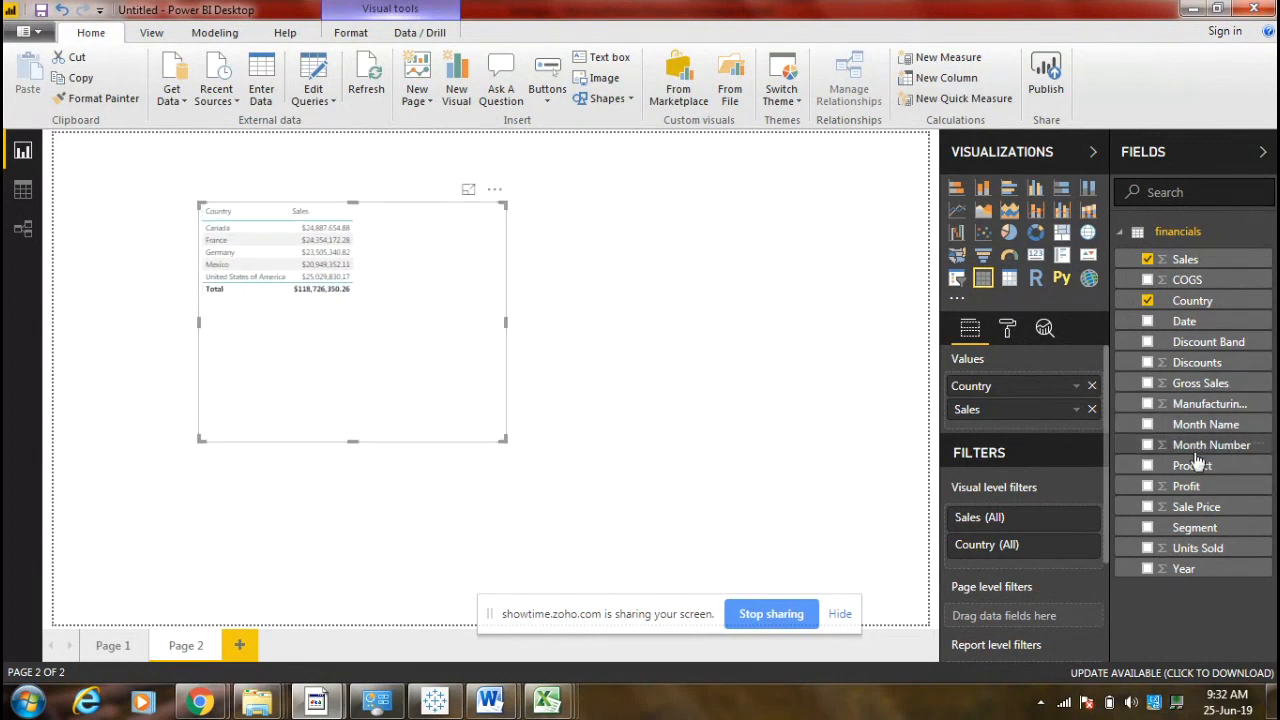
Add the Product field to the table visual, enlarge the visual and order Product before Sales.
left_click_drag(1195, 466, 313, 286)
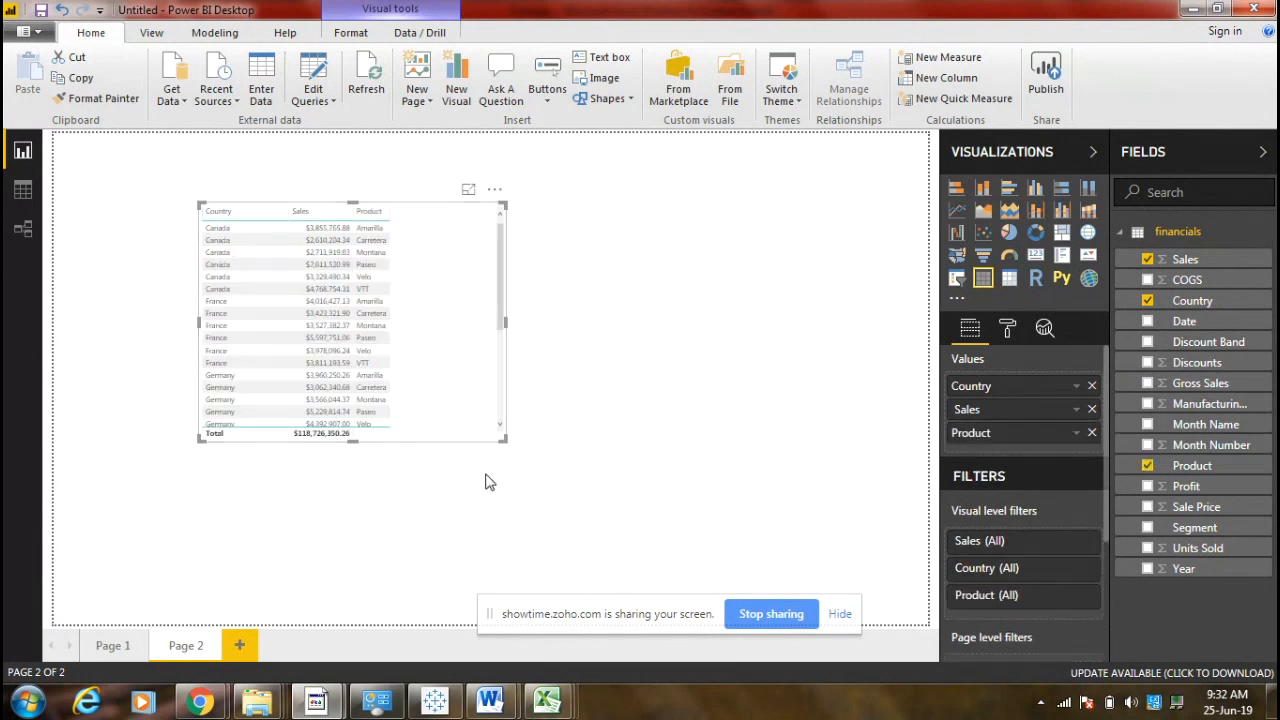
left_click_drag(506, 439, 590, 543)
left_click_drag(534, 450, 554, 400)
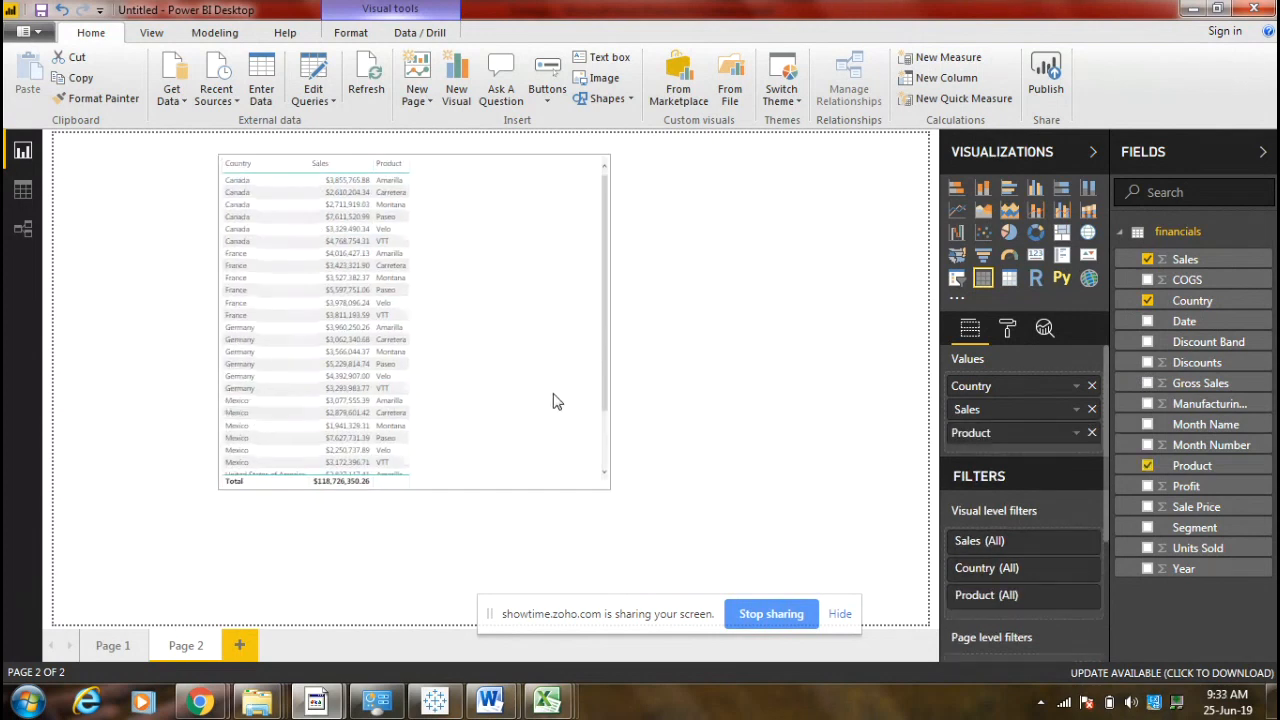
left_click_drag(1004, 440, 1006, 409)
left_click_drag(490, 368, 509, 391)
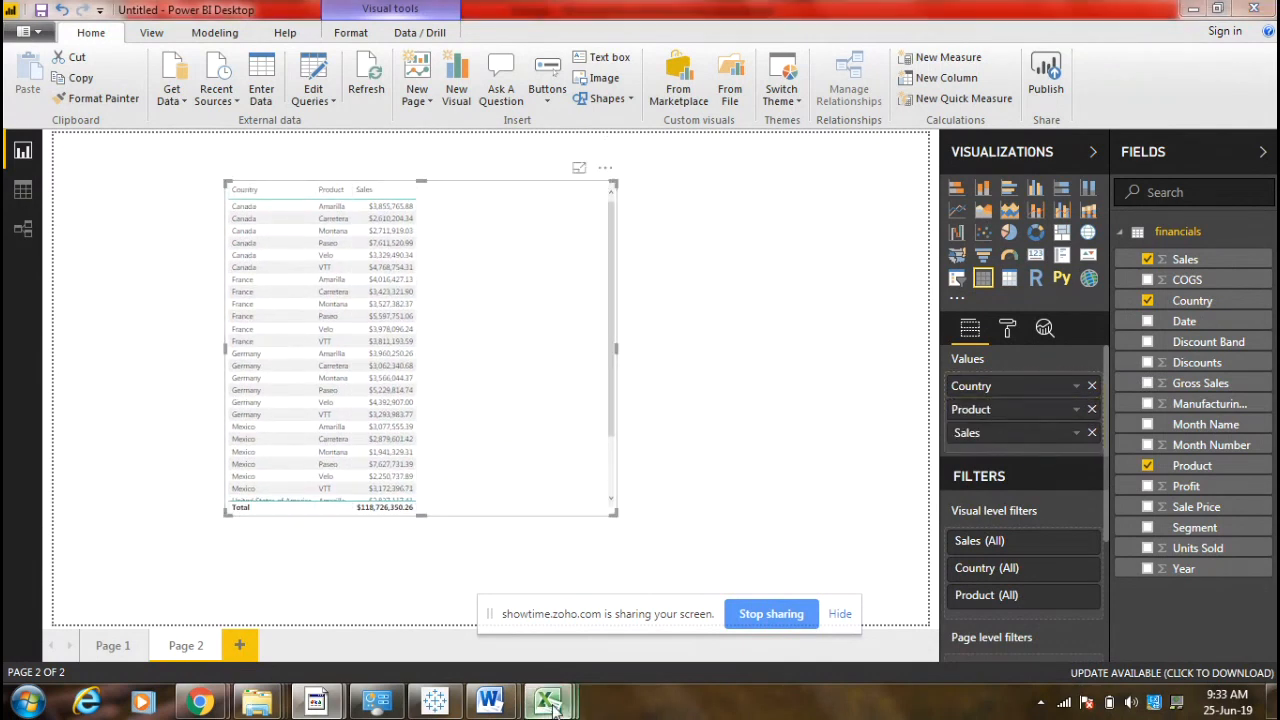
Switch to the Financial Sample (10) workbook in Excel and view the raw data on the hiegwJHGDg sheet.
mouse_move(547, 700)
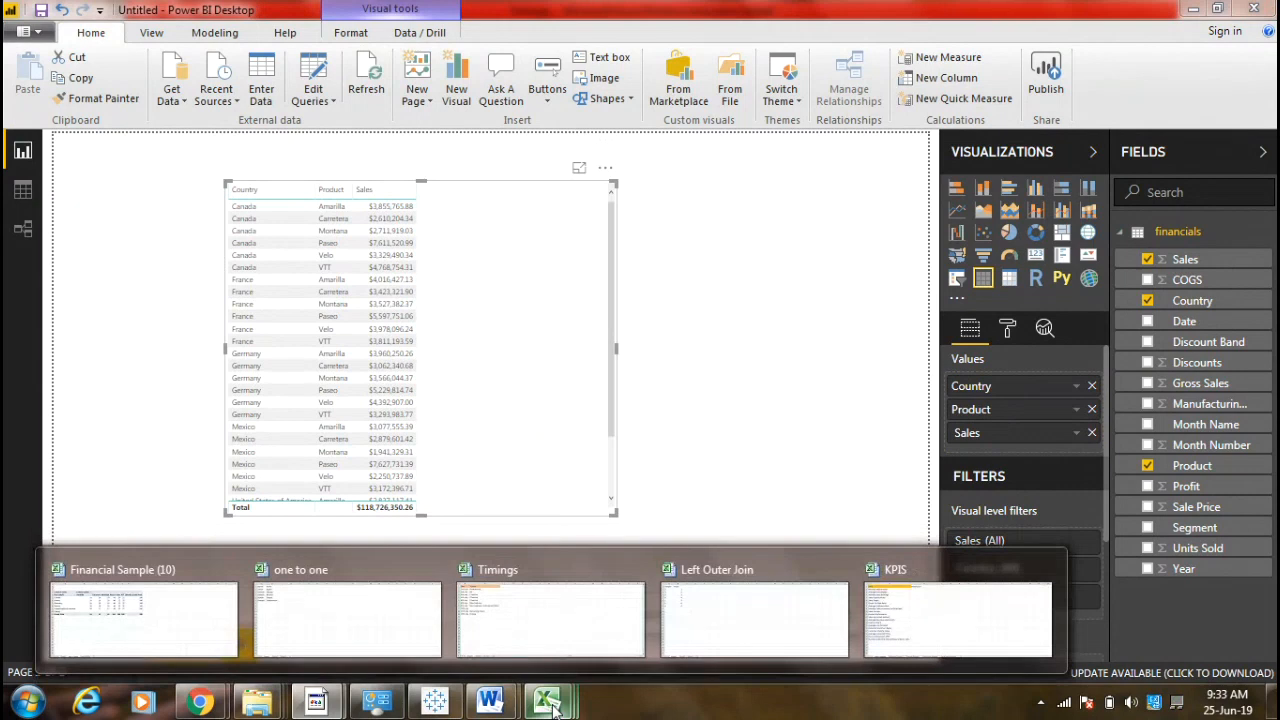
left_click(106, 626)
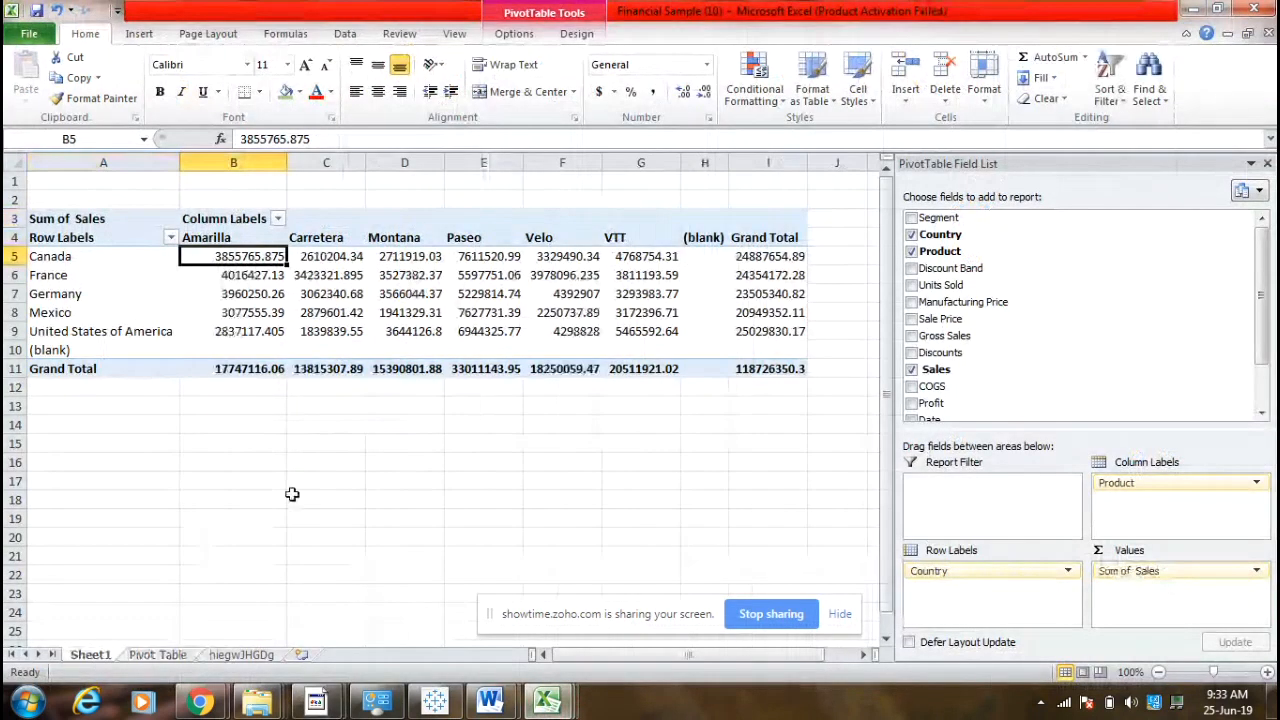
left_click(238, 656)
left_click(140, 463)
left_click(12, 156)
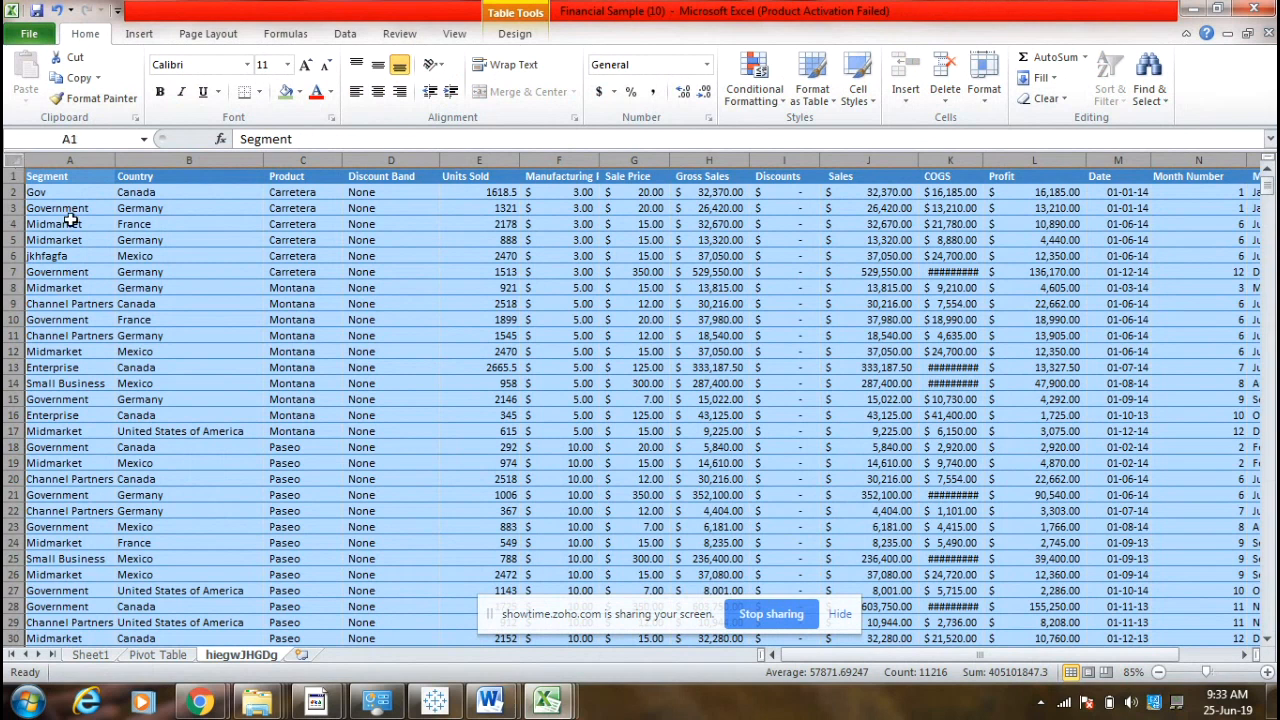
left_click(203, 355)
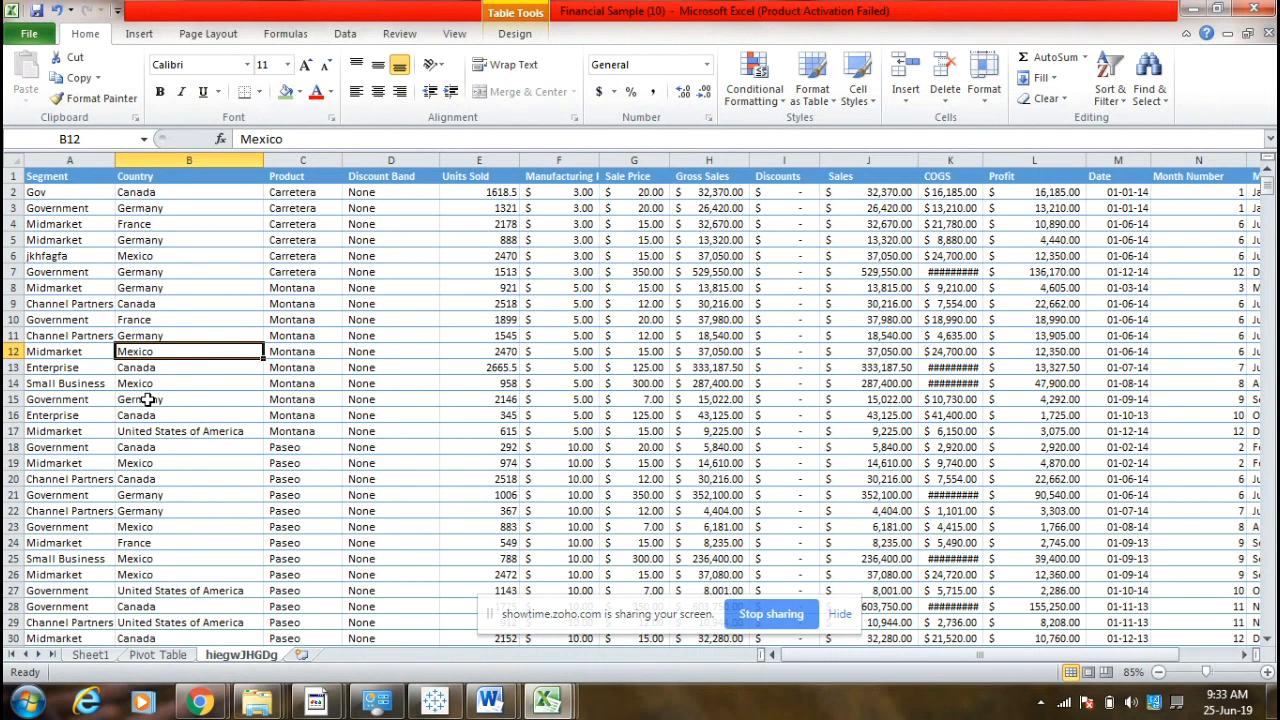
Examine the Segment header and the Country and Sales columns of the raw data on the hiegwJHGDg sheet.
left_click(541, 703)
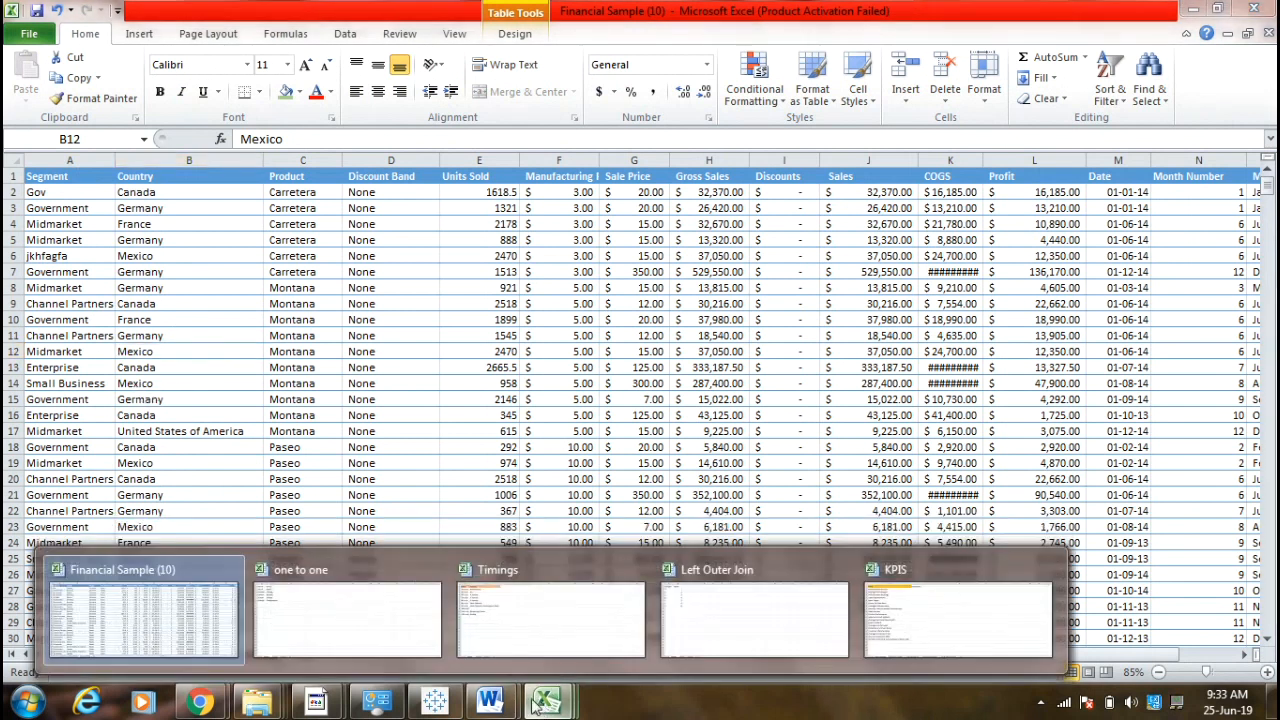
left_click(223, 367)
left_click(51, 174)
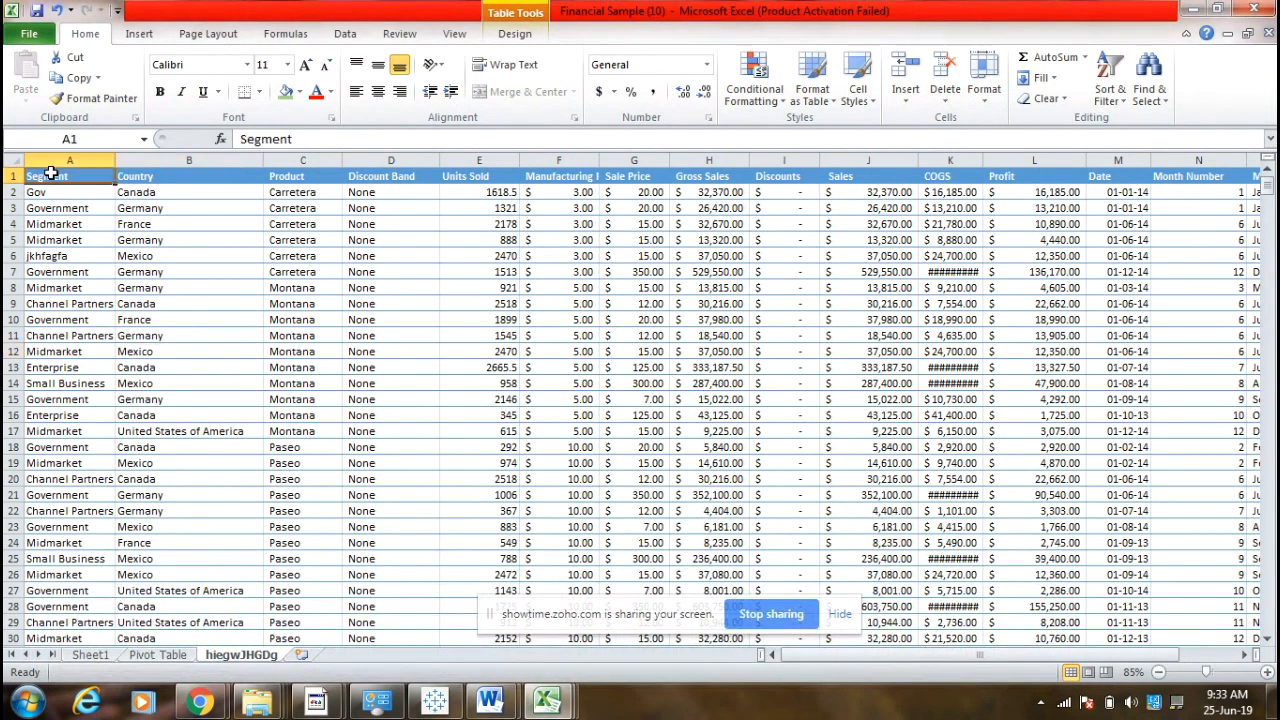
left_click(188, 160)
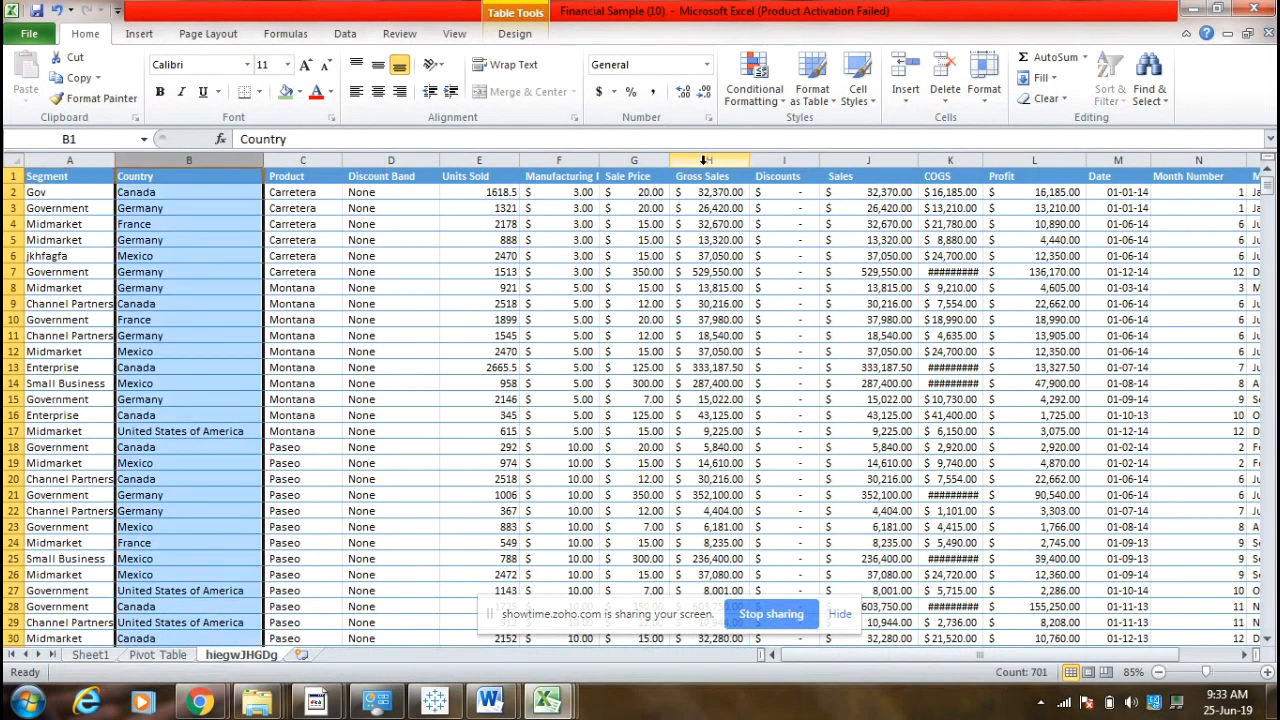
left_click(851, 162)
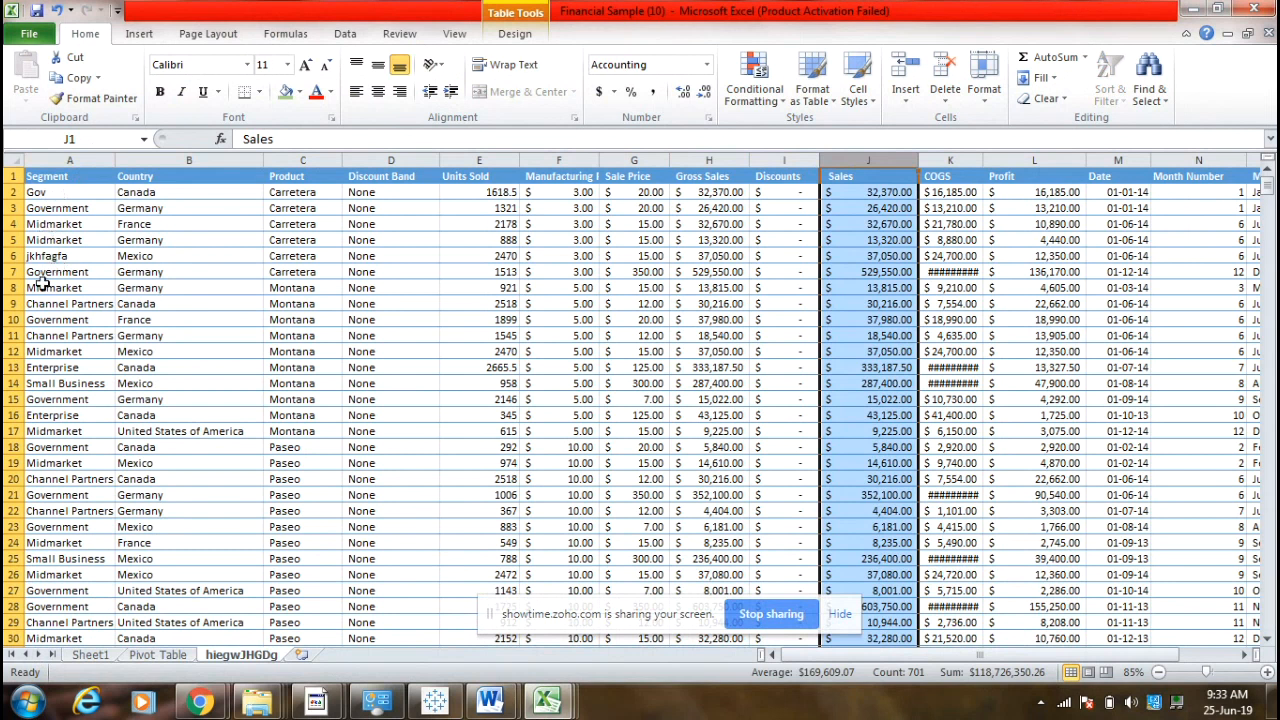
Return to Power BI Desktop and set the table's Sales field to Don't summarize.
left_click(1204, 10)
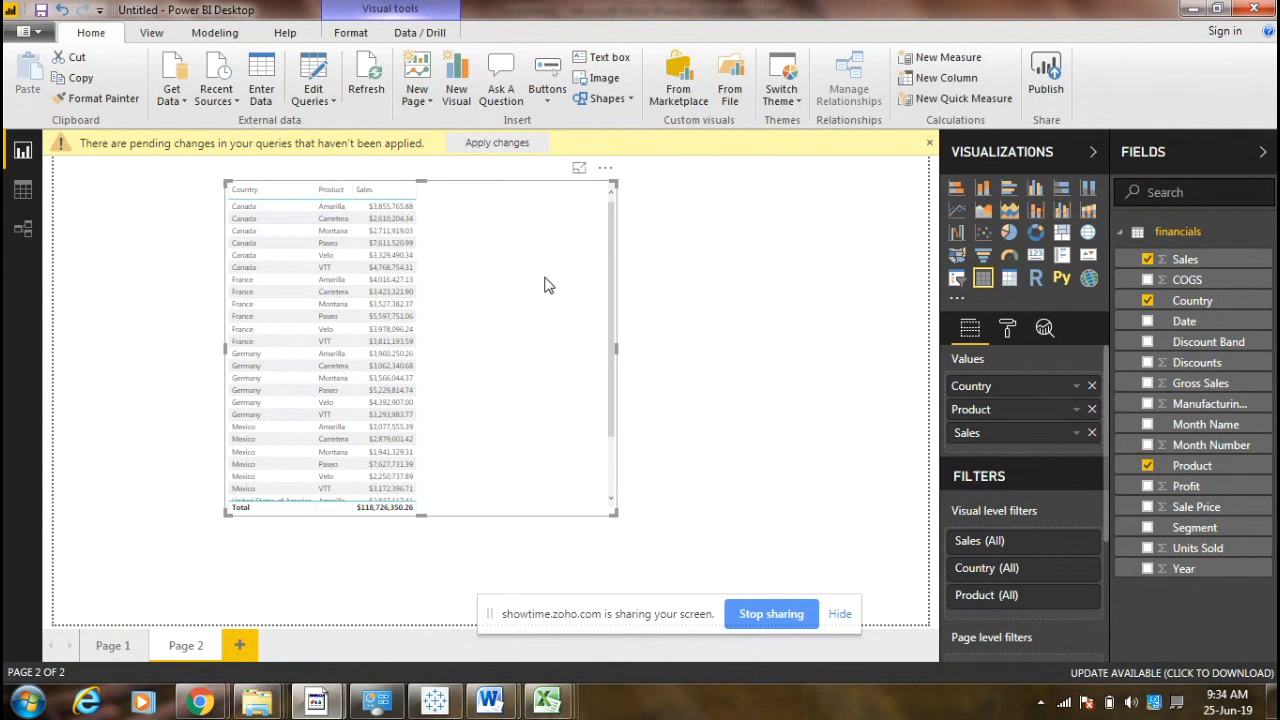
left_click(1076, 436)
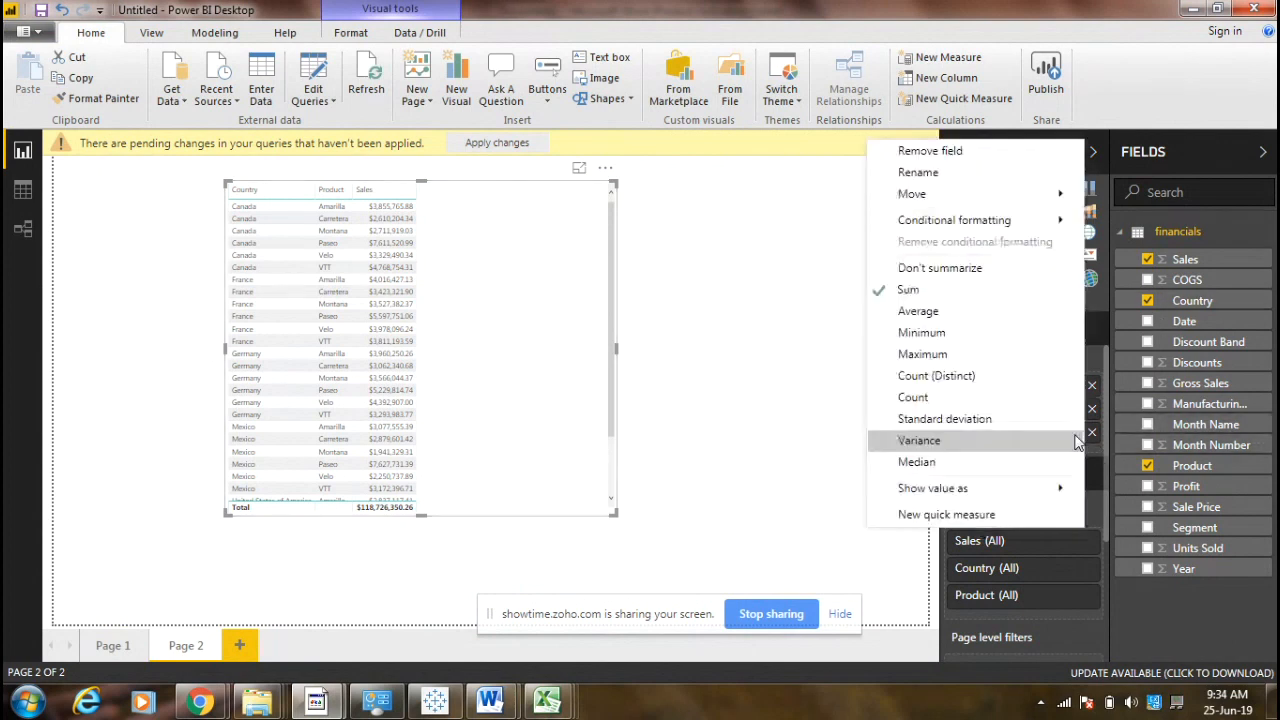
left_click(940, 268)
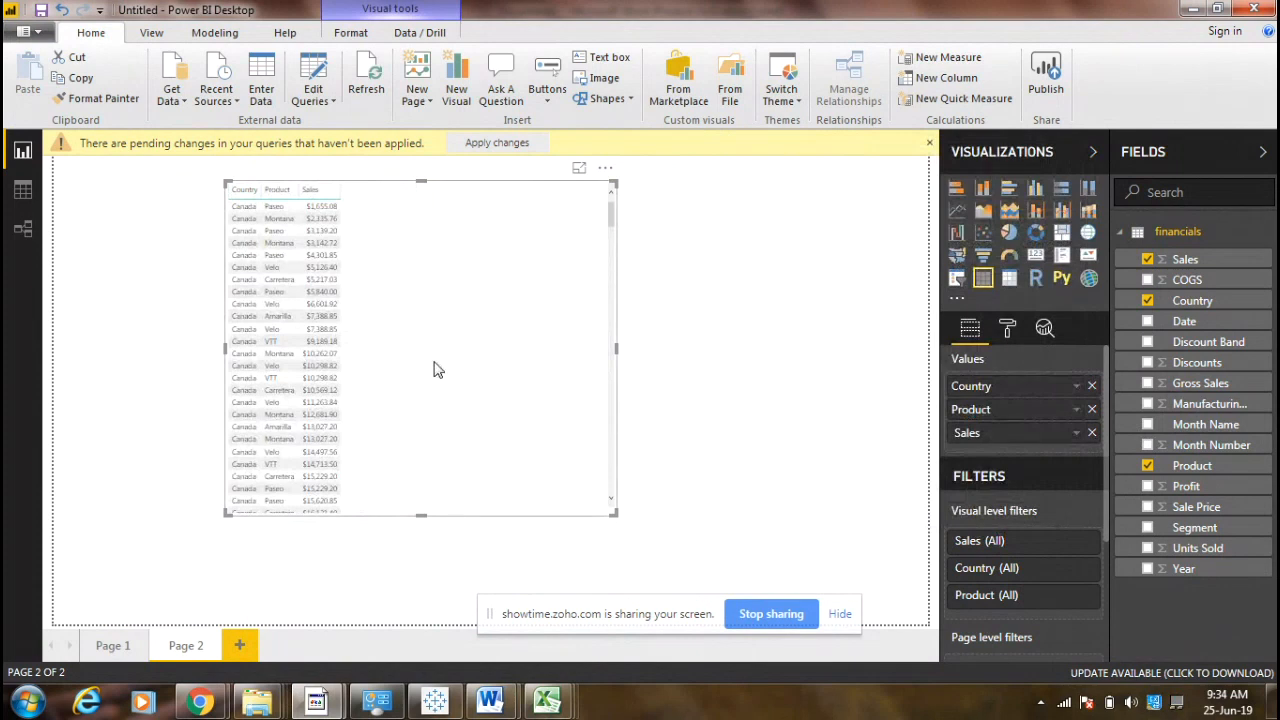
Switch to the Financial Sample (10) workbook in Excel to compare its raw rows with the unsummarized table.
left_click(547, 700)
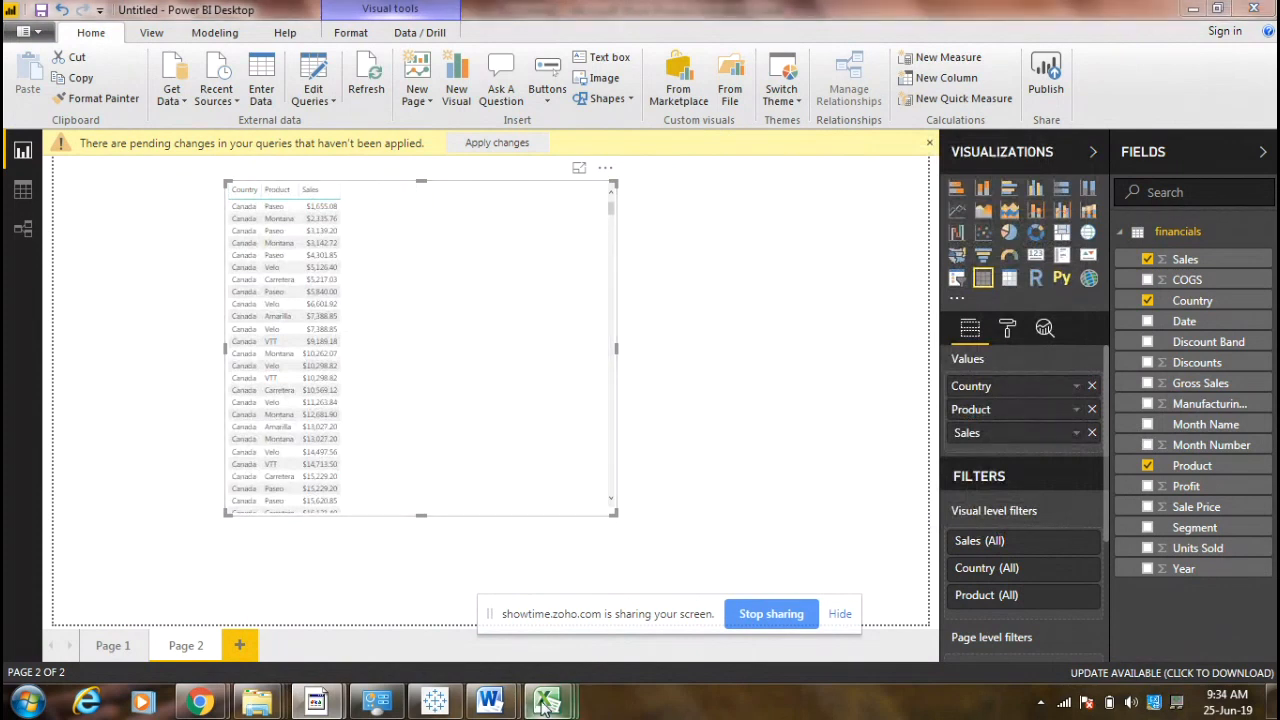
left_click(143, 620)
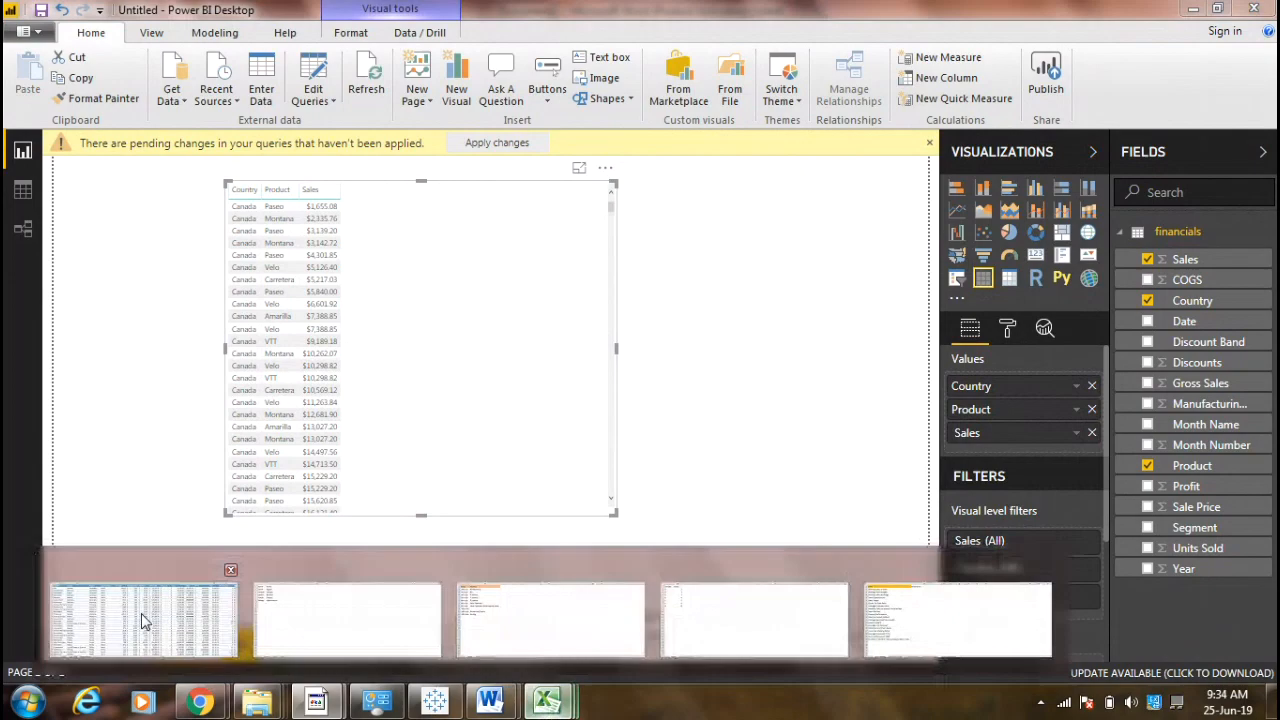
left_click(141, 615)
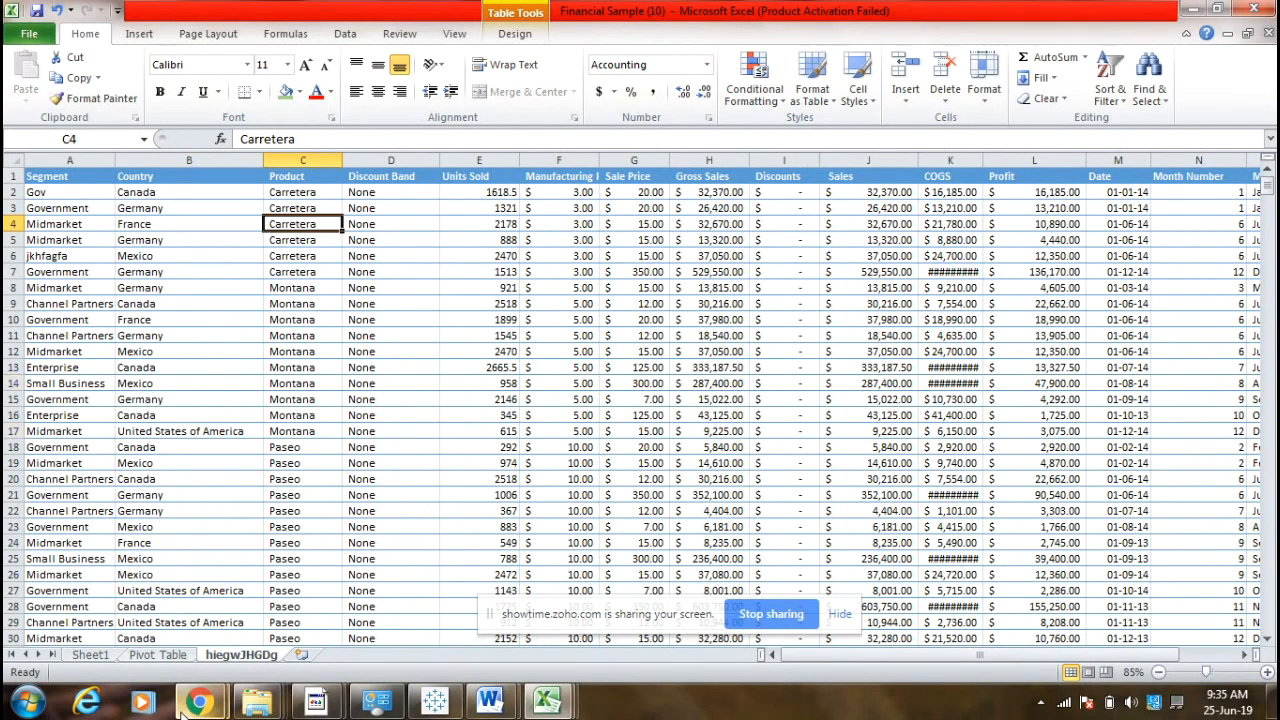
Check the chat of the Zoho ShowTime session in the browser and return to the Excel workbook.
mouse_move(198, 702)
left_click(125, 585)
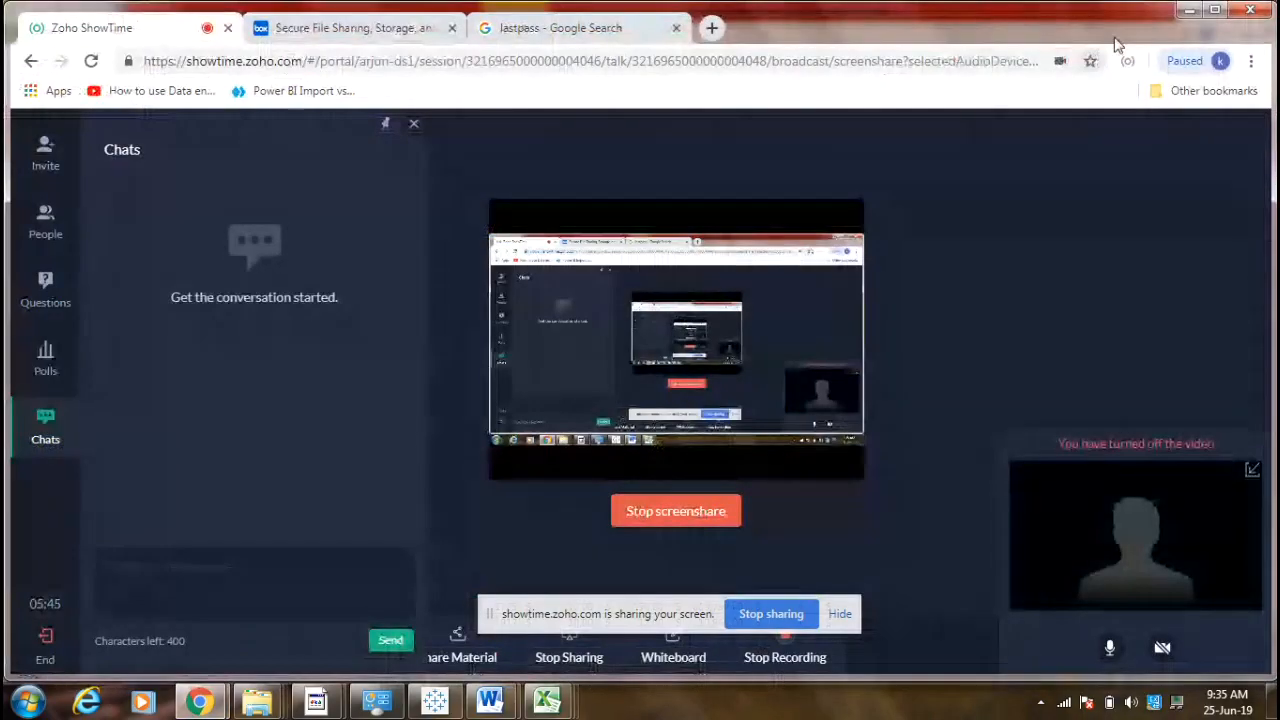
left_click(1189, 10)
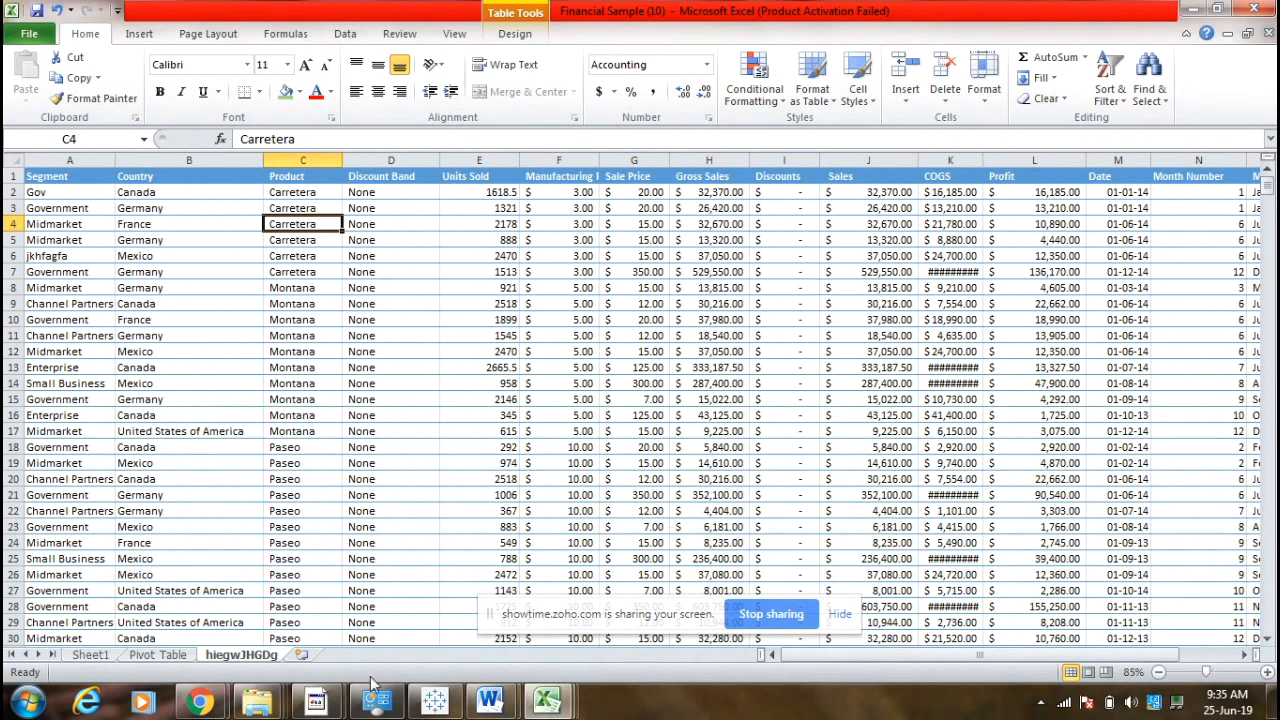
Switch back to Power BI Desktop, narrow the table visual and move it closer to the page's left edge.
mouse_move(316, 700)
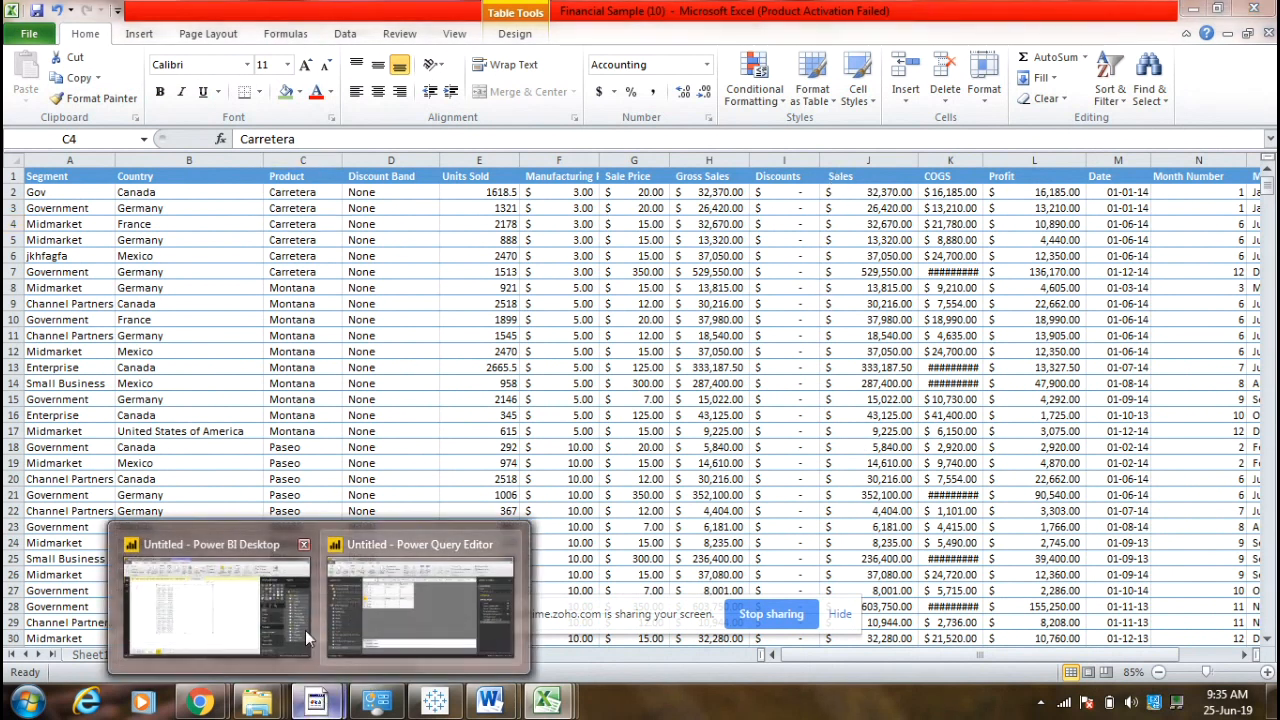
left_click(287, 590)
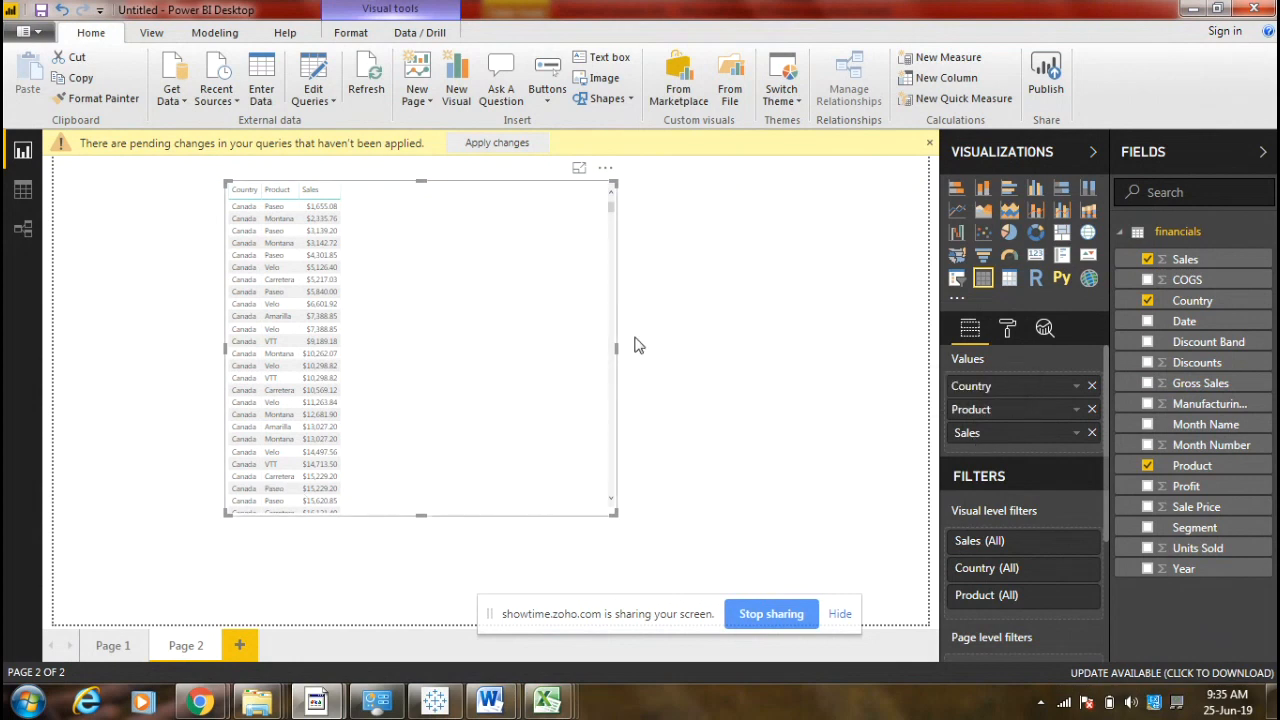
left_click_drag(617, 350, 473, 364)
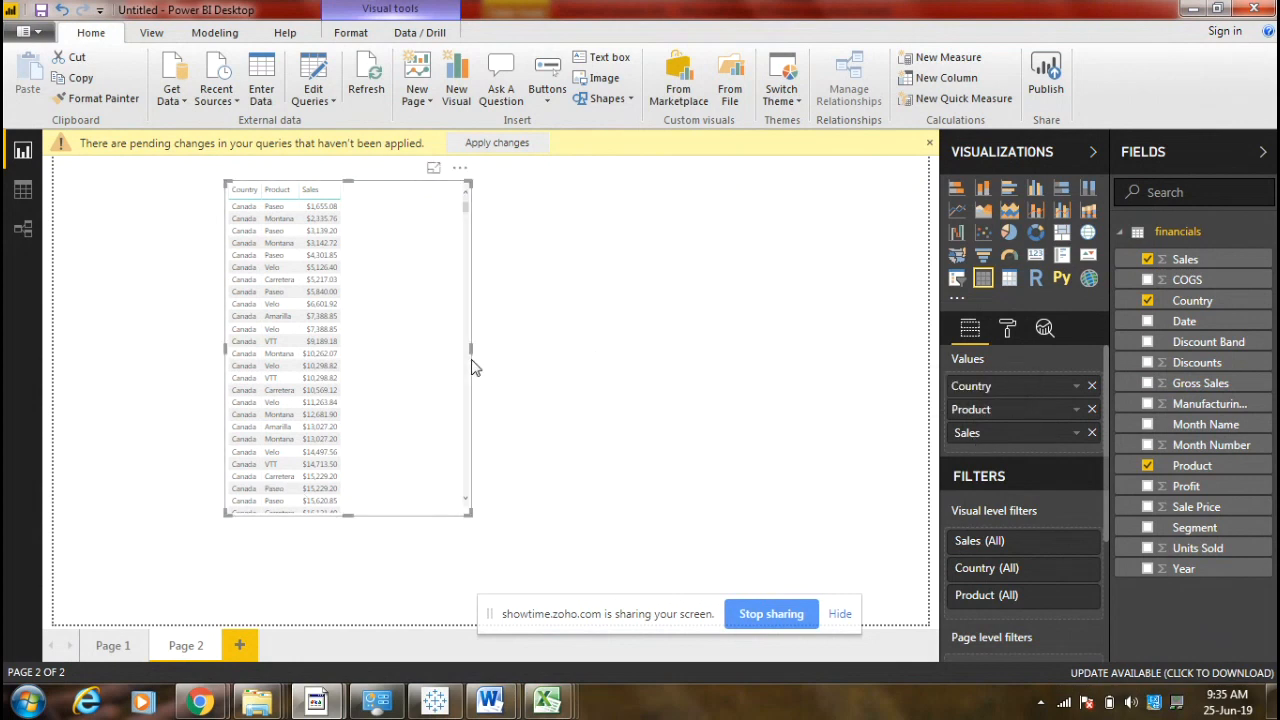
left_click_drag(424, 327, 386, 329)
left_click(560, 334)
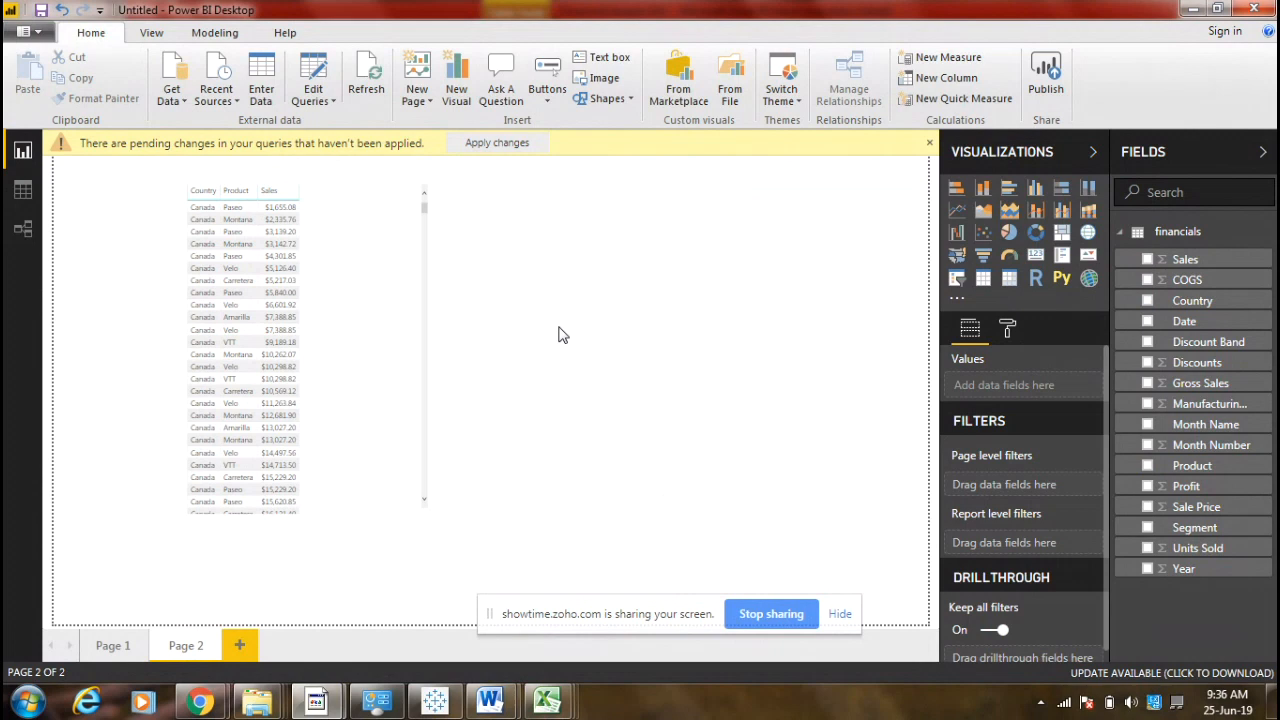
Add a new blank page to the report.
left_click(241, 648)
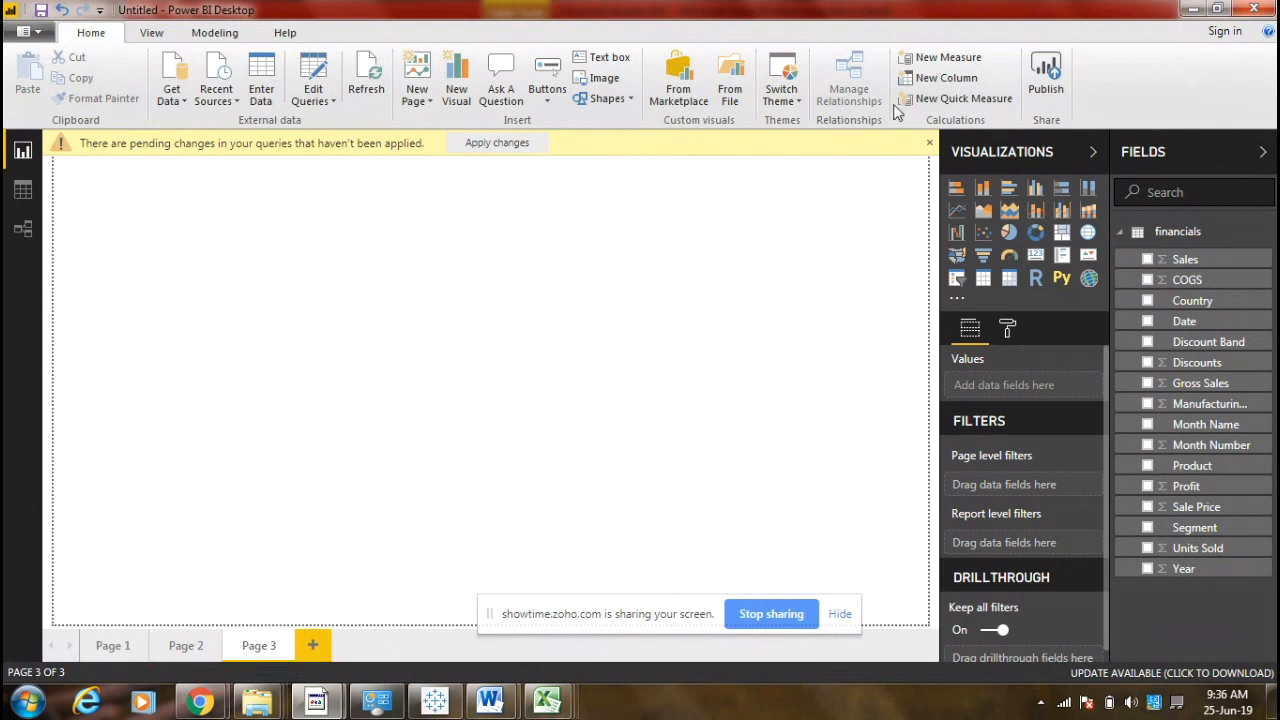
Add a matrix visual to the blank page, move it to the middle of the canvas and enlarge it.
left_click(1010, 283)
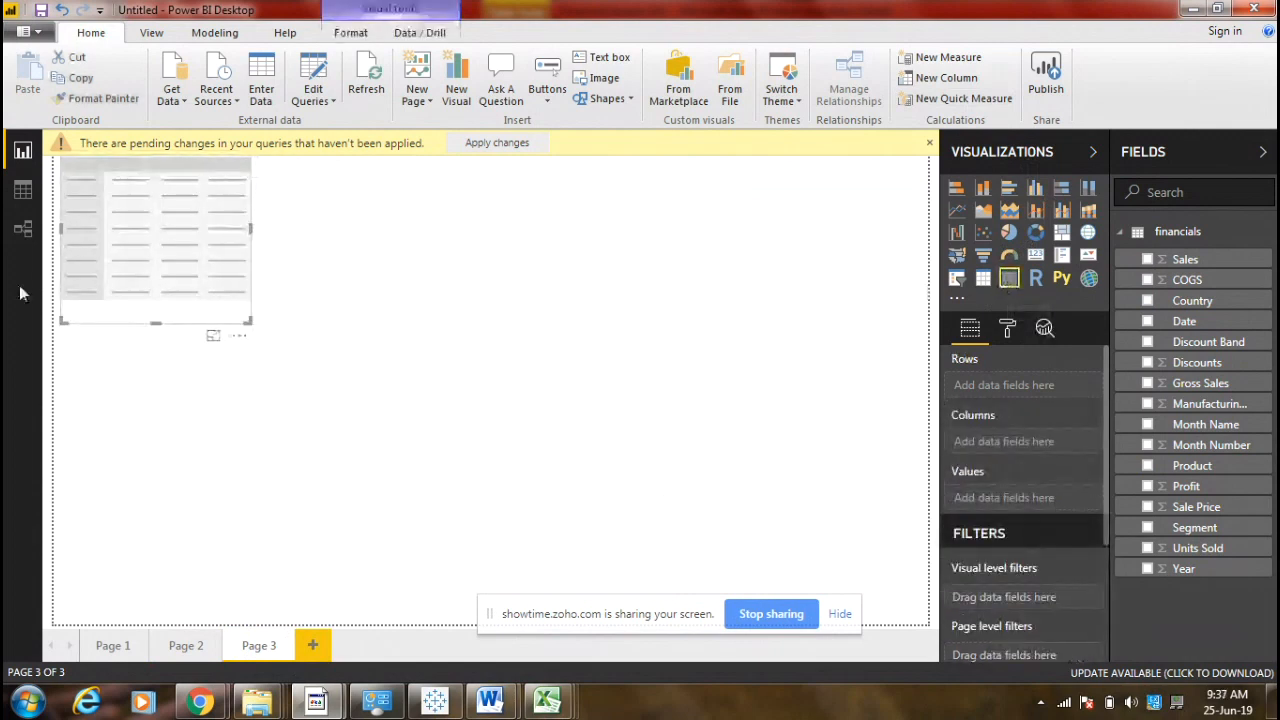
left_click_drag(155, 248, 417, 366)
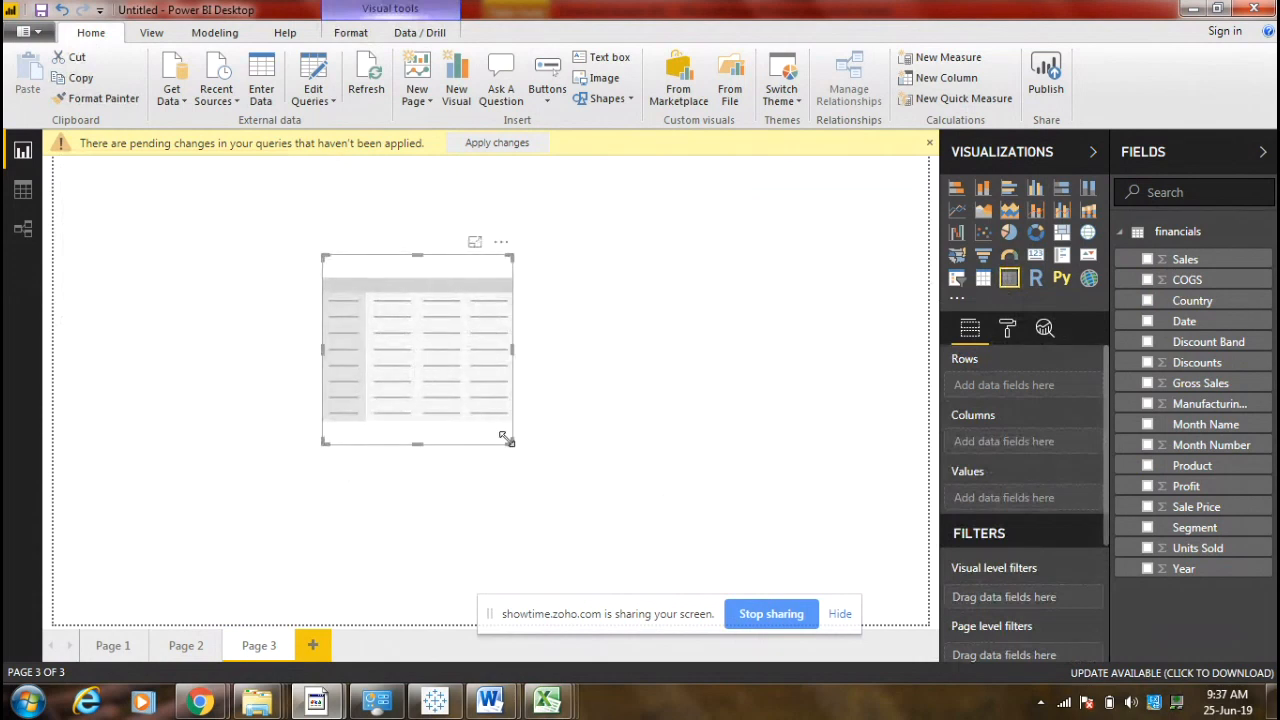
left_click_drag(513, 442, 725, 524)
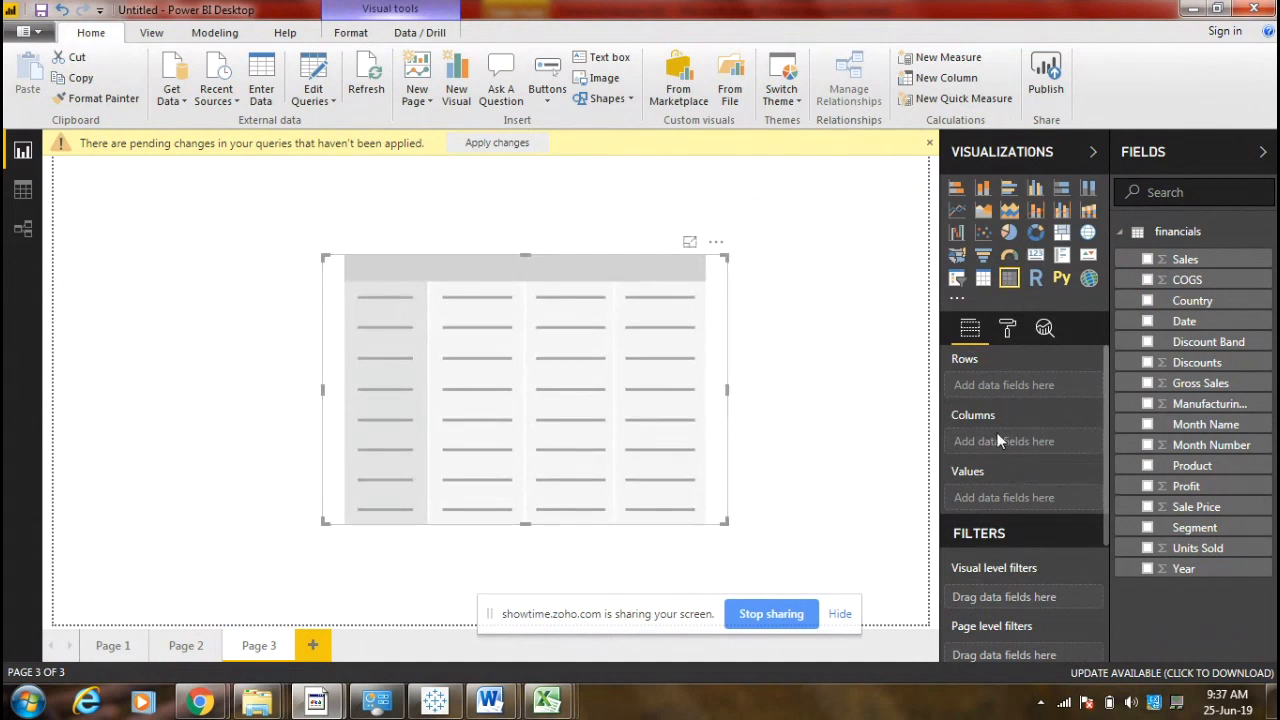
Fill the matrix with Country as rows, Product as columns and Sales as values, and widen and reposition it to show all columns.
left_click_drag(1178, 302, 1002, 389)
left_click_drag(1192, 466, 1042, 457)
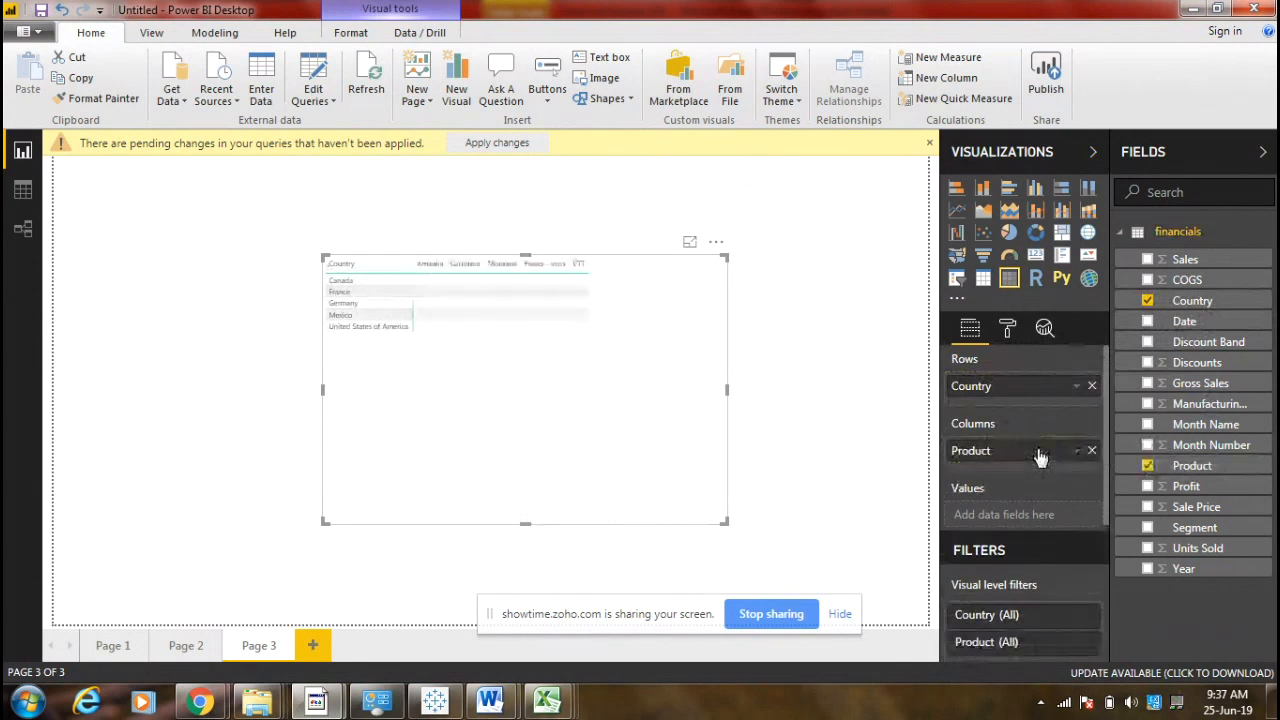
left_click_drag(1205, 260, 1033, 515)
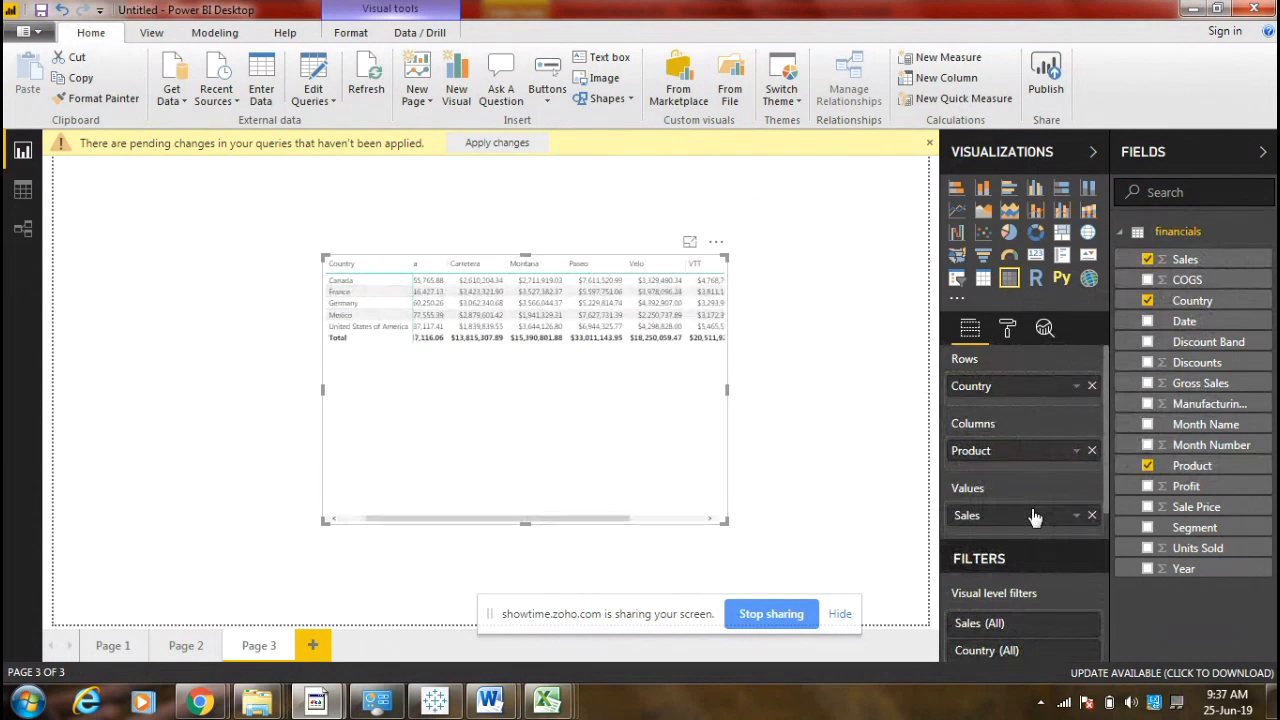
left_click_drag(725, 524, 888, 550)
left_click_drag(790, 505, 594, 449)
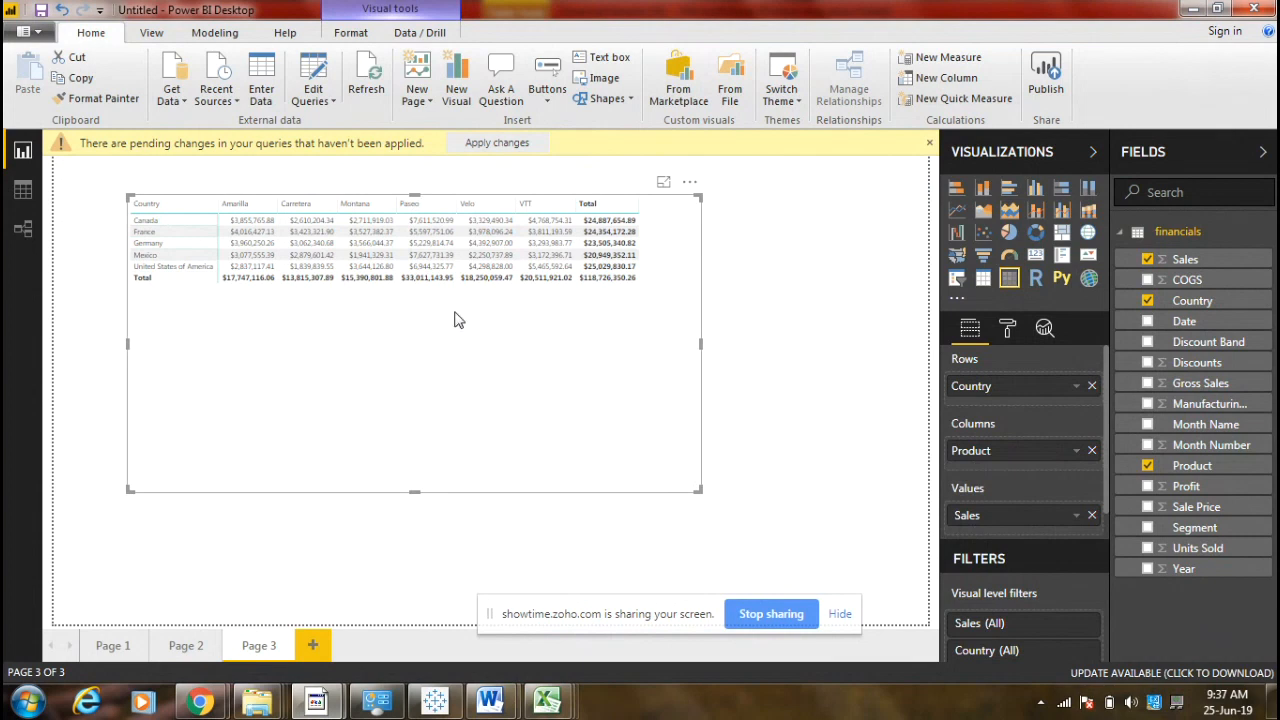
Switch to the Financial Sample (10) workbook in Excel and create a PivotTable from the selected data on a new worksheet.
left_click(548, 703)
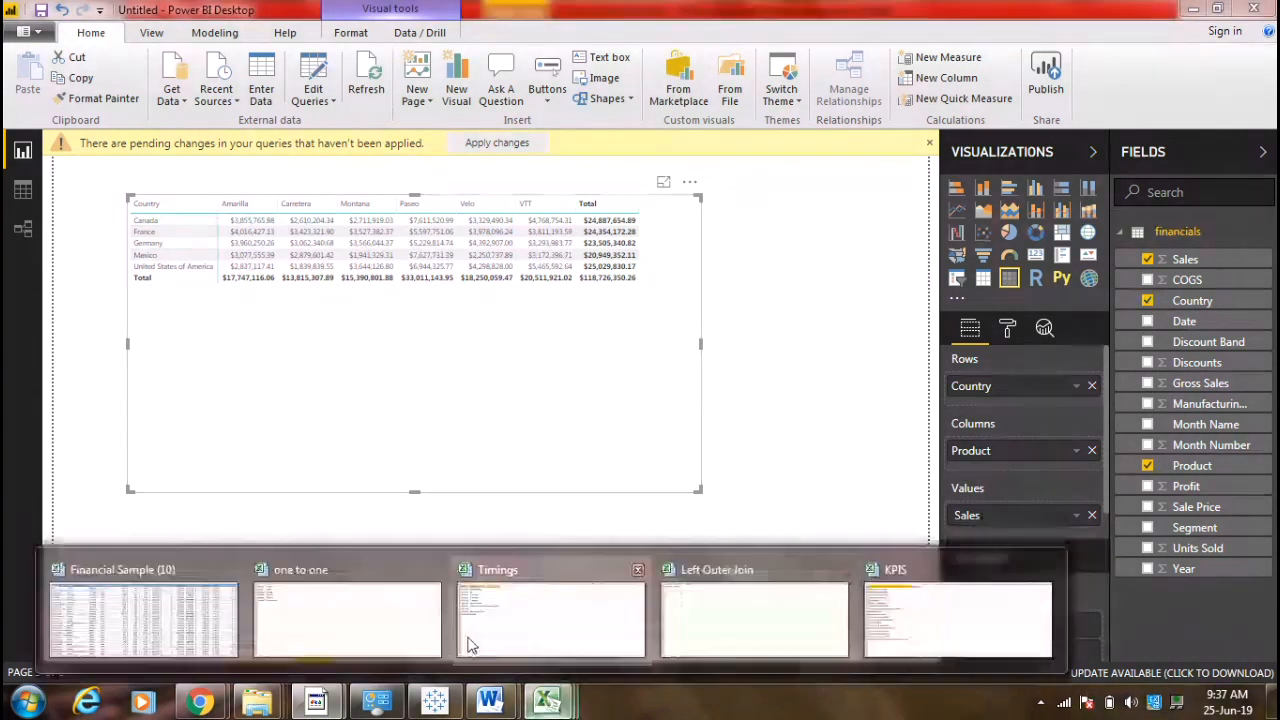
left_click(118, 613)
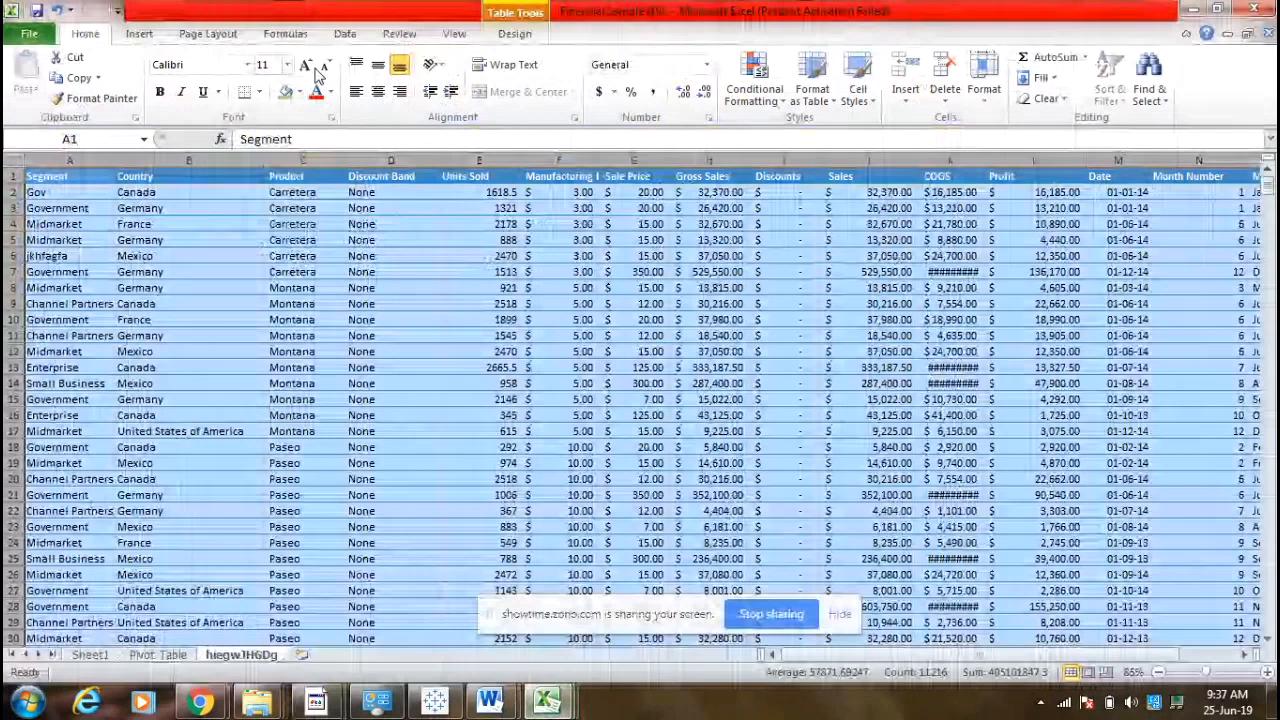
left_click(139, 33)
left_click(33, 97)
left_click(45, 118)
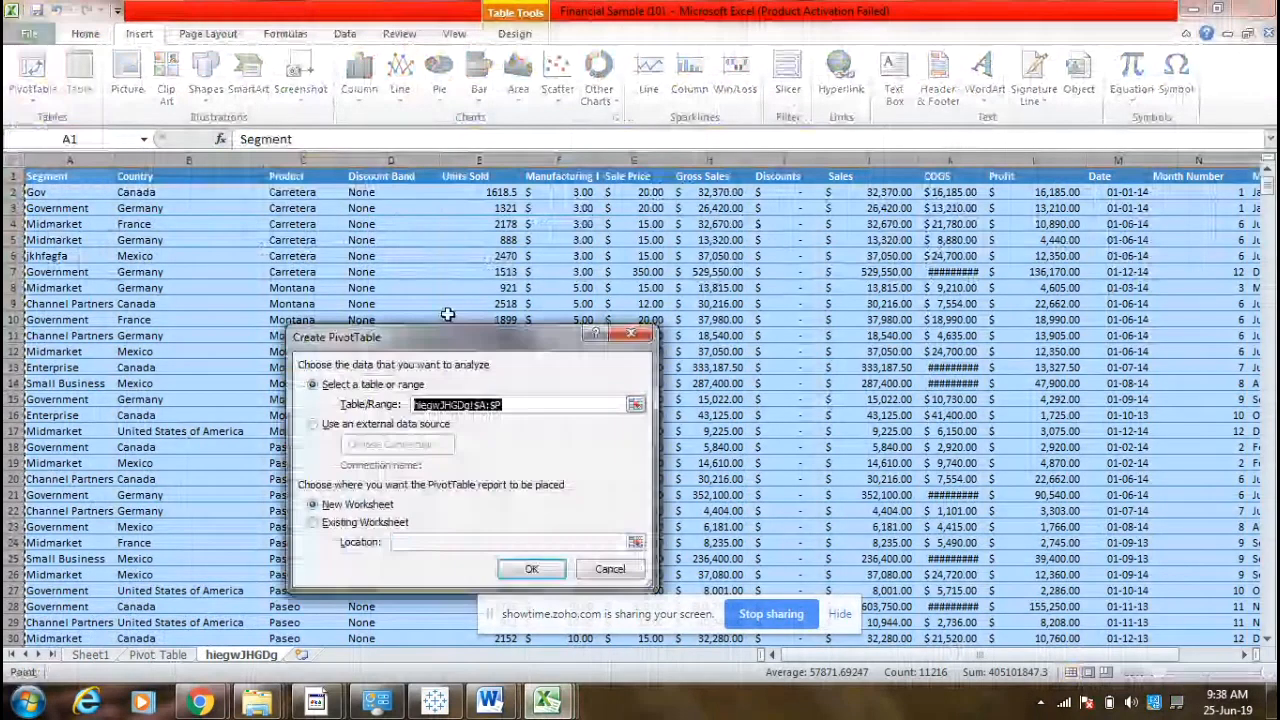
left_click(531, 568)
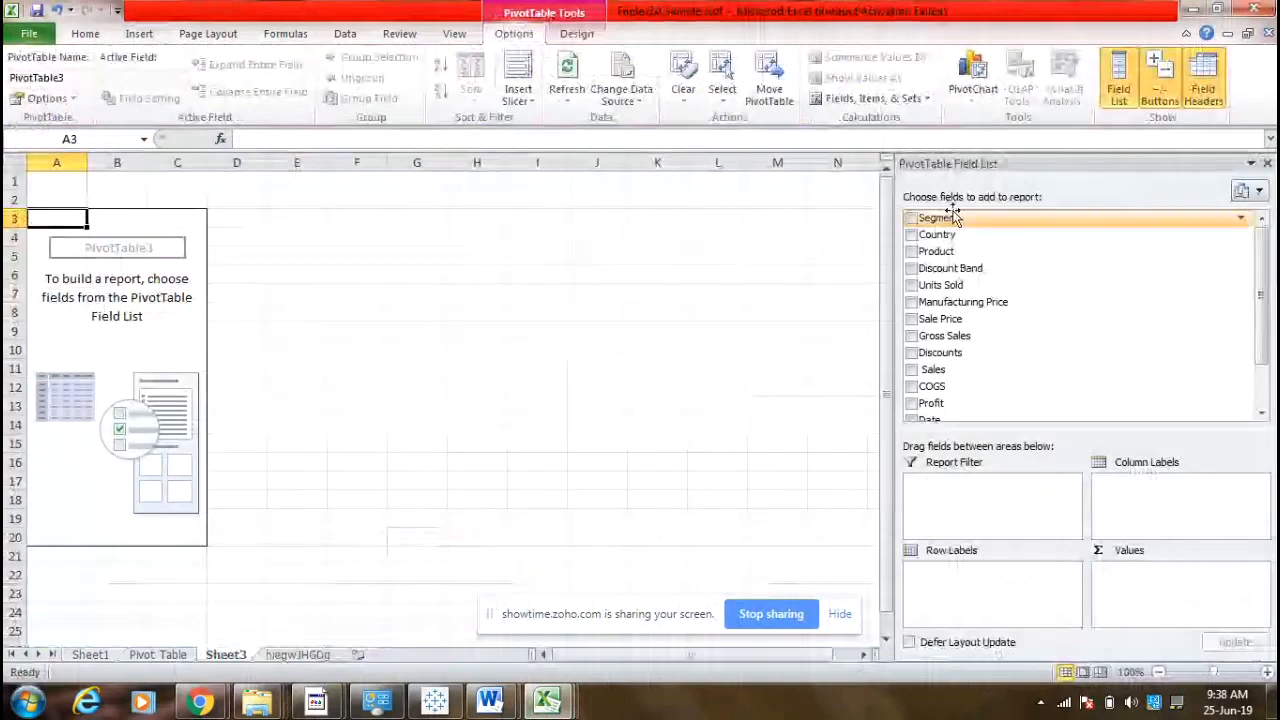
Build the PivotTable with Country as row labels, Product as column labels and Sales as values summarized by Sum.
left_click_drag(967, 241, 1030, 585)
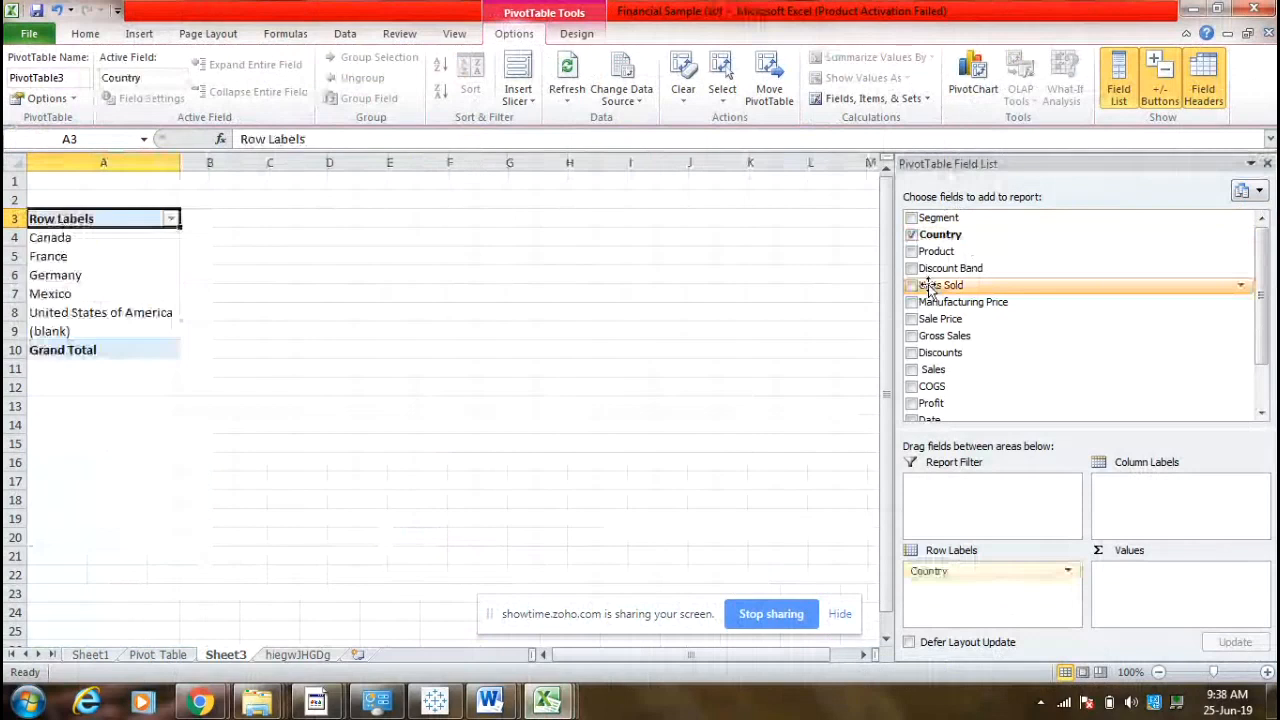
left_click_drag(937, 252, 1150, 503)
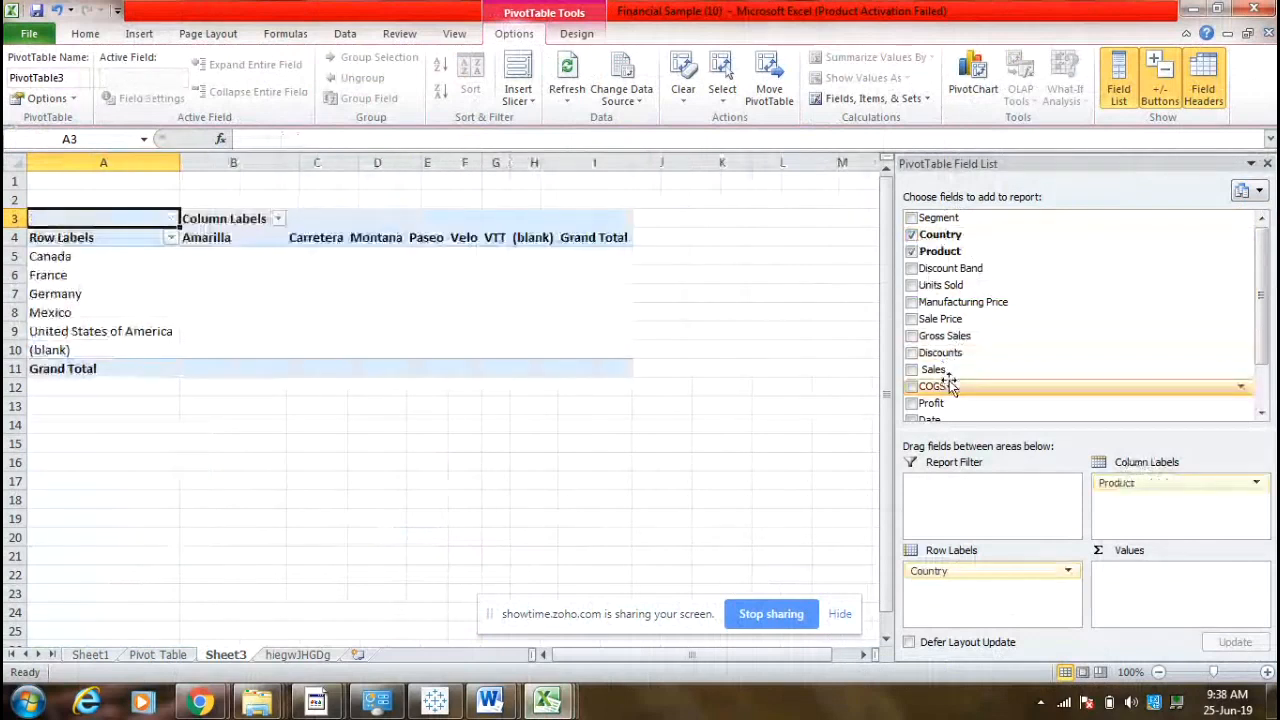
left_click_drag(945, 372, 1175, 575)
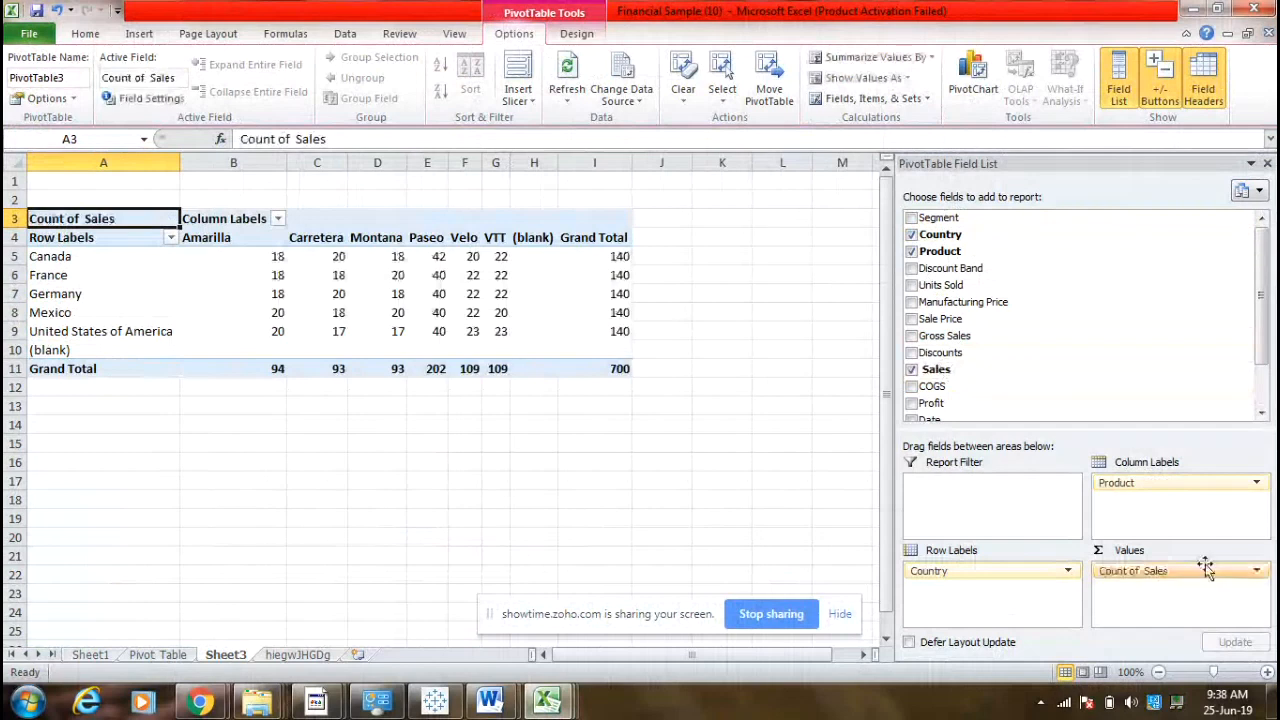
left_click(1257, 571)
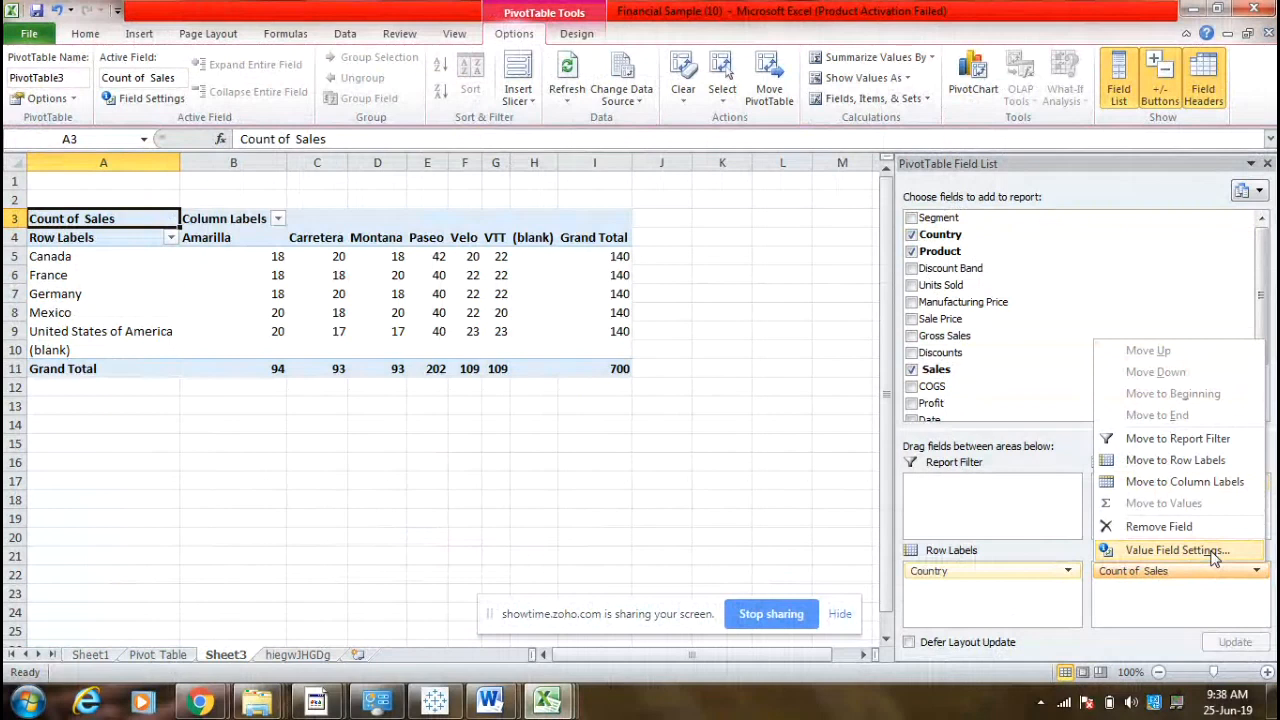
left_click(1177, 550)
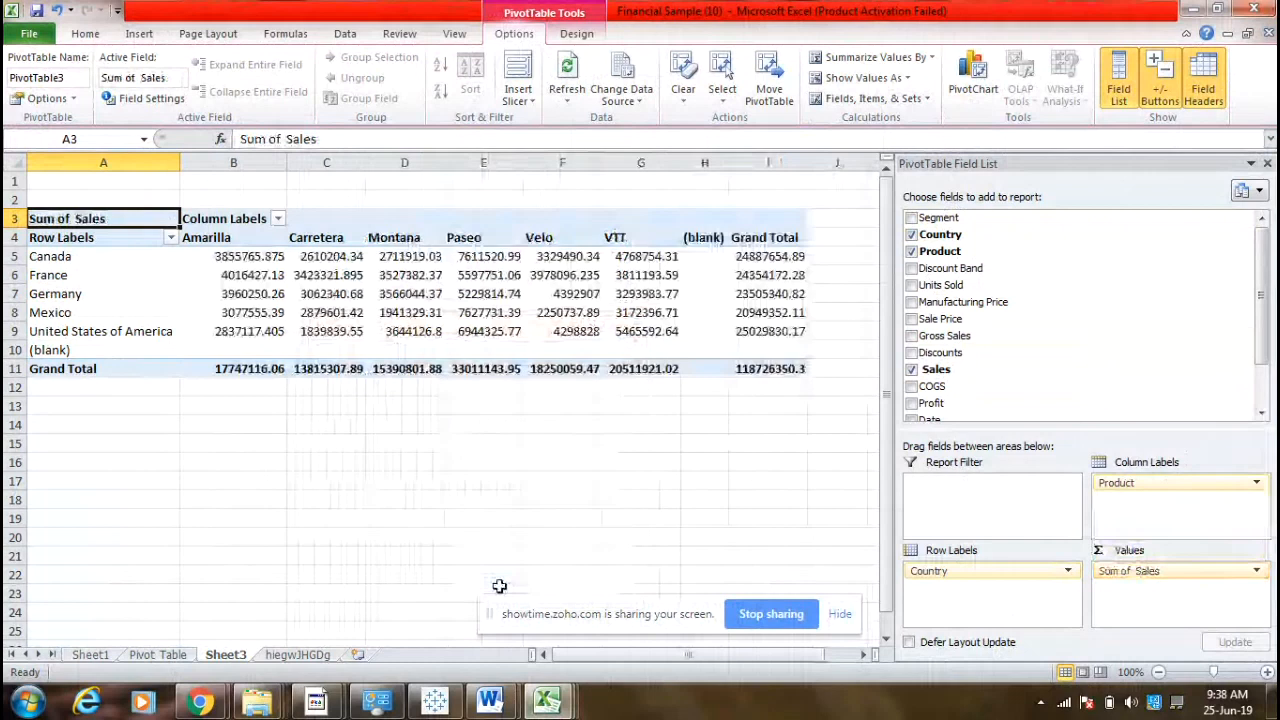
Switch to the Word notes and finish the requirement line on country wise segments with "with avg of sales".
key("alt+Tab")
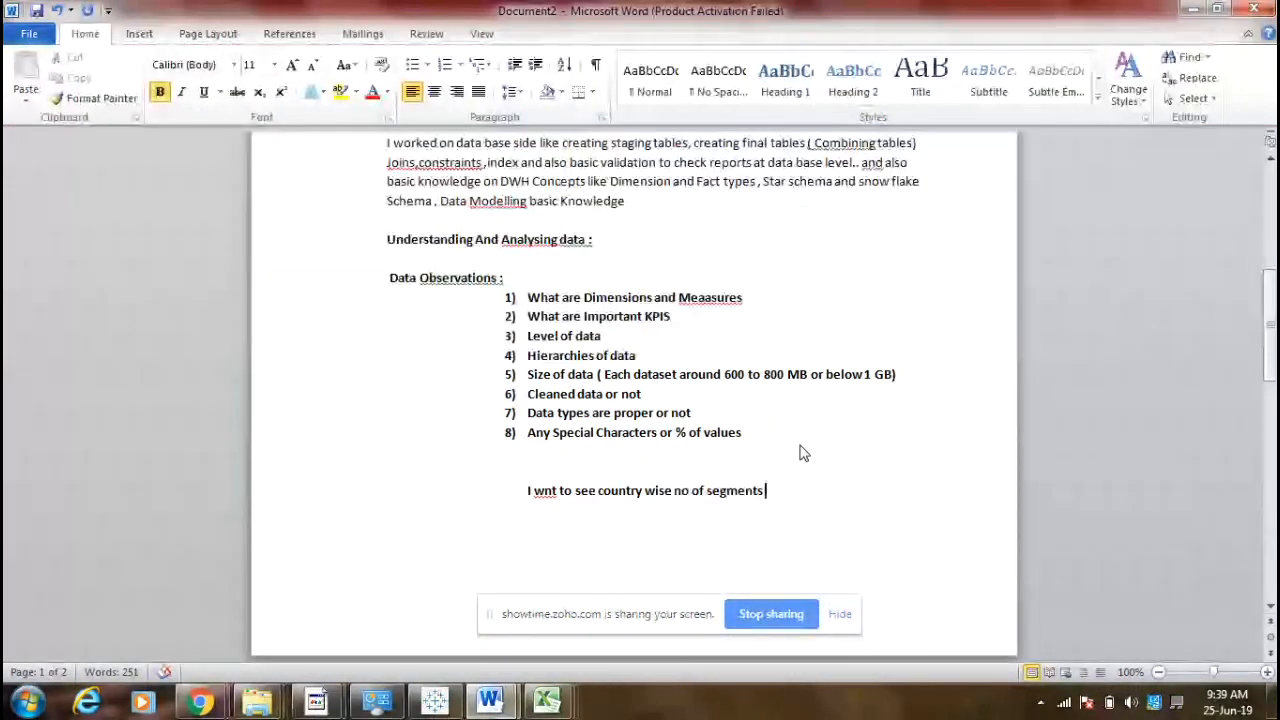
type("with a")
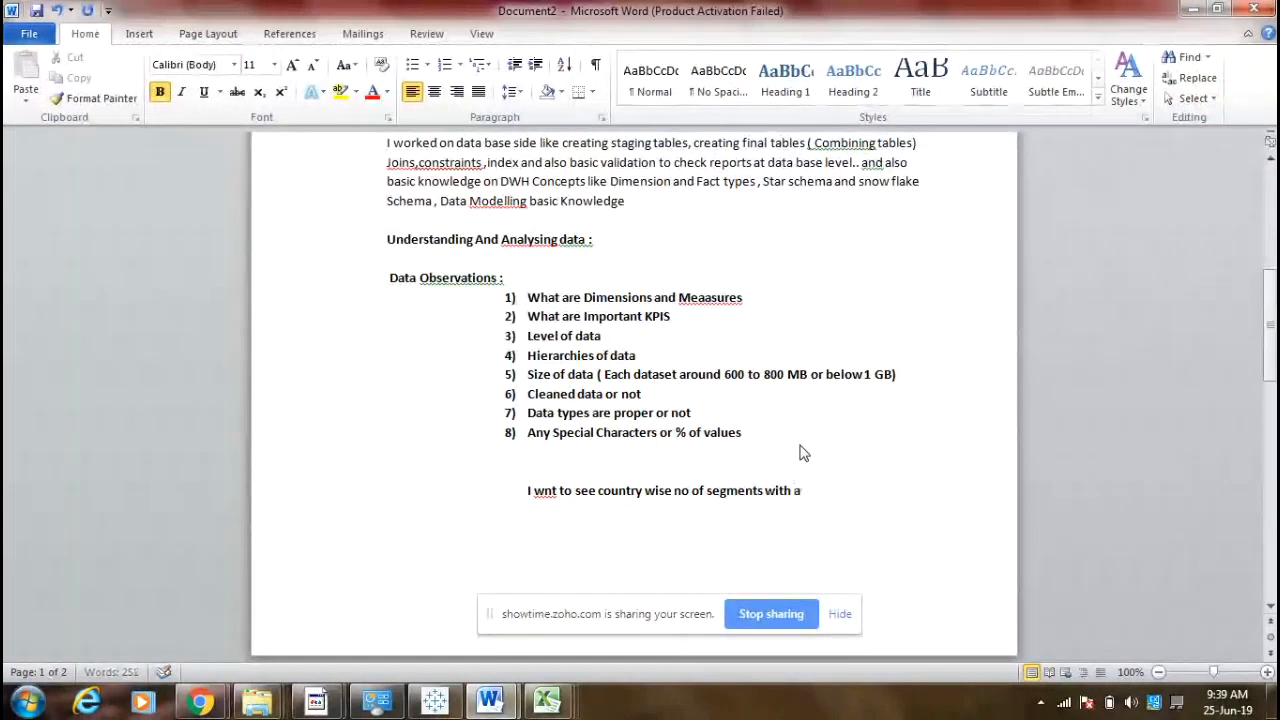
type("vg of sales")
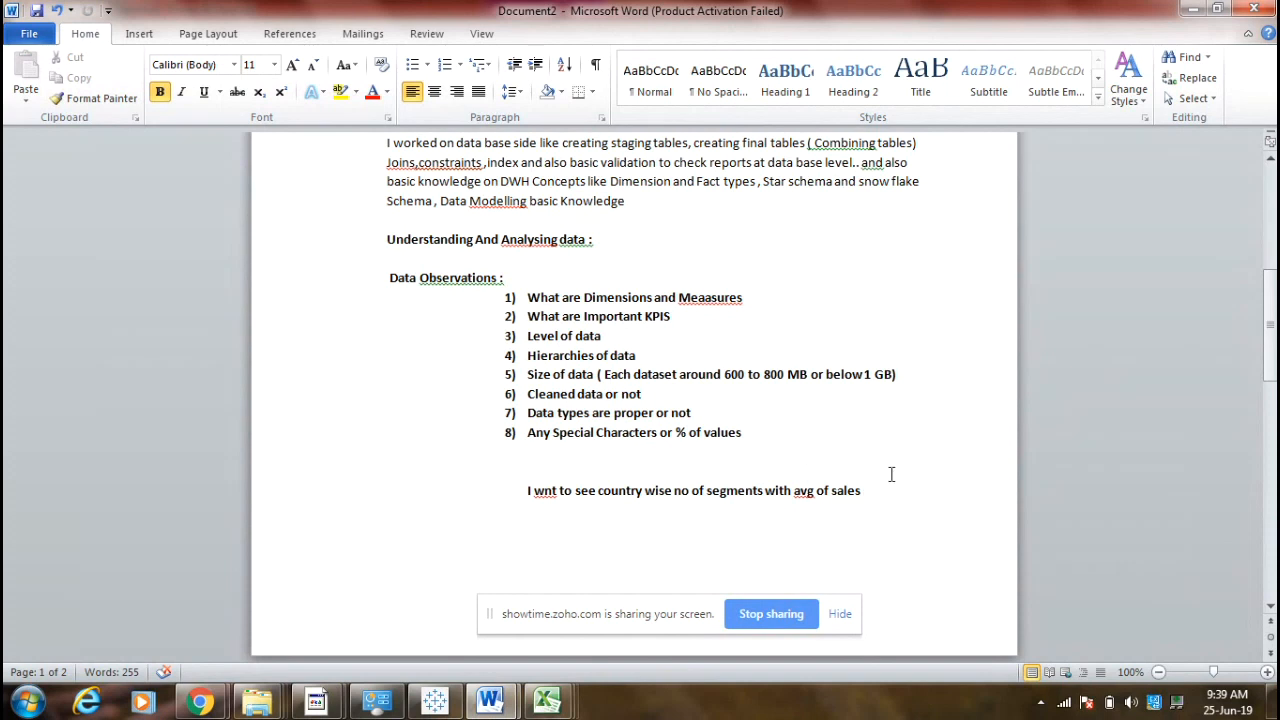
Insert "(count)" after "segments" in the requirement line below the Data Observations list.
left_click_drag(871, 485, 488, 474)
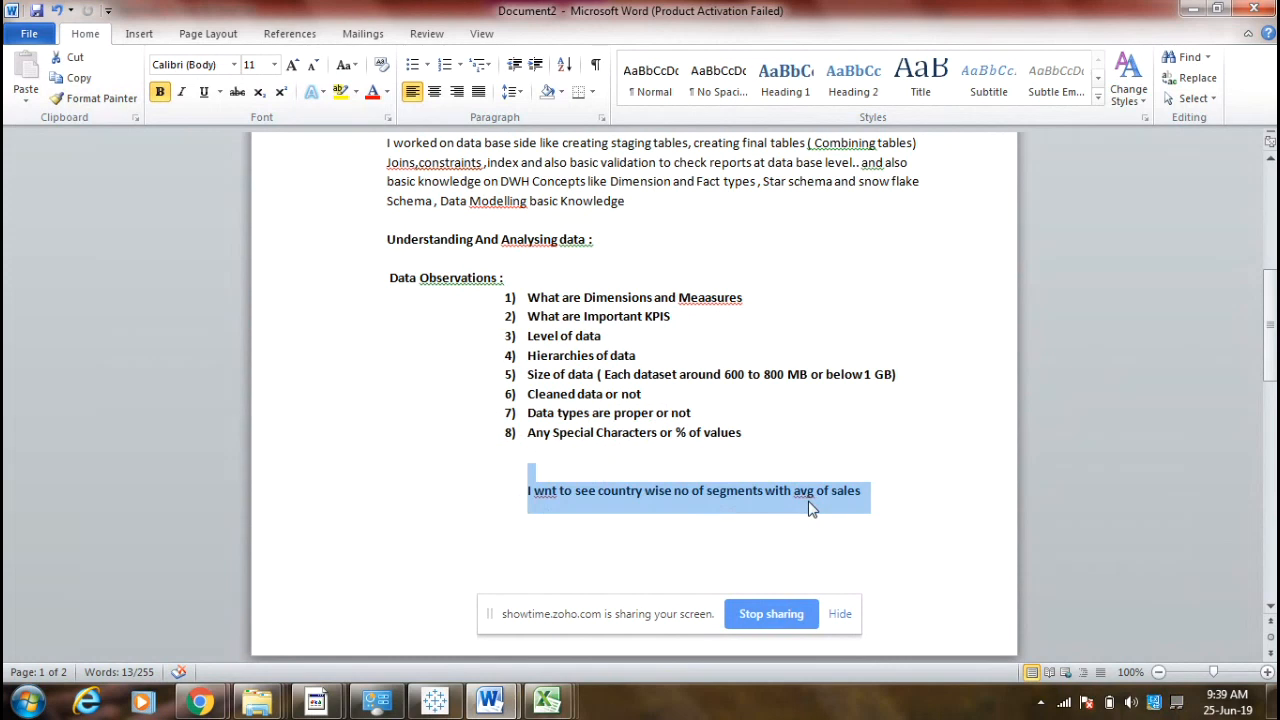
left_click(746, 493)
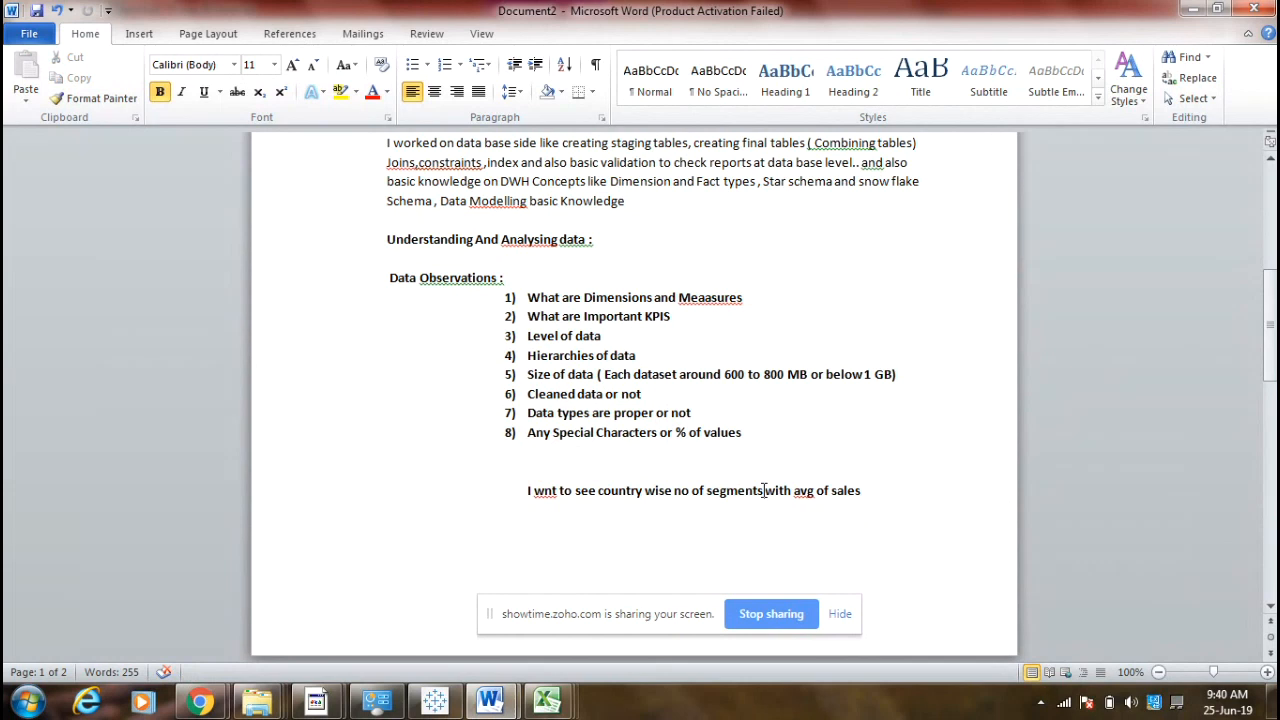
type("(cou")
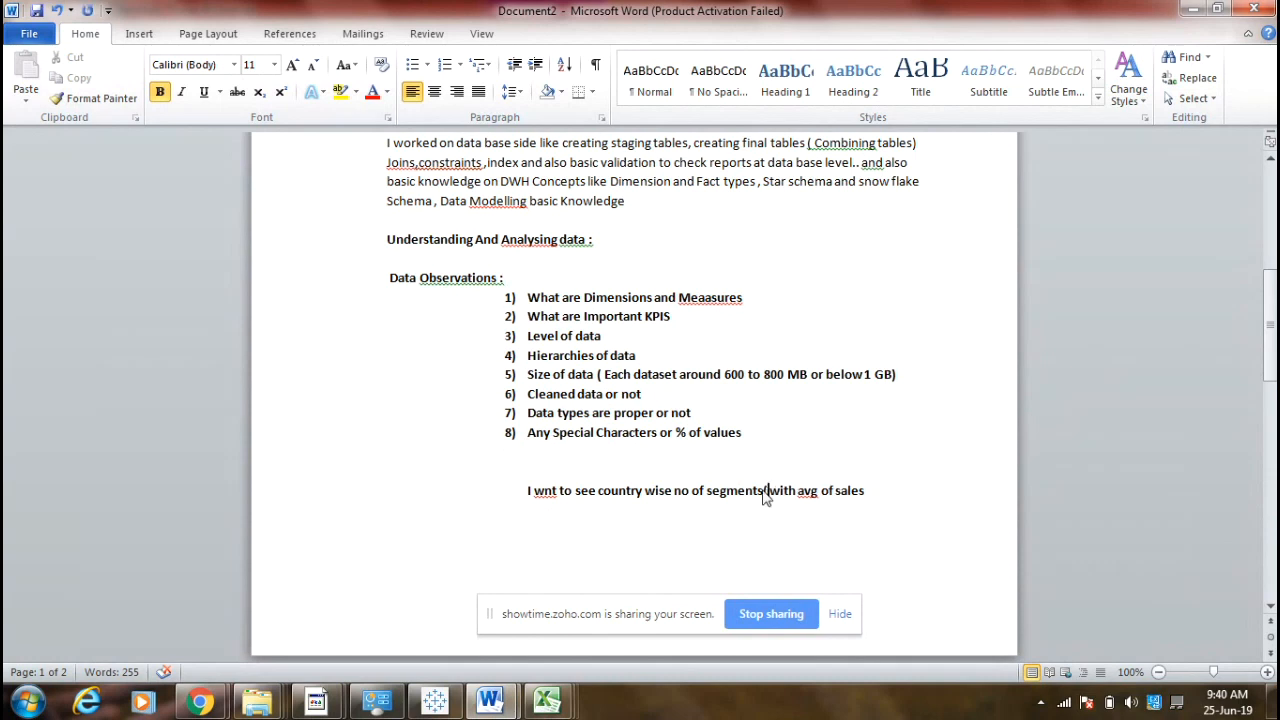
type("nt)")
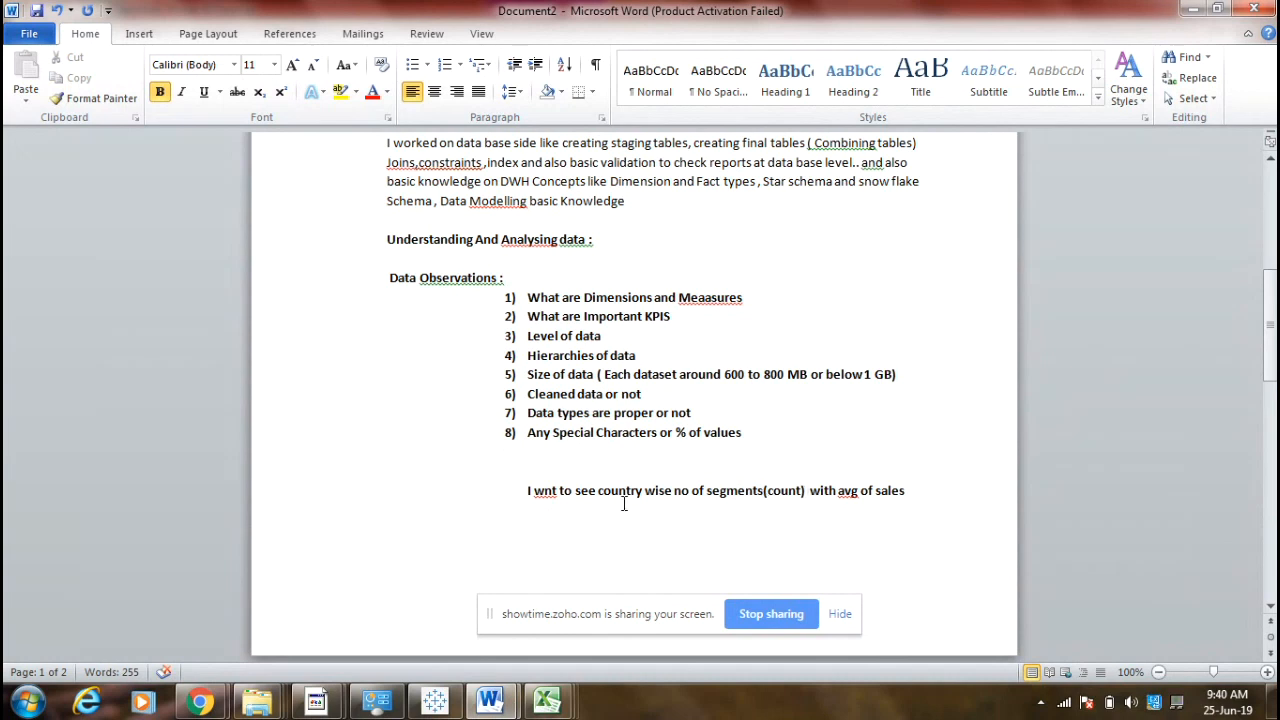
left_click_drag(528, 495, 913, 523)
left_click(913, 523)
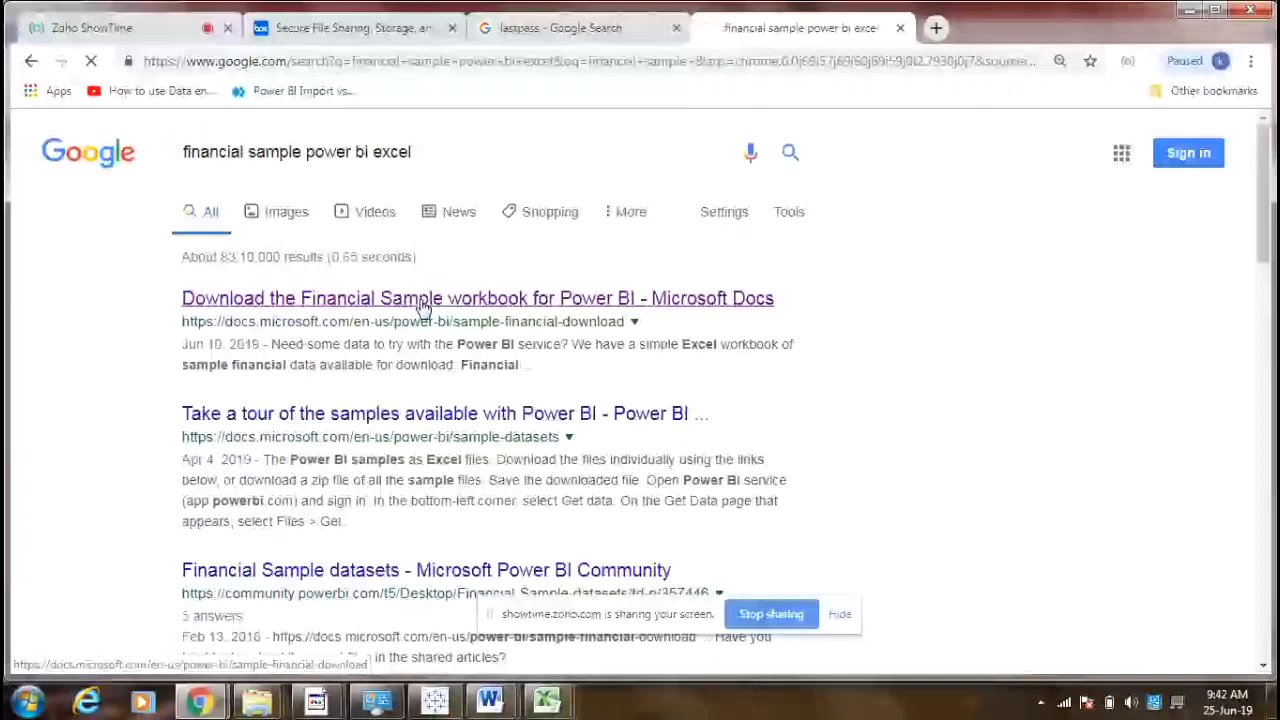
Open the Microsoft Docs page for the Financial Sample workbook, download the Excel file and minimize the browser.
left_click(424, 307)
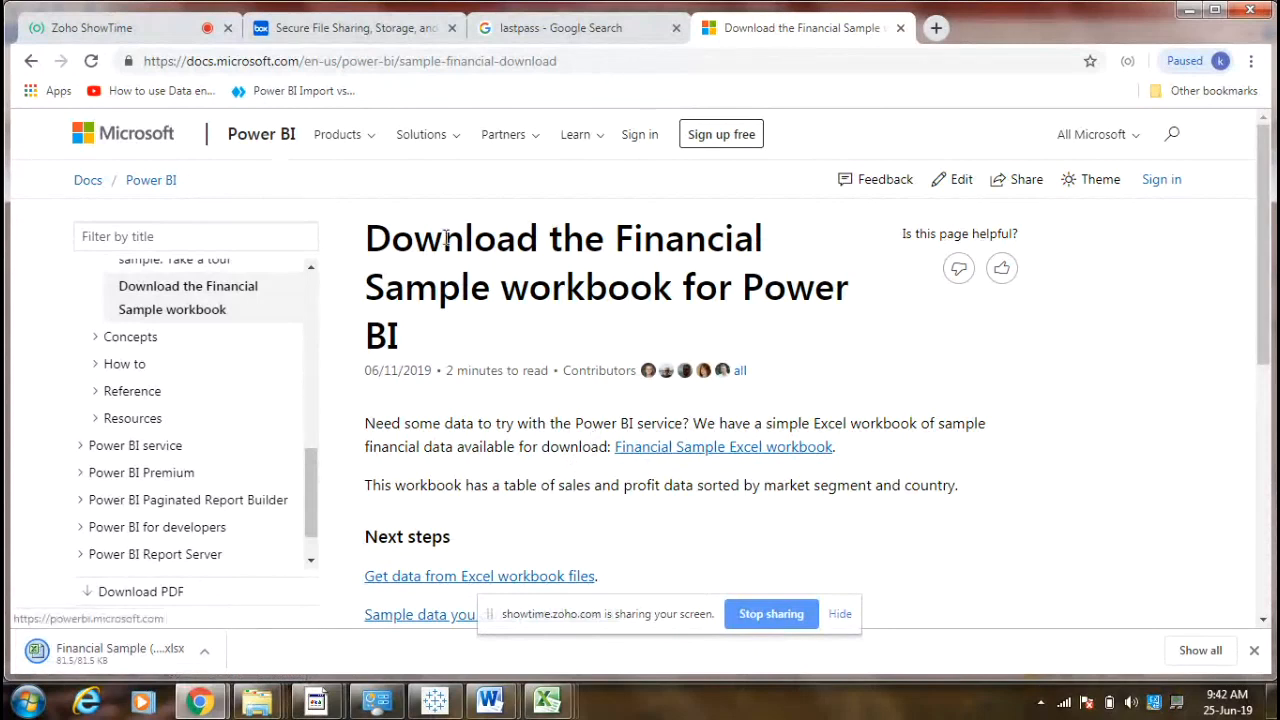
left_click(750, 453)
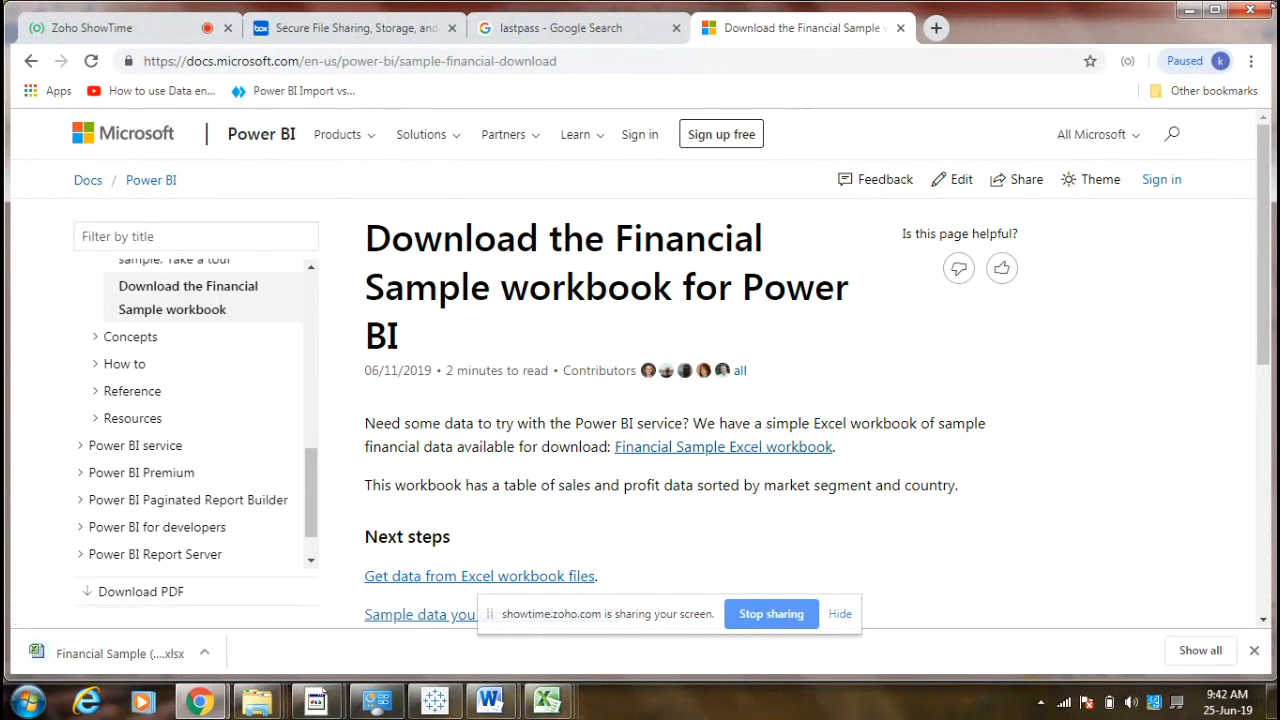
left_click(1189, 10)
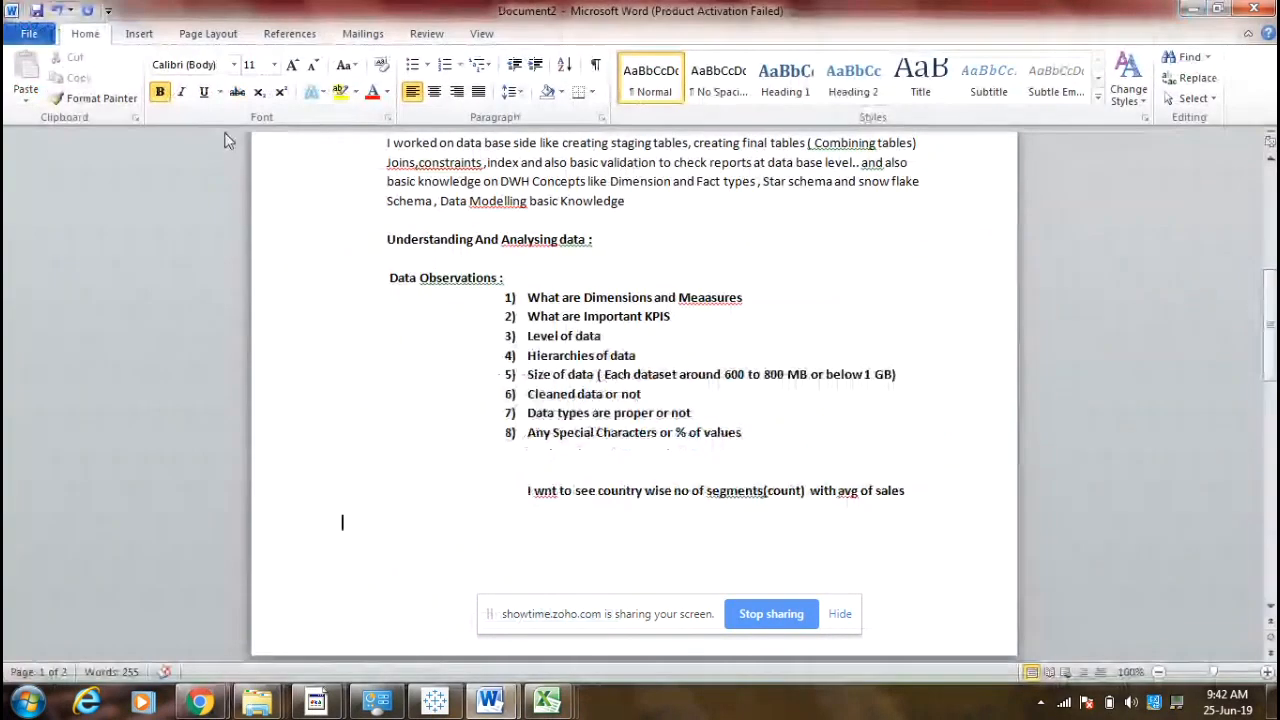
Switch to Power BI Desktop, view the file picker for importing an Excel workbook and close it without choosing a file.
mouse_move(317, 672)
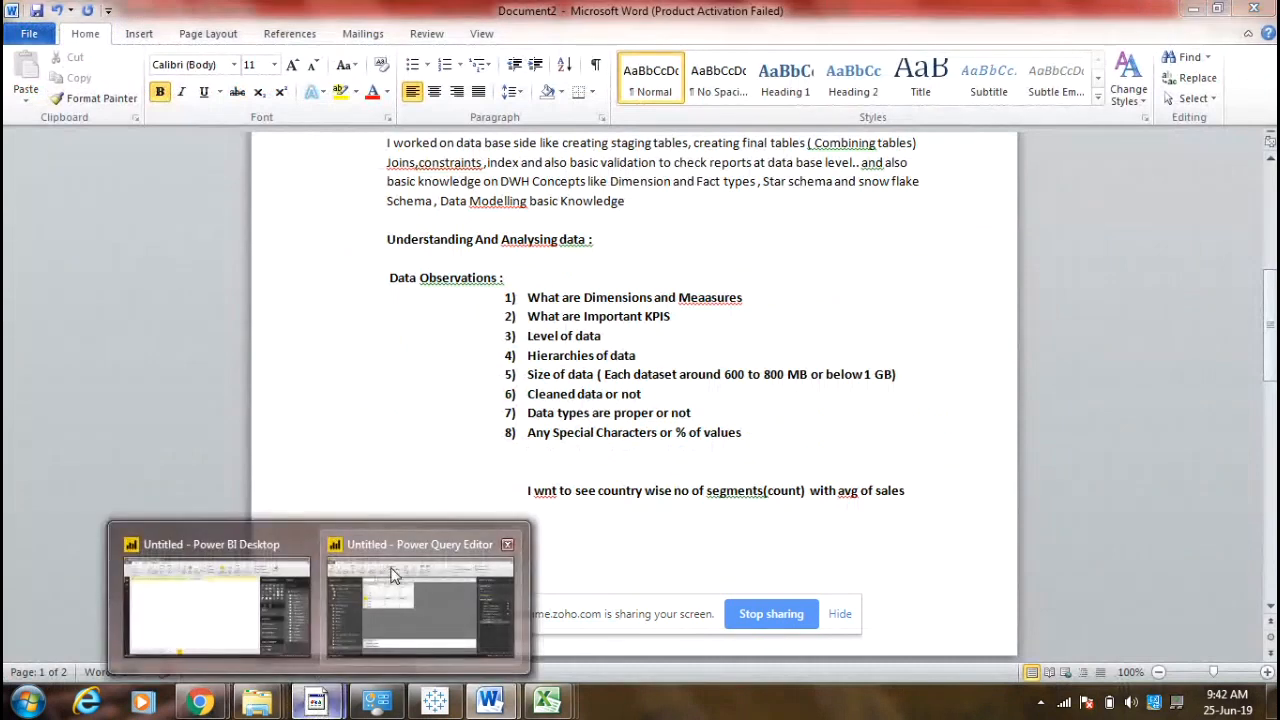
left_click(171, 625)
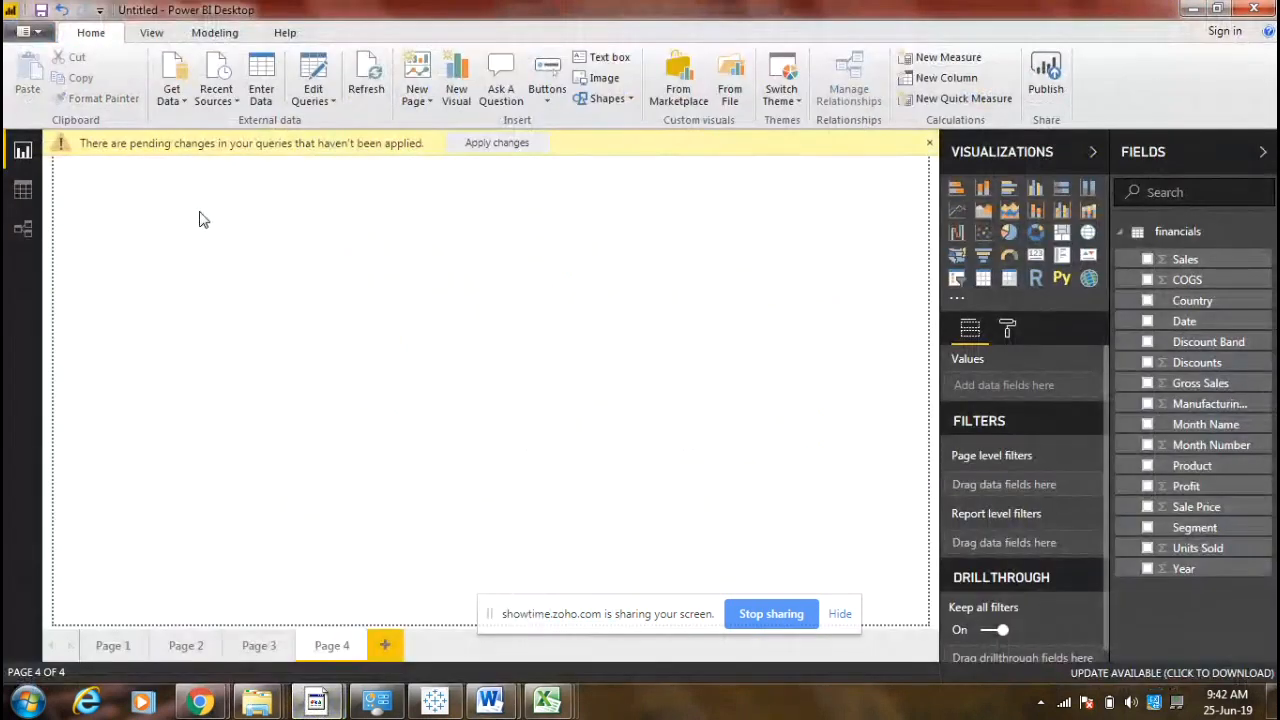
left_click(171, 90)
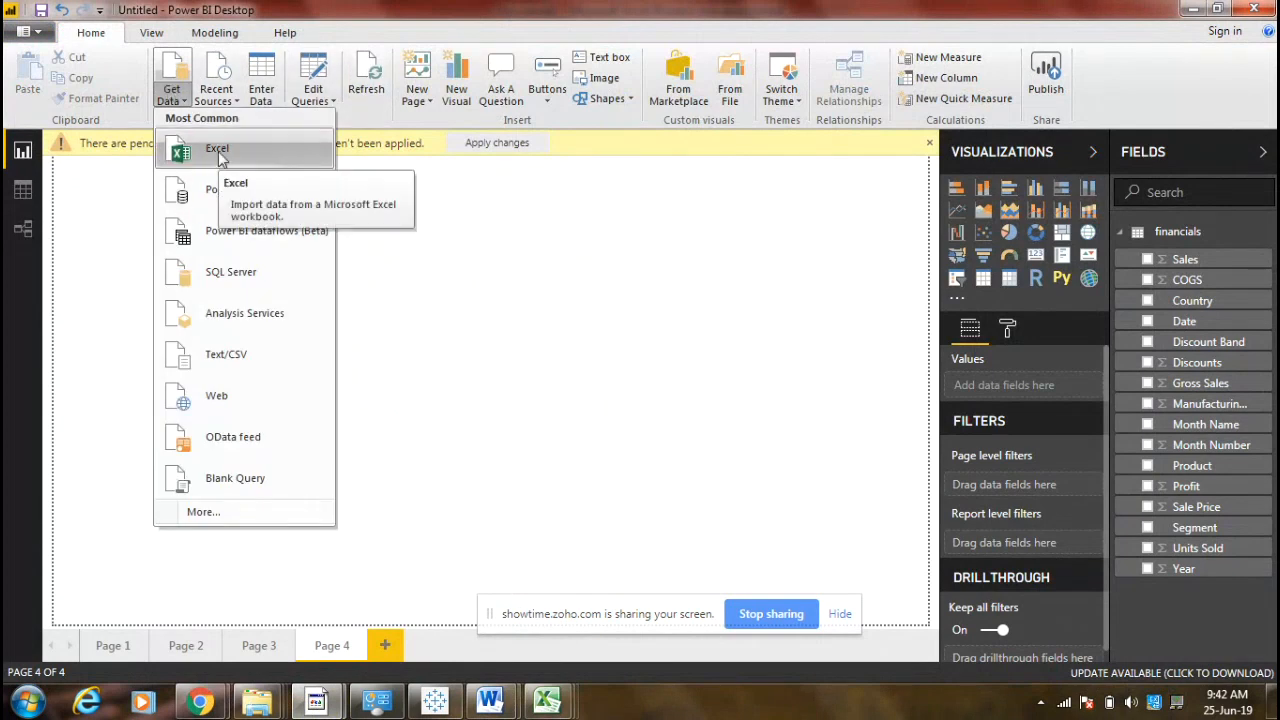
left_click(221, 158)
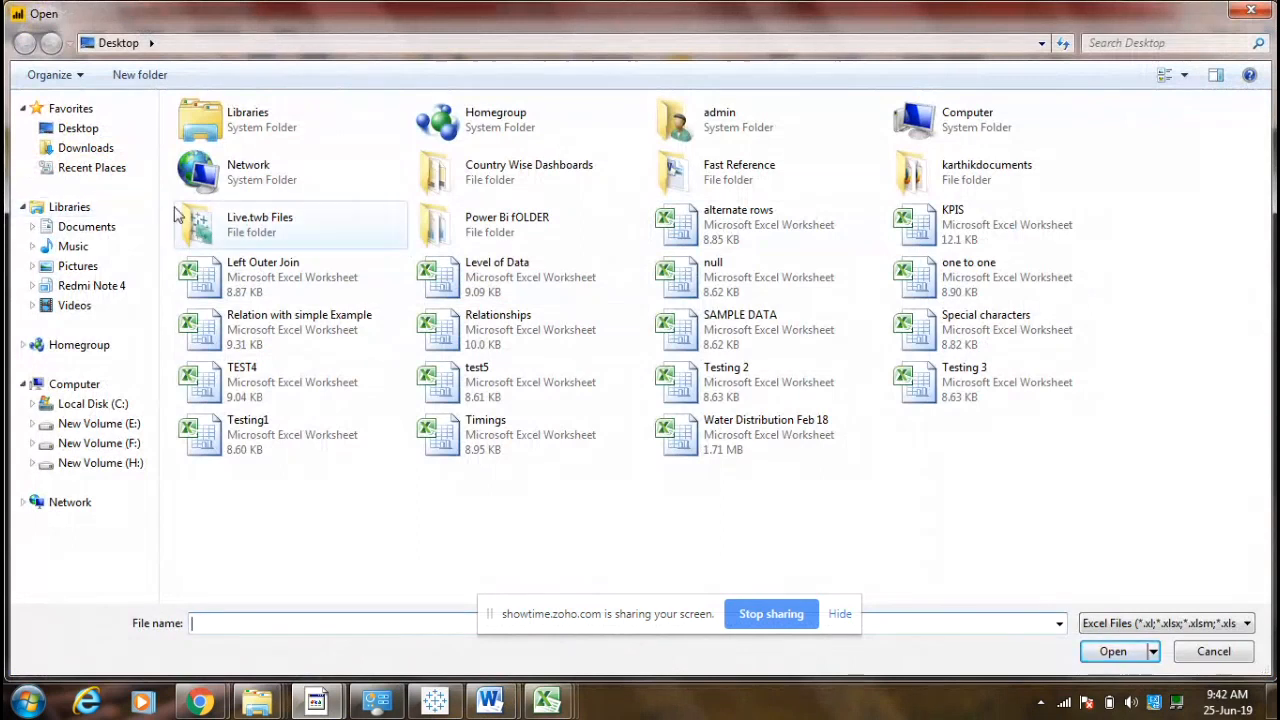
left_click(1250, 12)
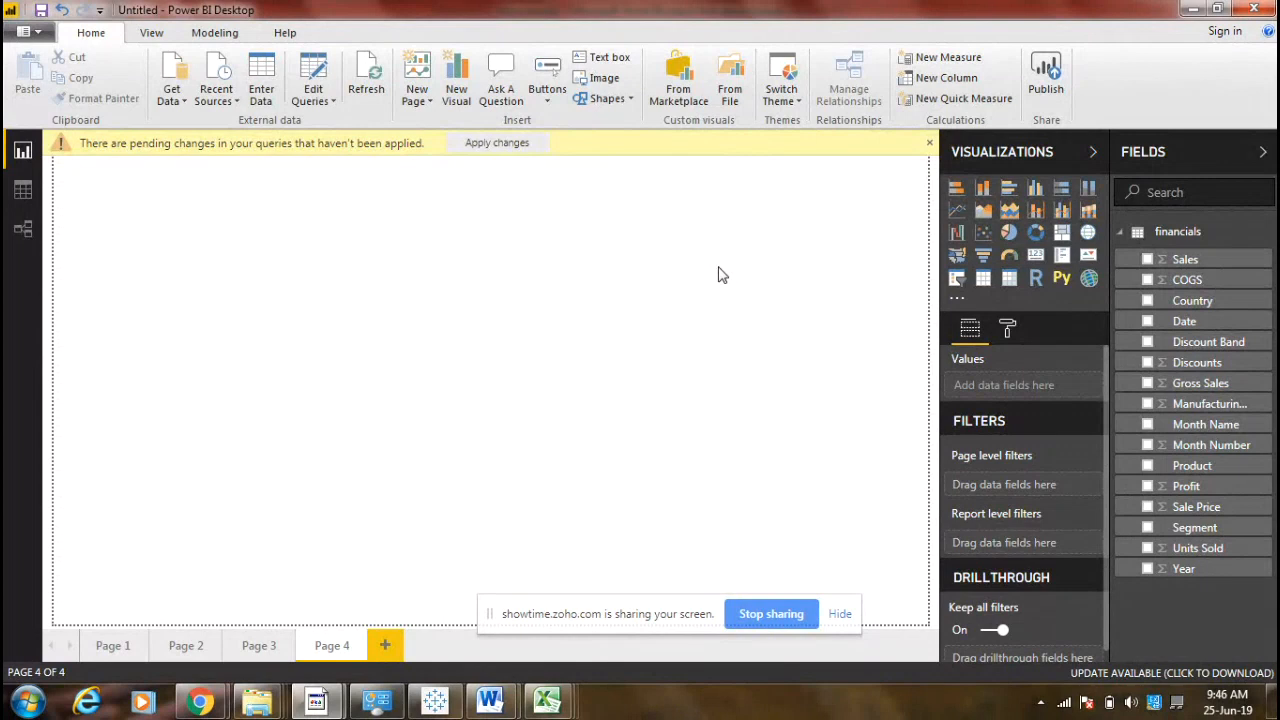
Review the country wise segment count and average sales requirement in the Word document and return to Power BI Desktop.
left_click(490, 703)
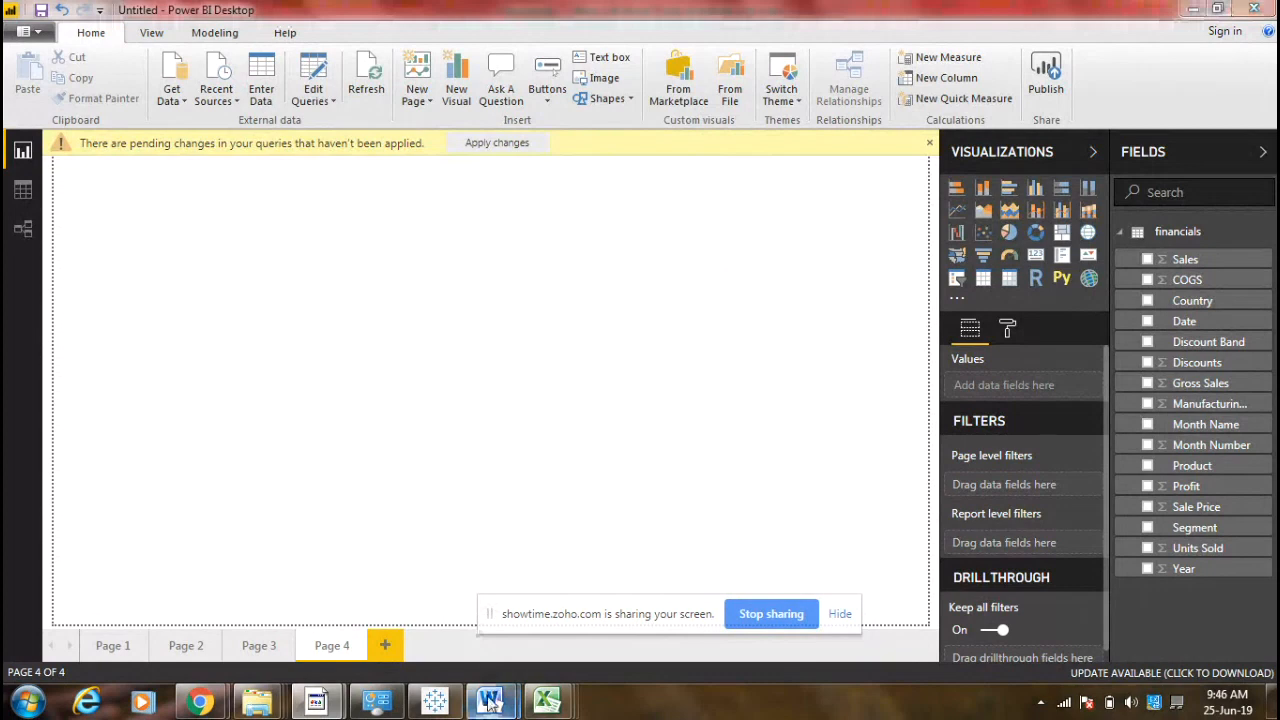
left_click(490, 703)
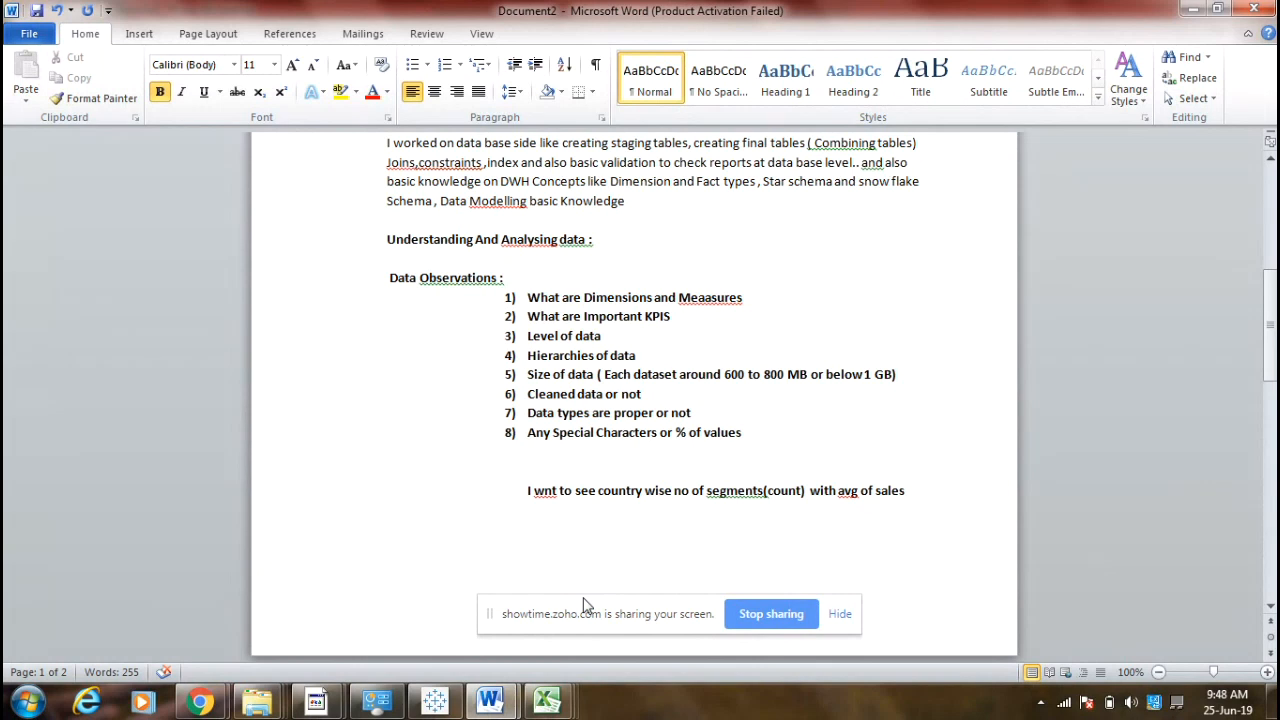
left_click(338, 708)
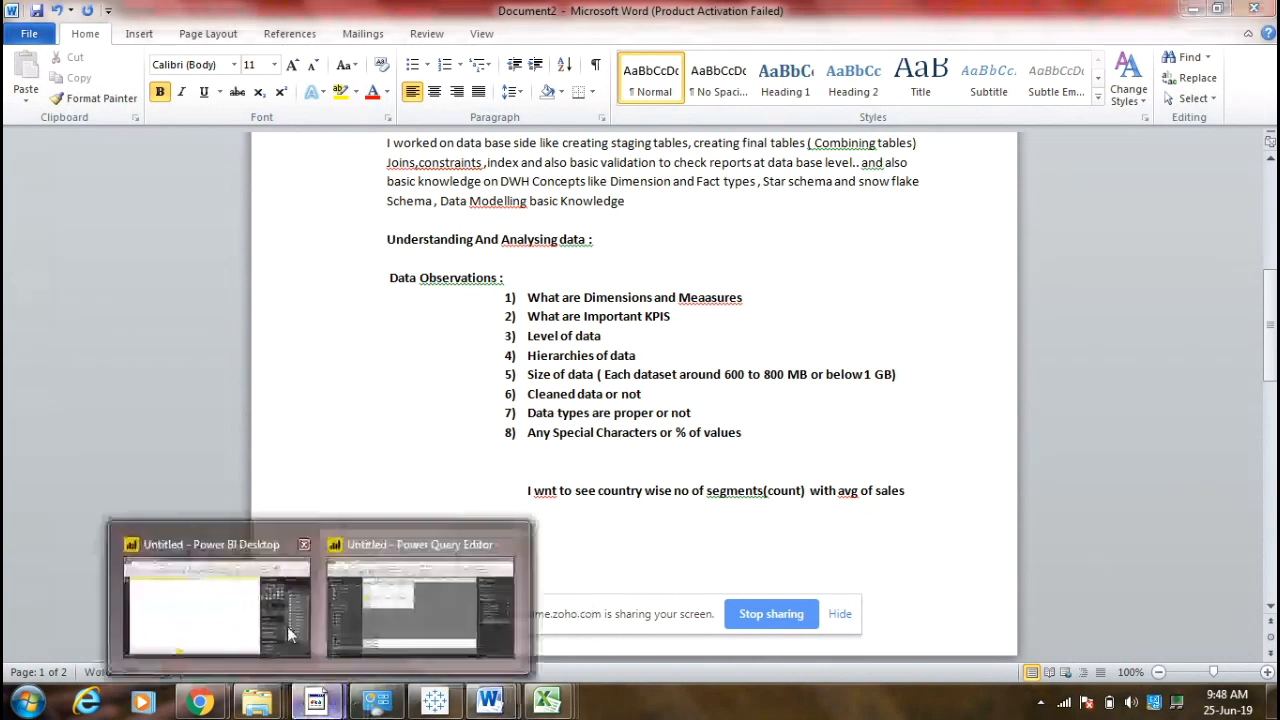
left_click(290, 633)
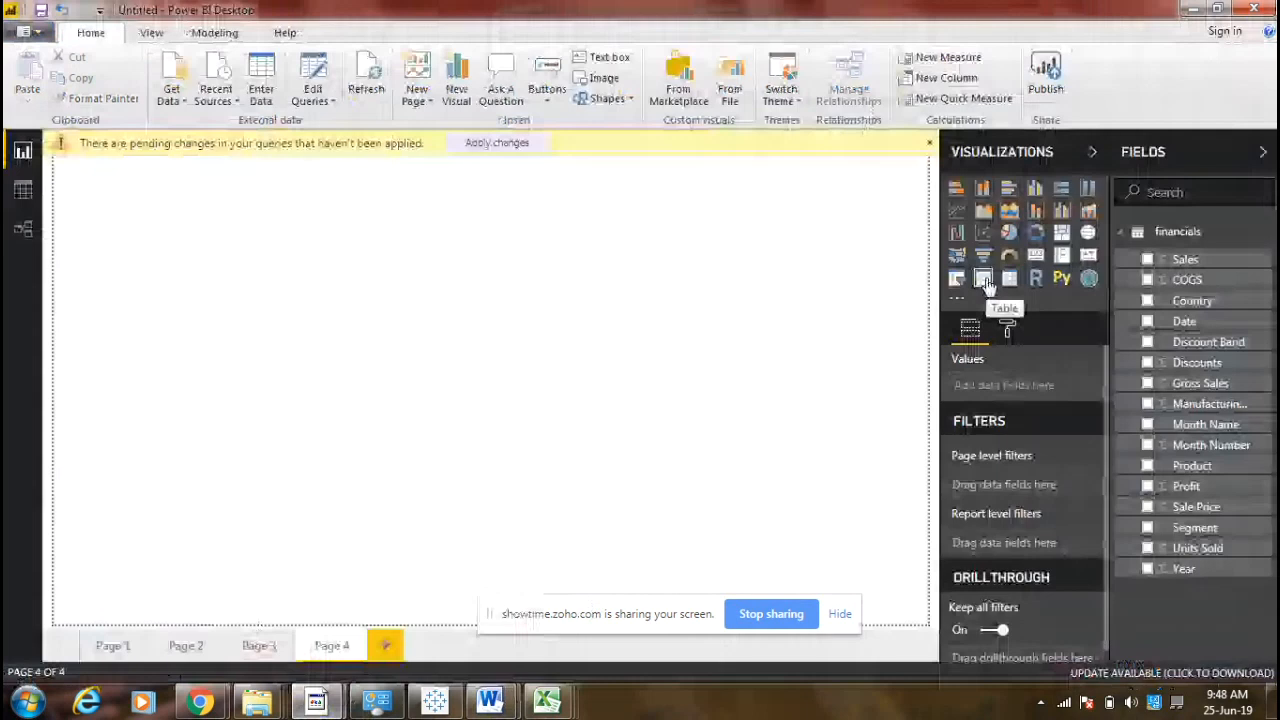
Add a table visual to Page 4 with the Country, Segment and Sales fields, and enlarge it.
left_click(985, 281)
left_click(1148, 301)
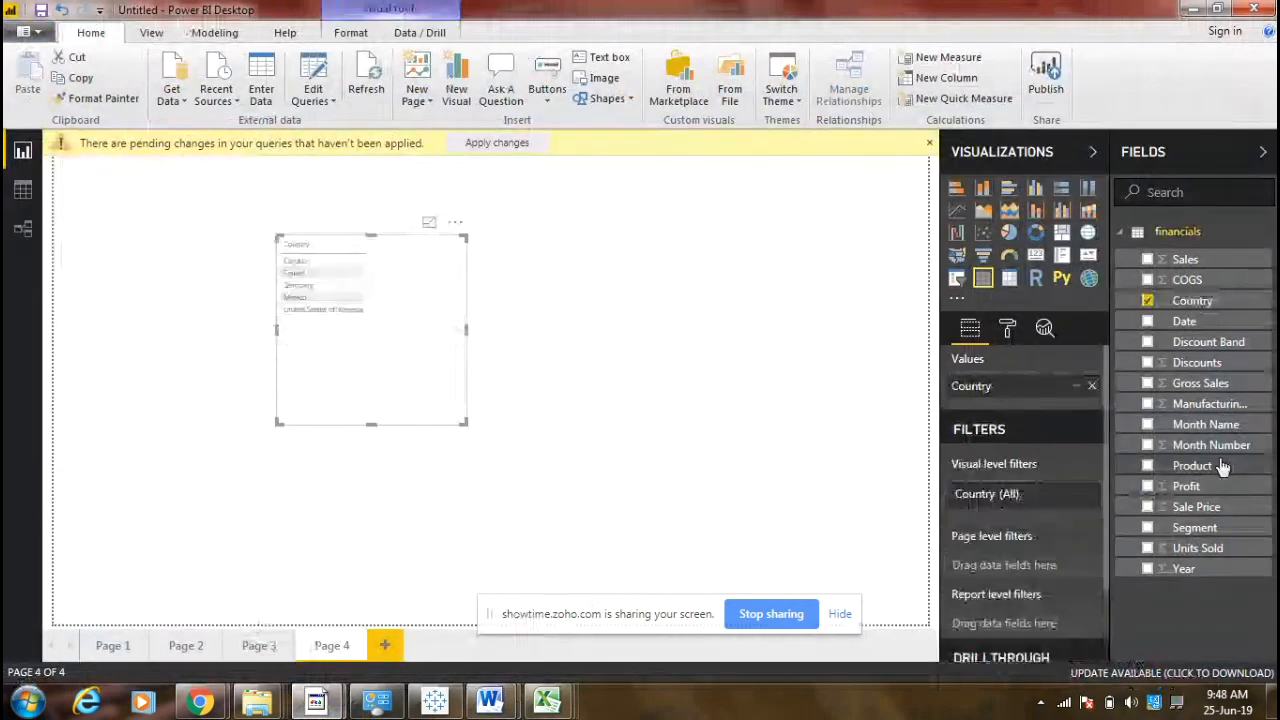
left_click_drag(1195, 527, 423, 306)
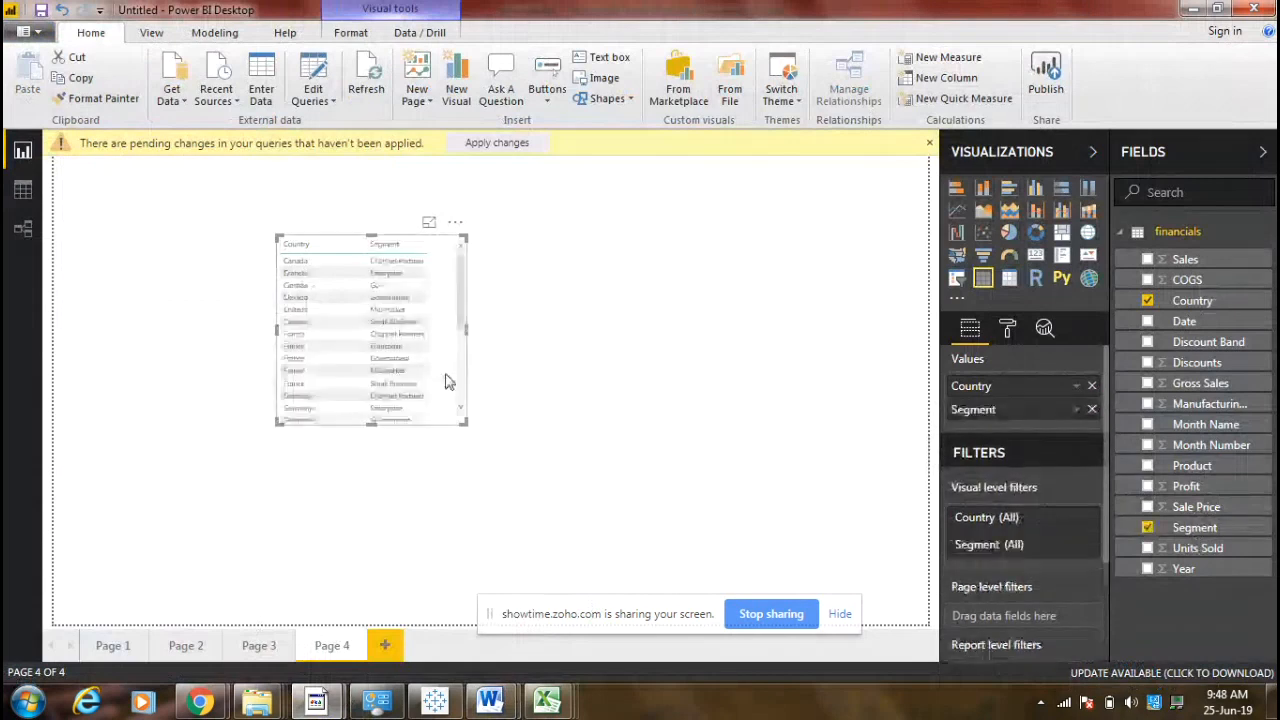
left_click_drag(462, 421, 758, 514)
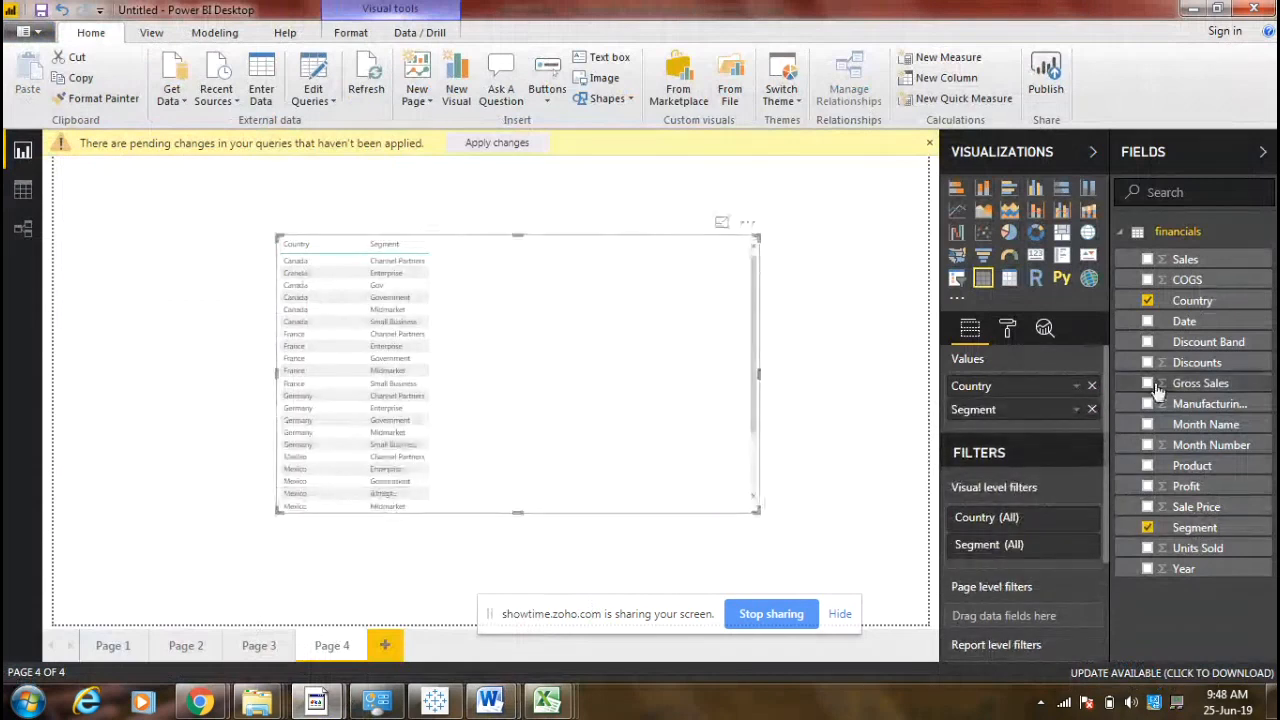
left_click_drag(1185, 260, 571, 369)
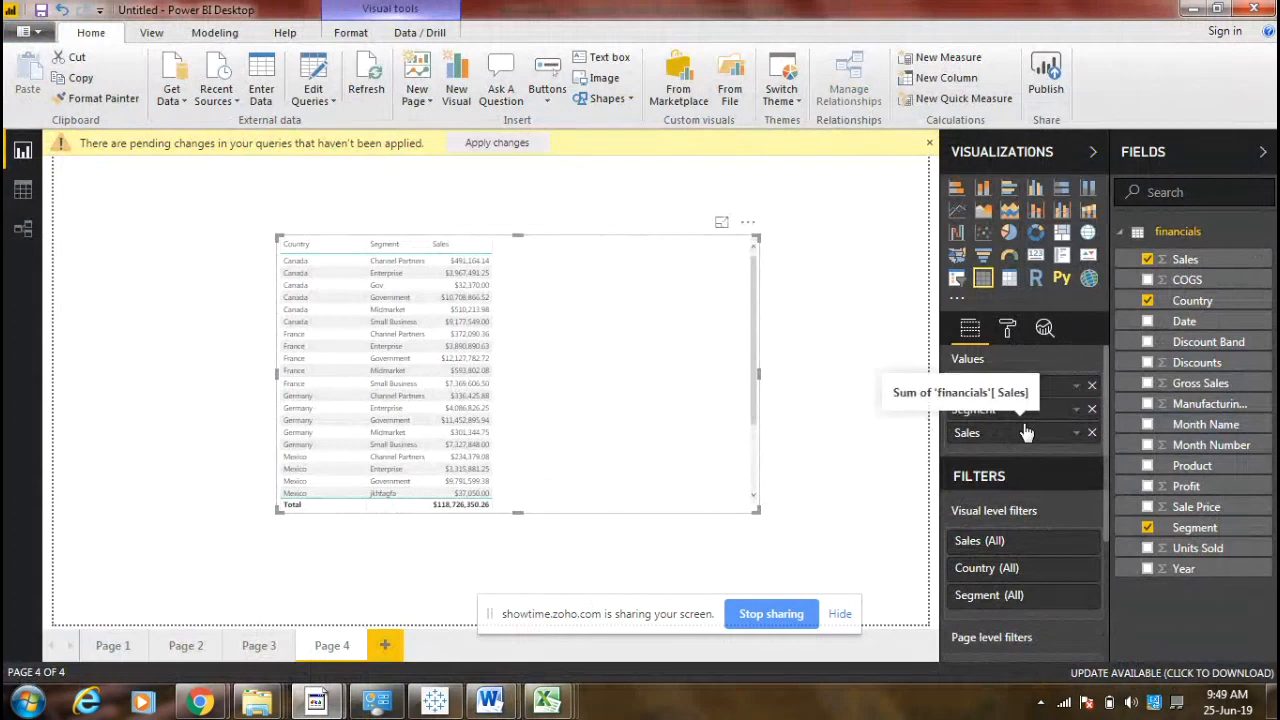
Summarize Segment as Count and Sales as Average in the table visual.
left_click(1078, 412)
left_click(1000, 354)
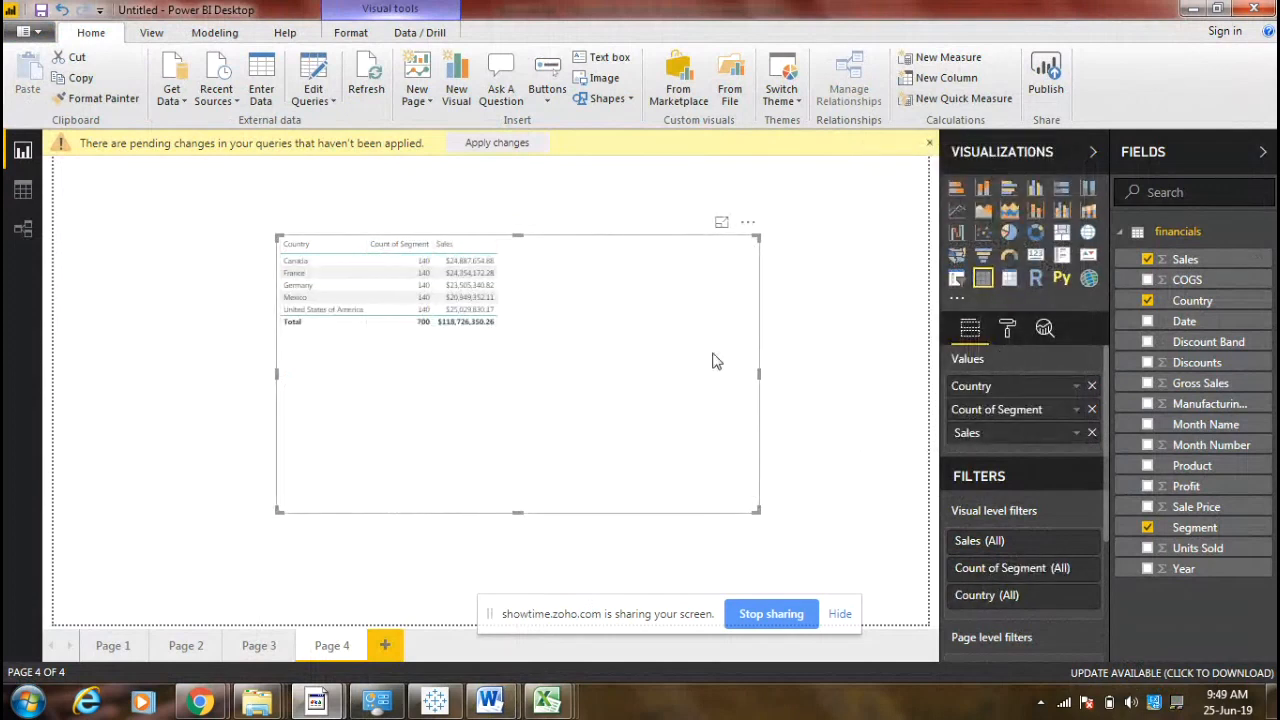
left_click(1076, 436)
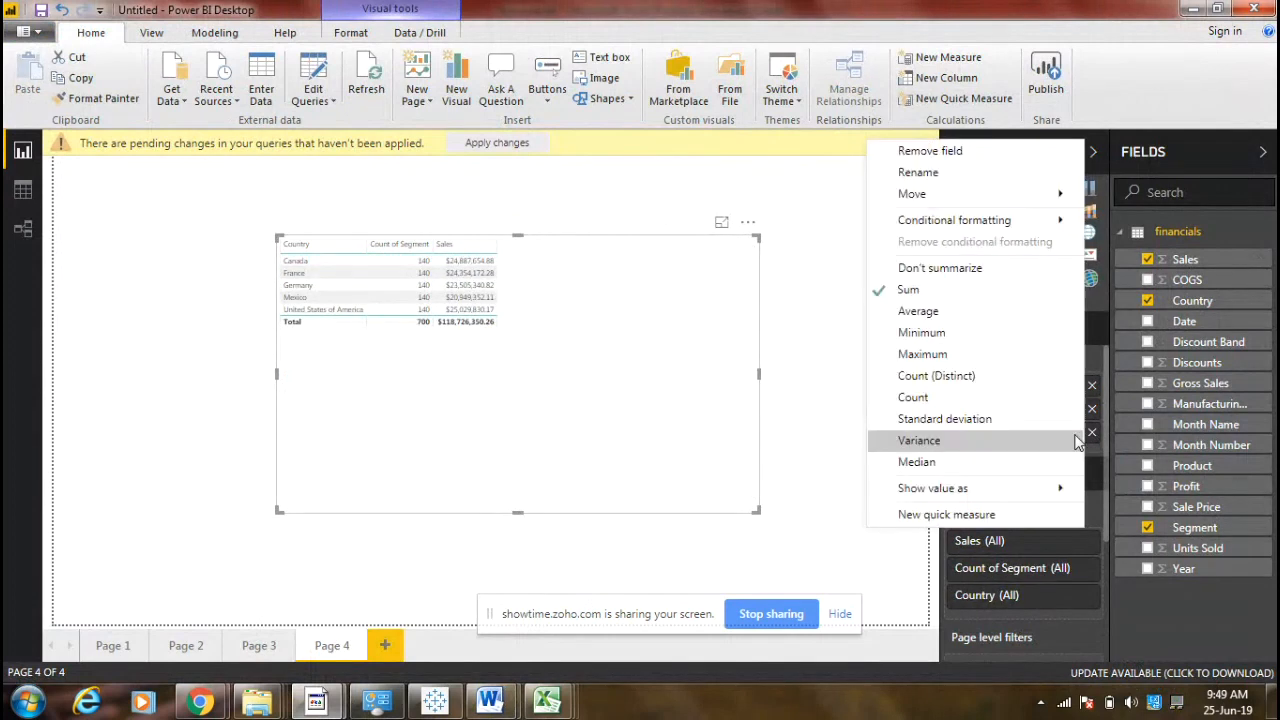
left_click(995, 312)
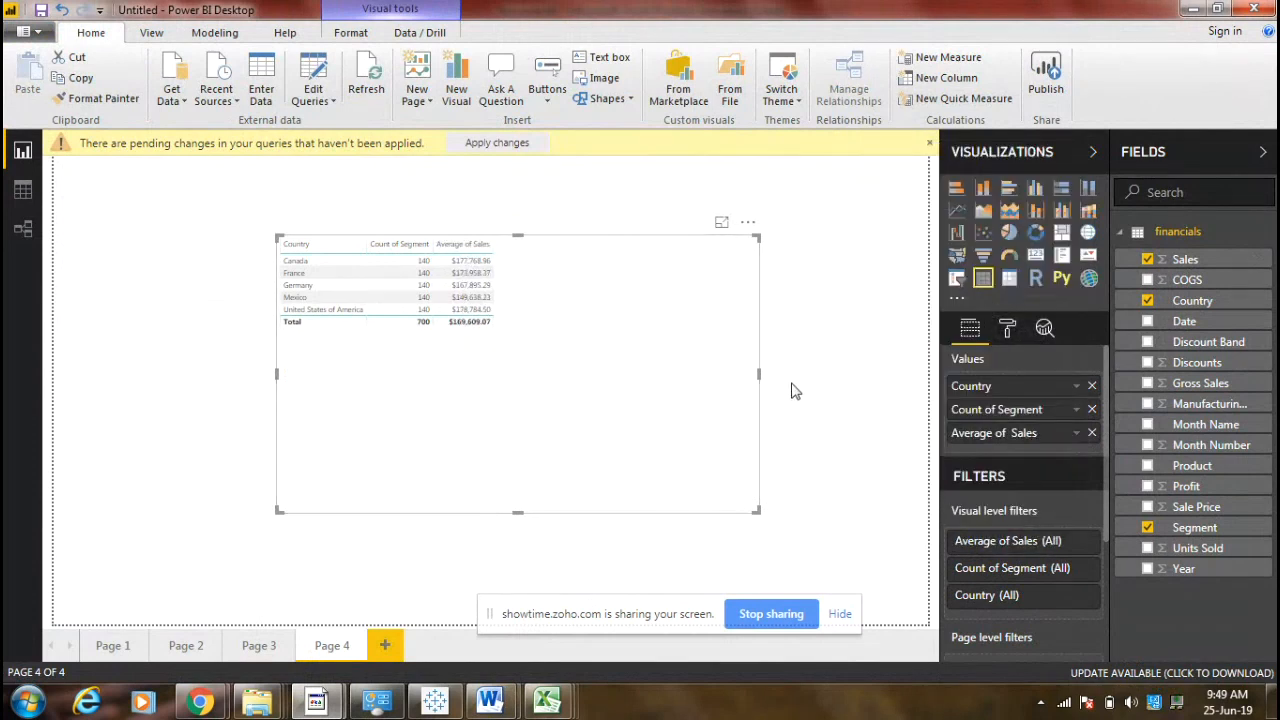
Narrow the table and move it to the page's upper-left area, and place a new empty matrix visual to its right.
left_click_drag(759, 373, 645, 381)
left_click_drag(549, 394, 370, 352)
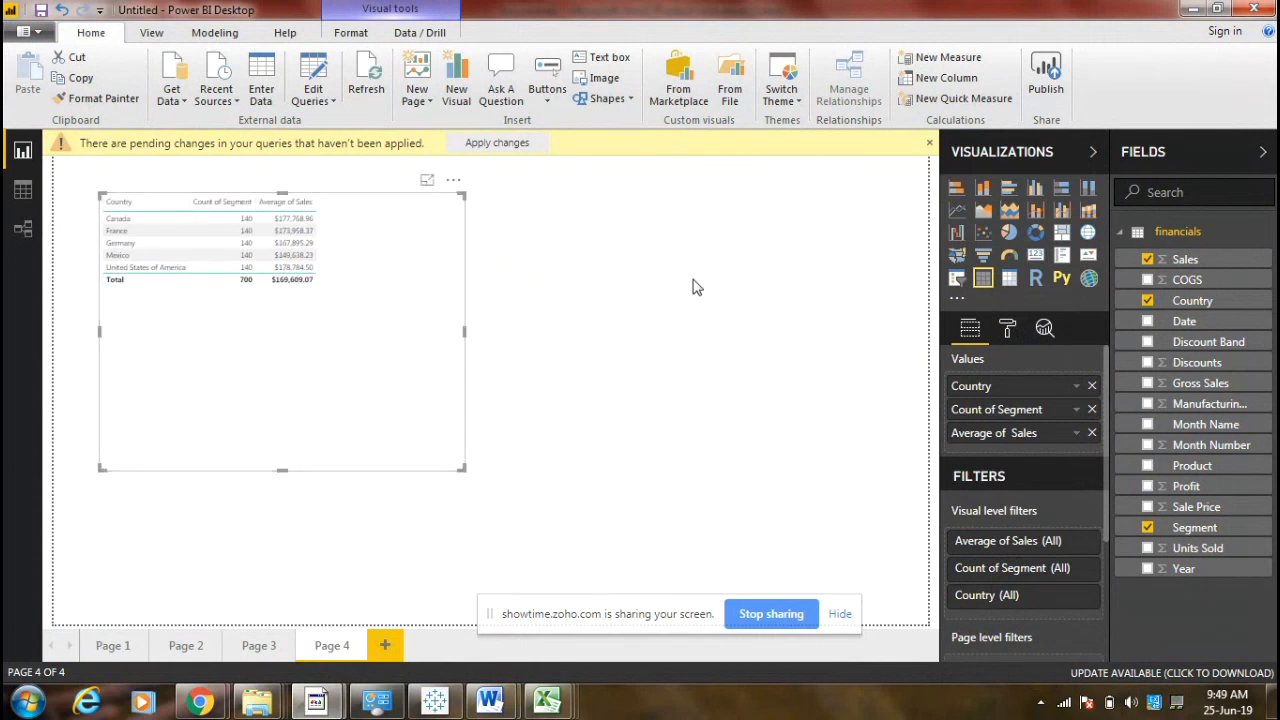
left_click(814, 237)
left_click(1009, 280)
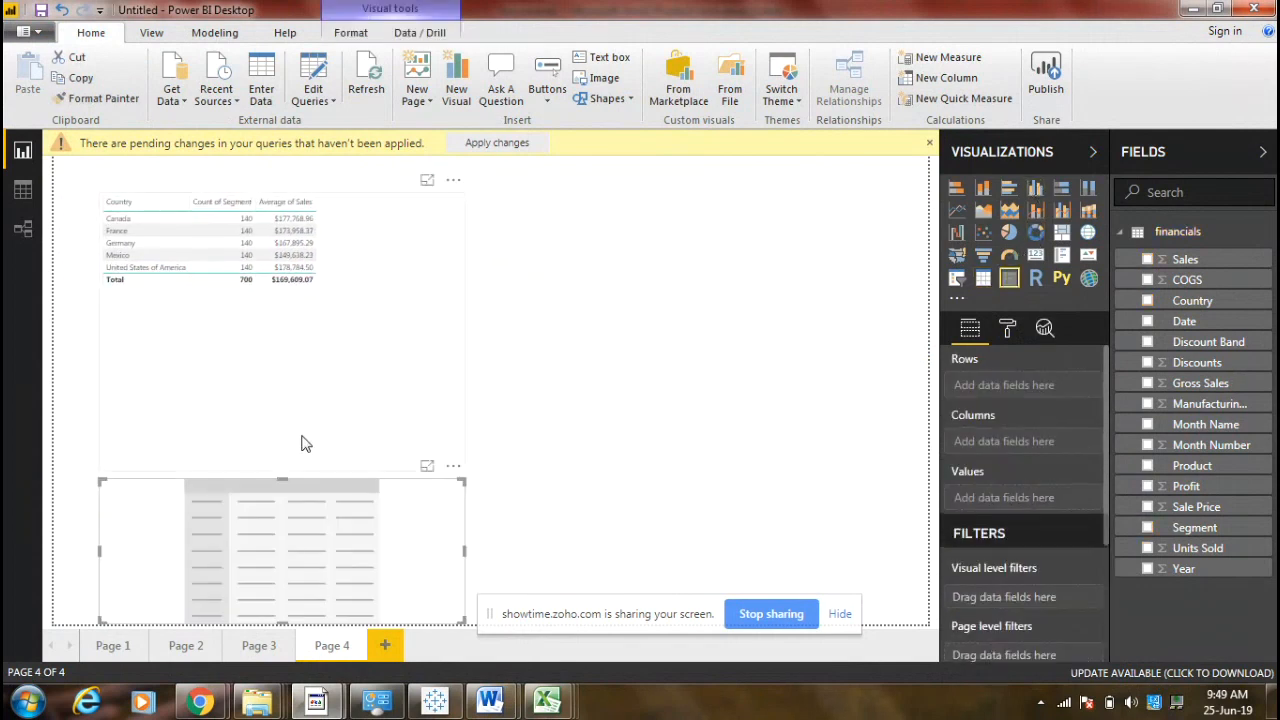
left_click_drag(250, 525, 630, 263)
Set Country as the matrix rows with the count of Segment and average of Sales as values, and shift the matrix slightly up and right.
left_click_drag(1192, 300, 1014, 461)
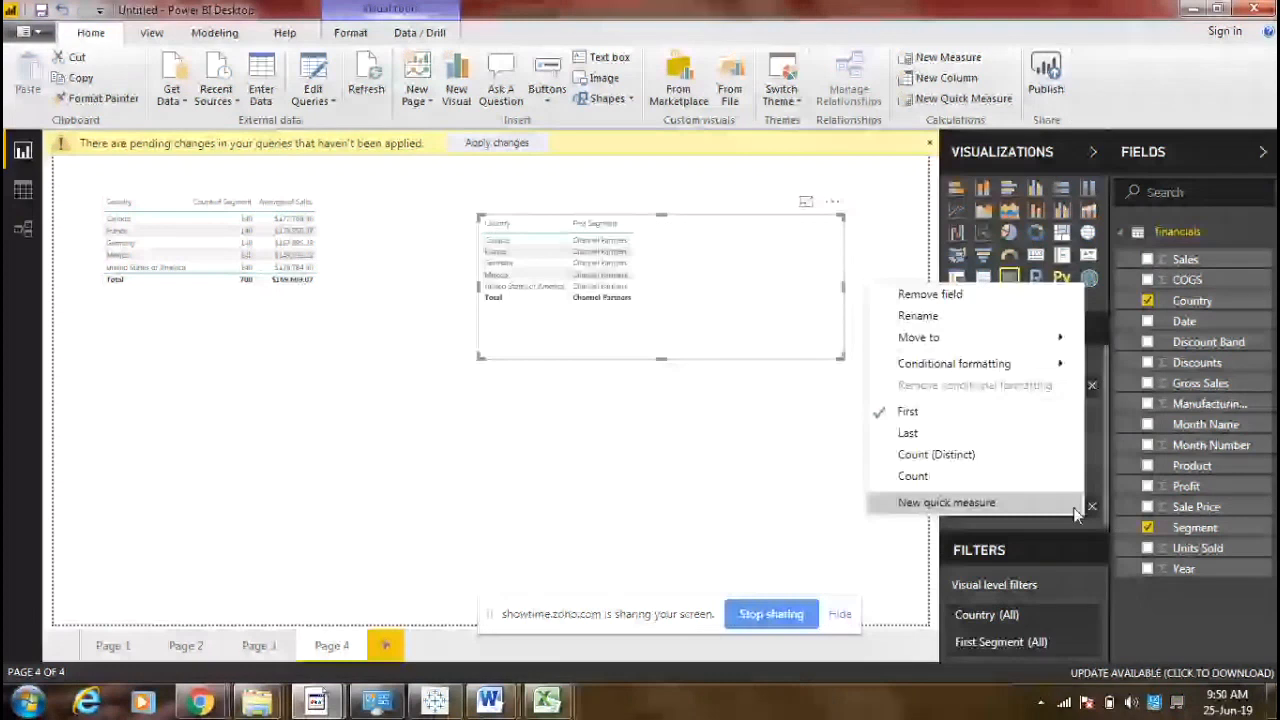
left_click(913, 476)
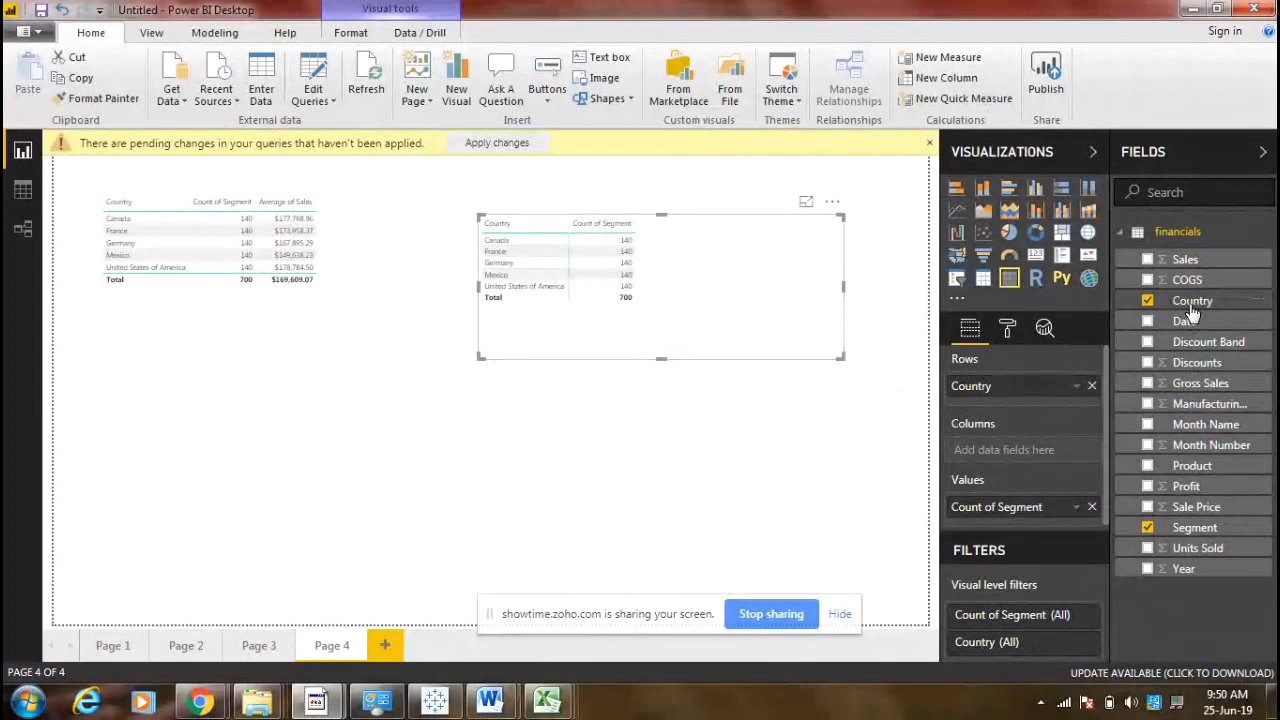
left_click_drag(1190, 268, 1006, 511)
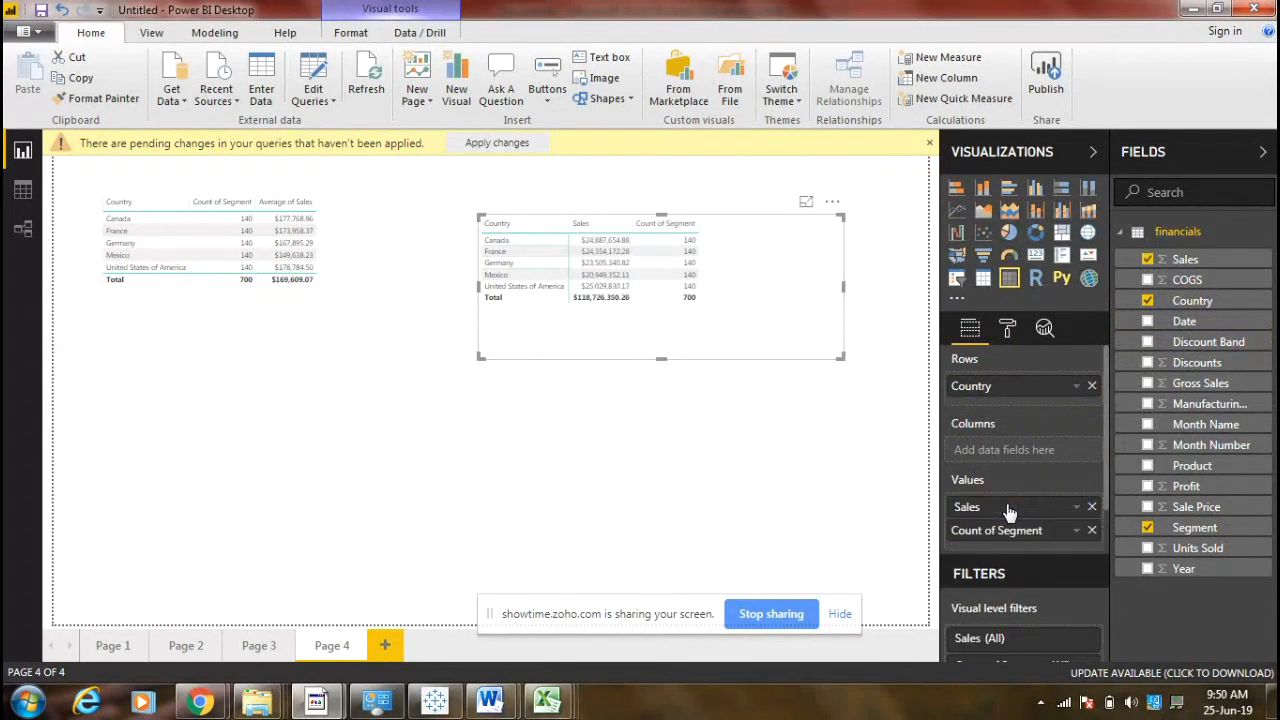
left_click(1077, 508)
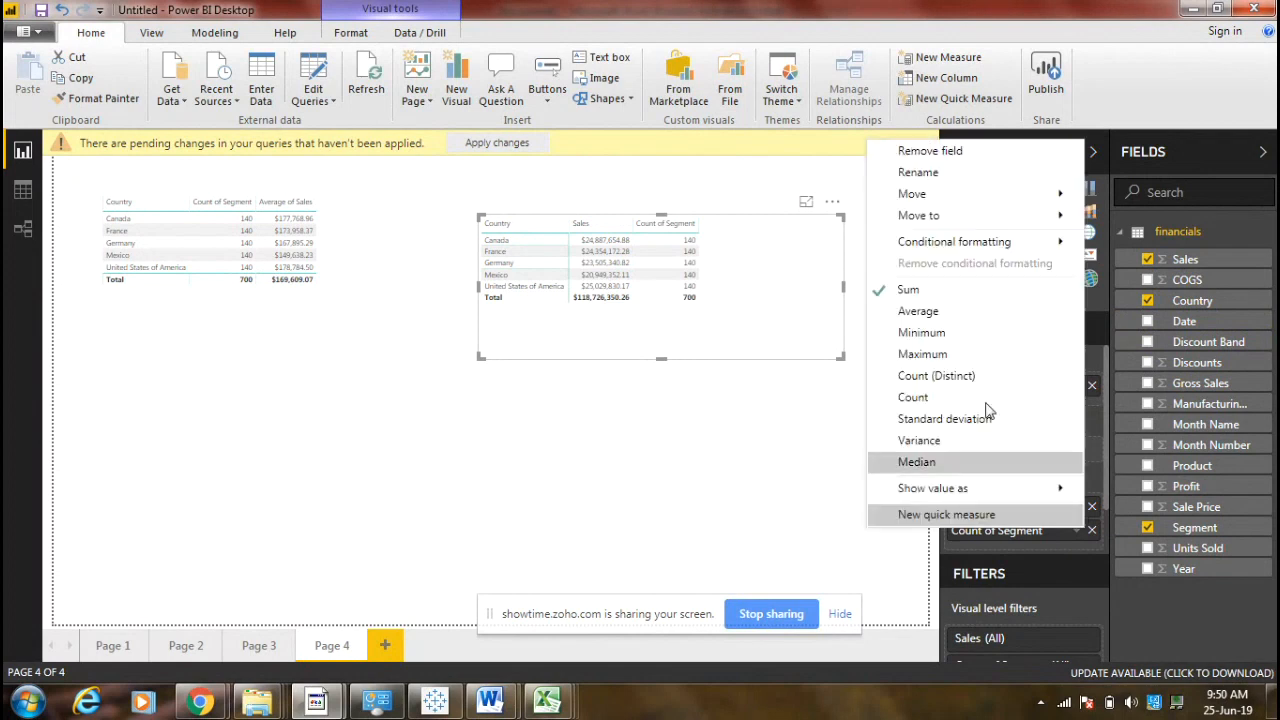
left_click(925, 312)
left_click_drag(694, 329, 717, 317)
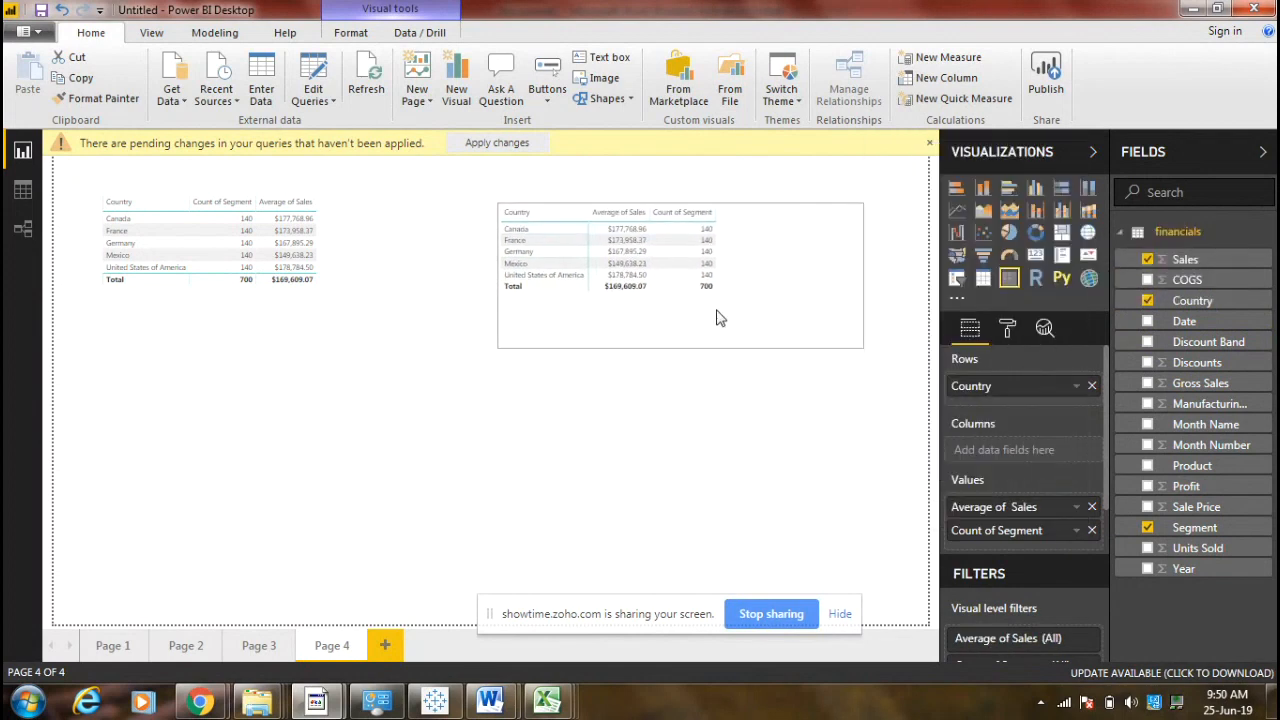
Compare the field setups of the table and matrix, and add Product to the table between Country and Count of Segment.
left_click(374, 312)
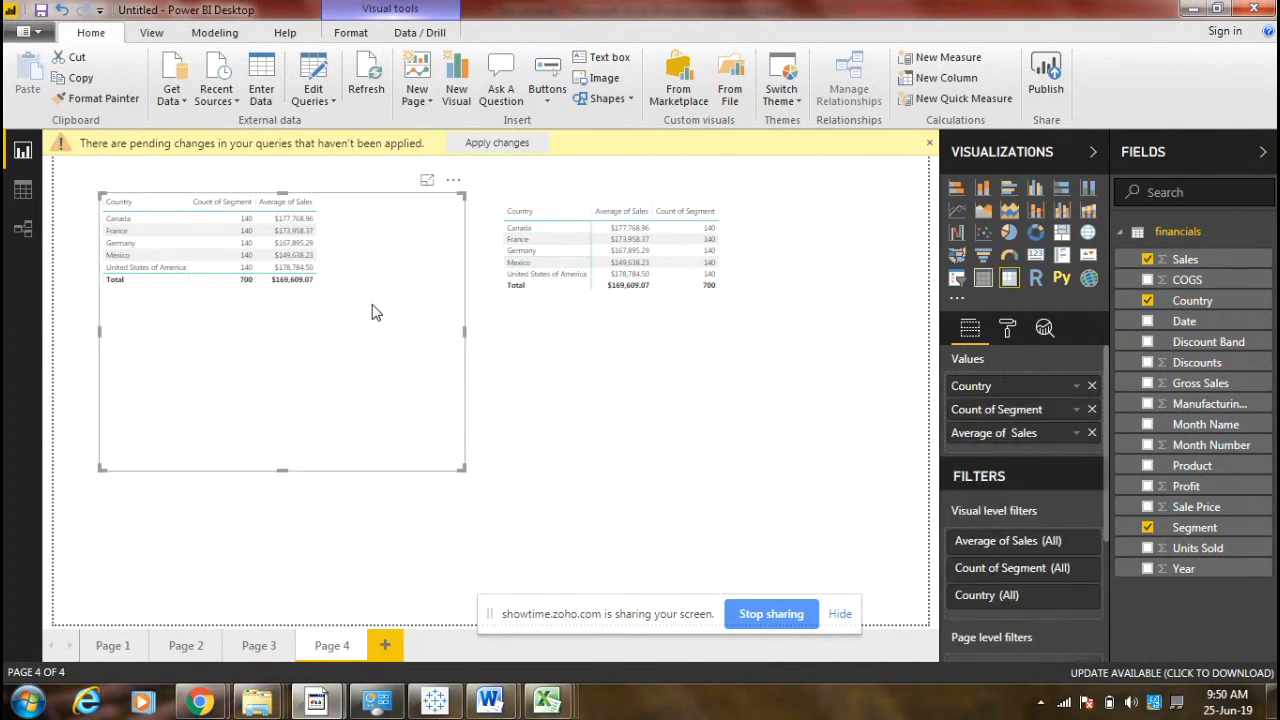
left_click(545, 352)
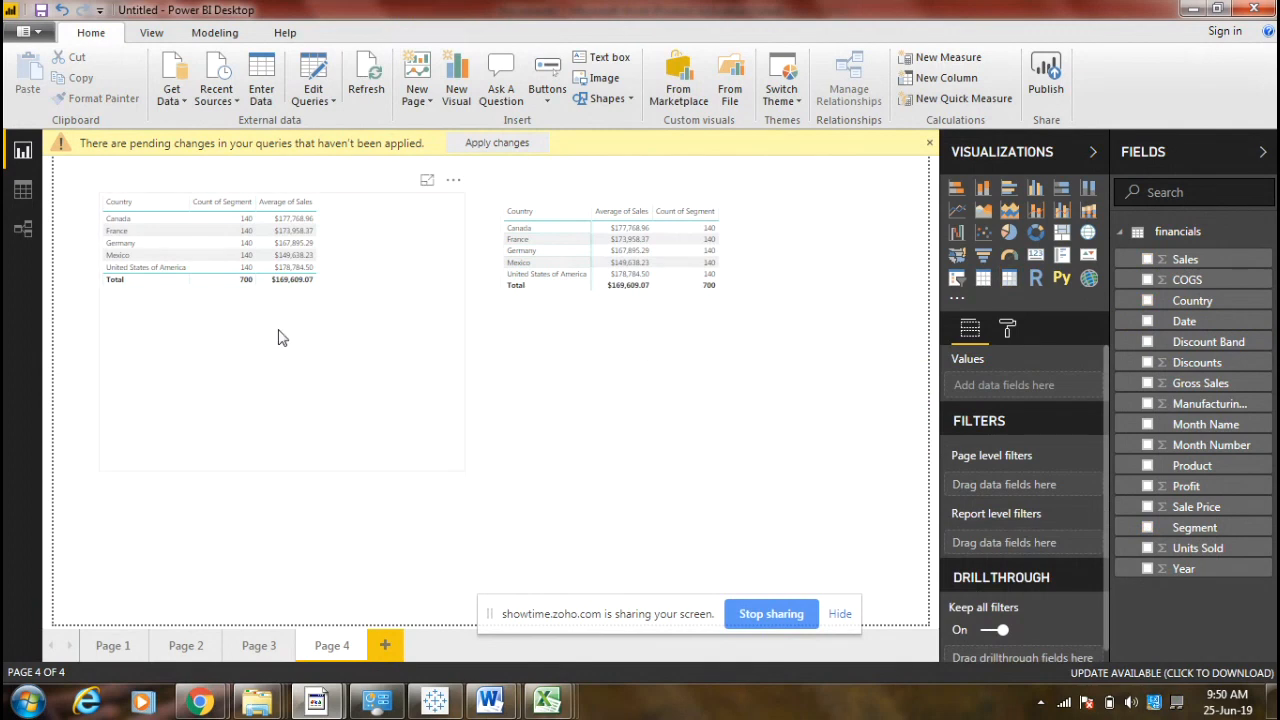
left_click(784, 334)
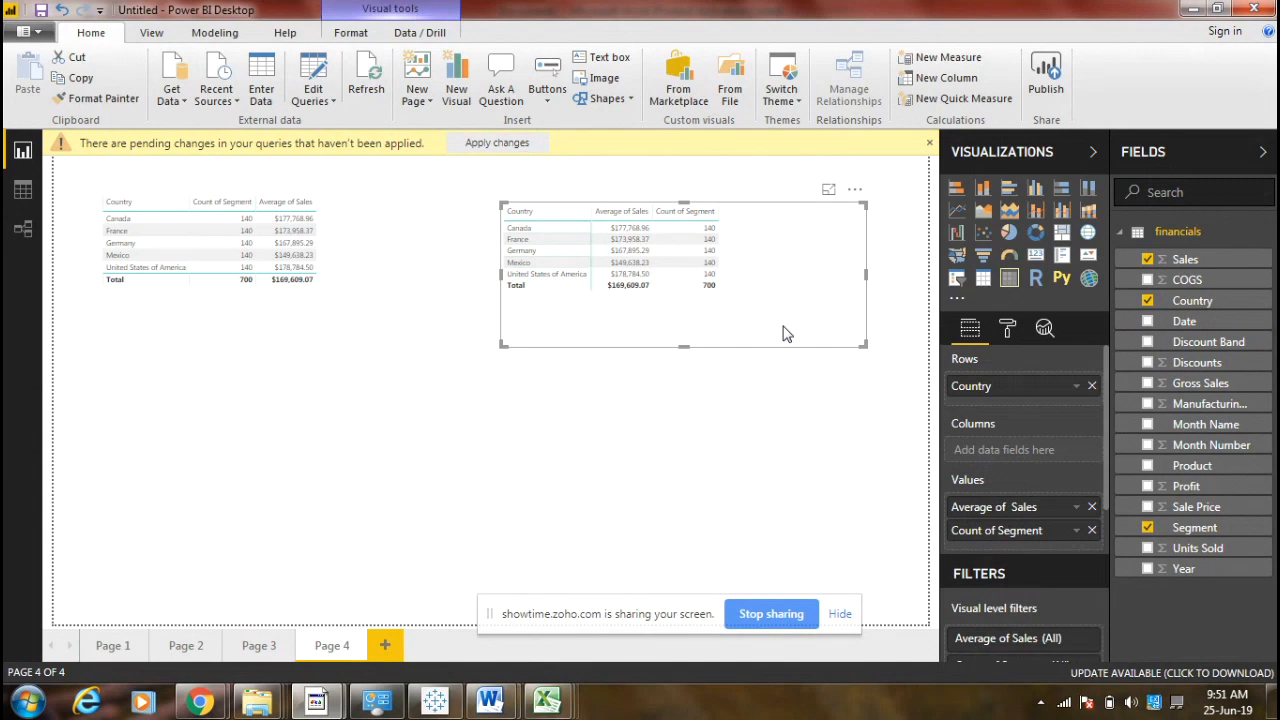
left_click(270, 370)
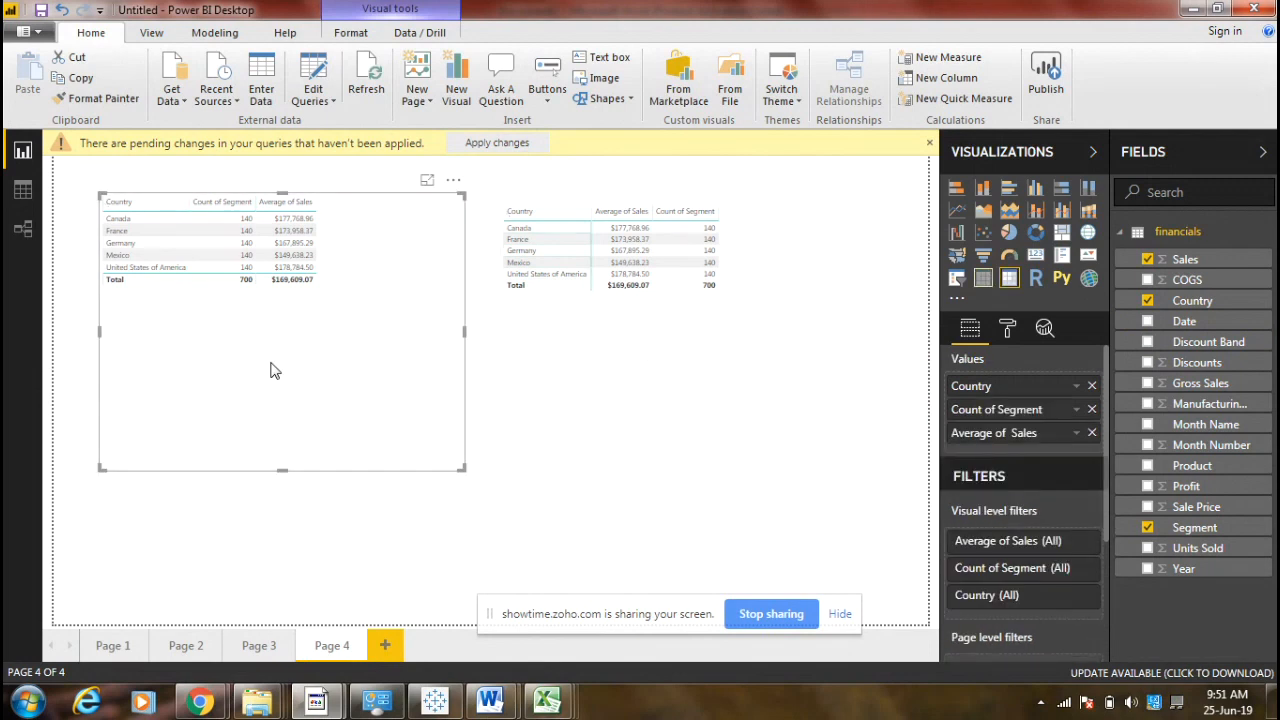
left_click_drag(270, 370, 265, 370)
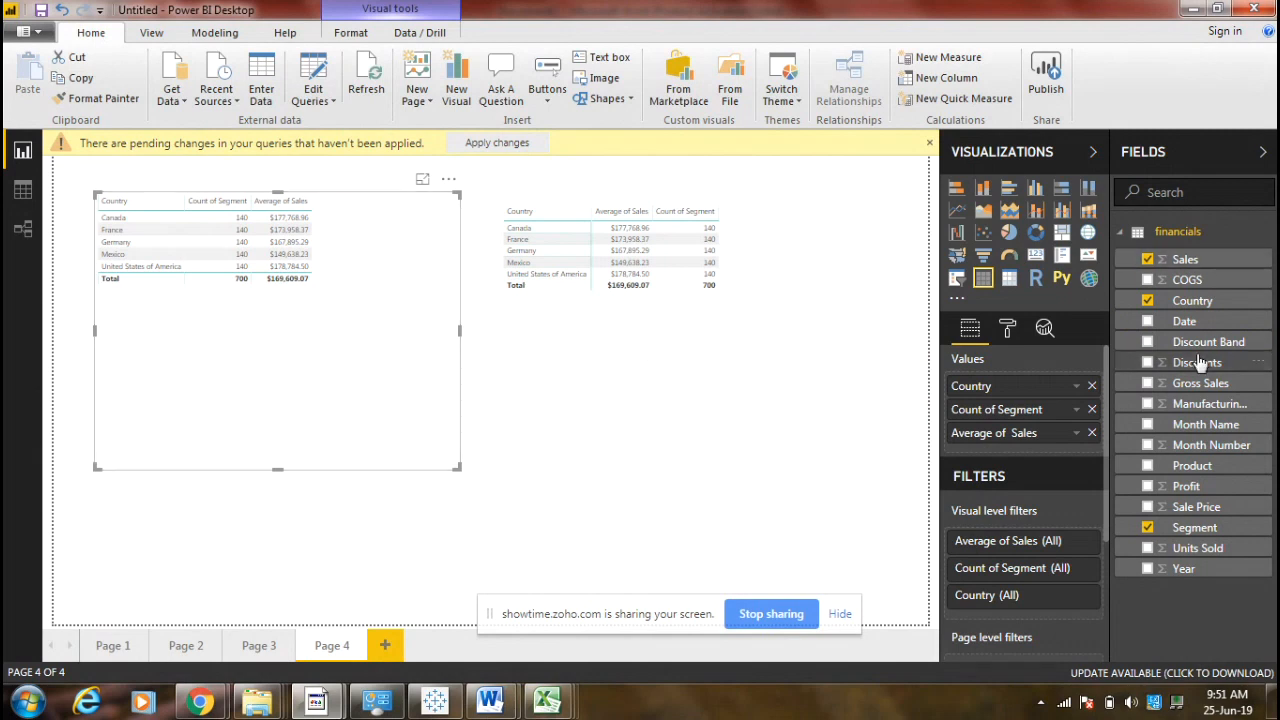
left_click_drag(1150, 463, 1027, 411)
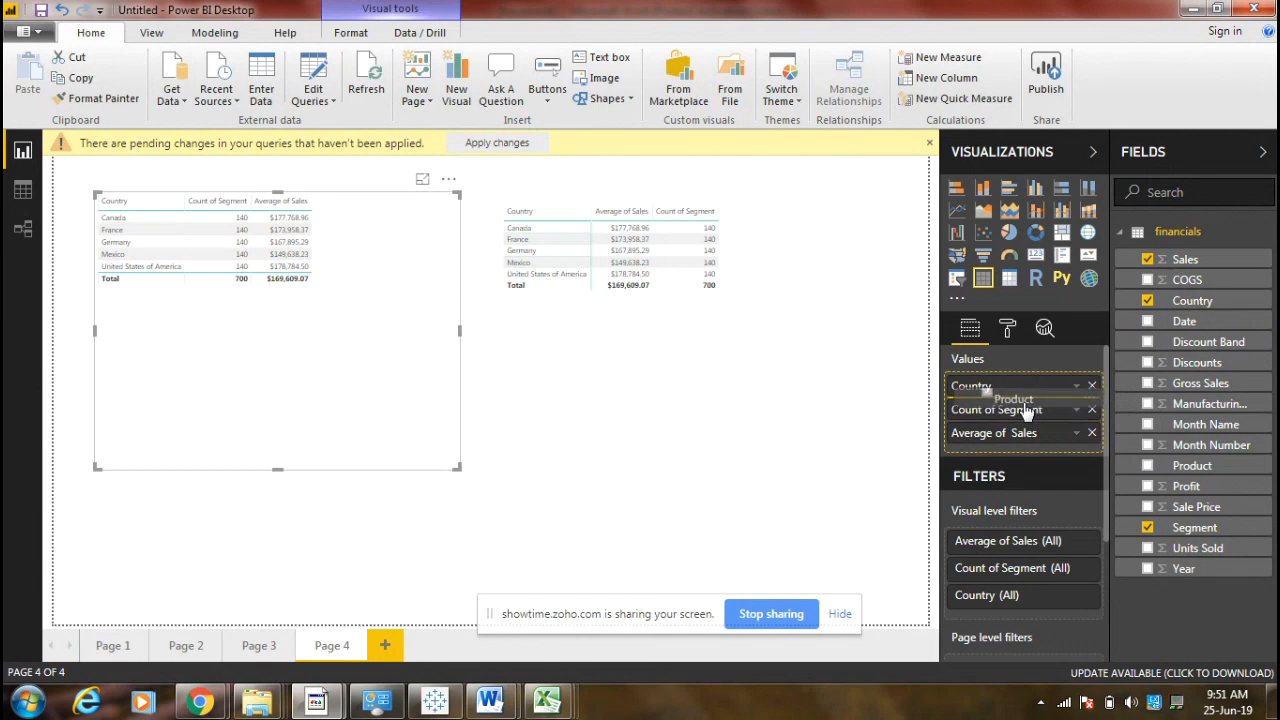
left_click_drag(1027, 411, 1015, 410)
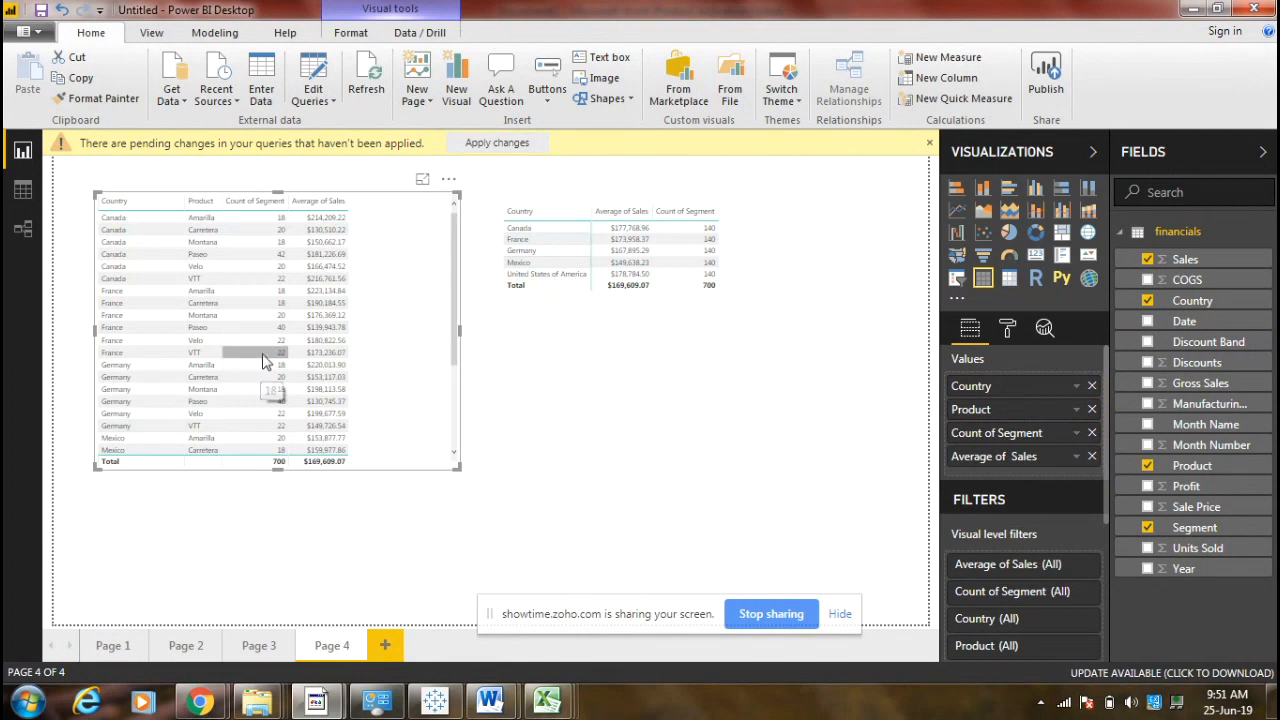
left_click(906, 428)
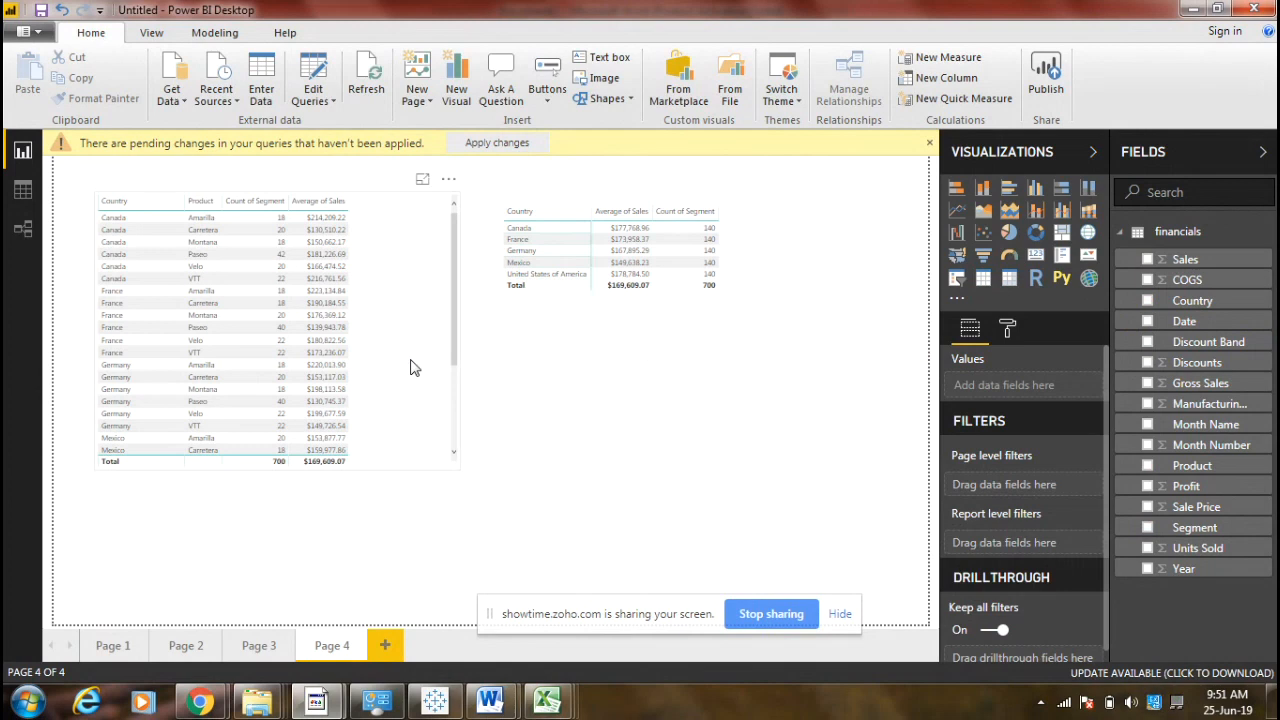
left_click_drag(410, 360, 394, 364)
Add Product below Country in the matrix rows, and switch to the next hierarchy level and drill back up to Country.
left_click(687, 336)
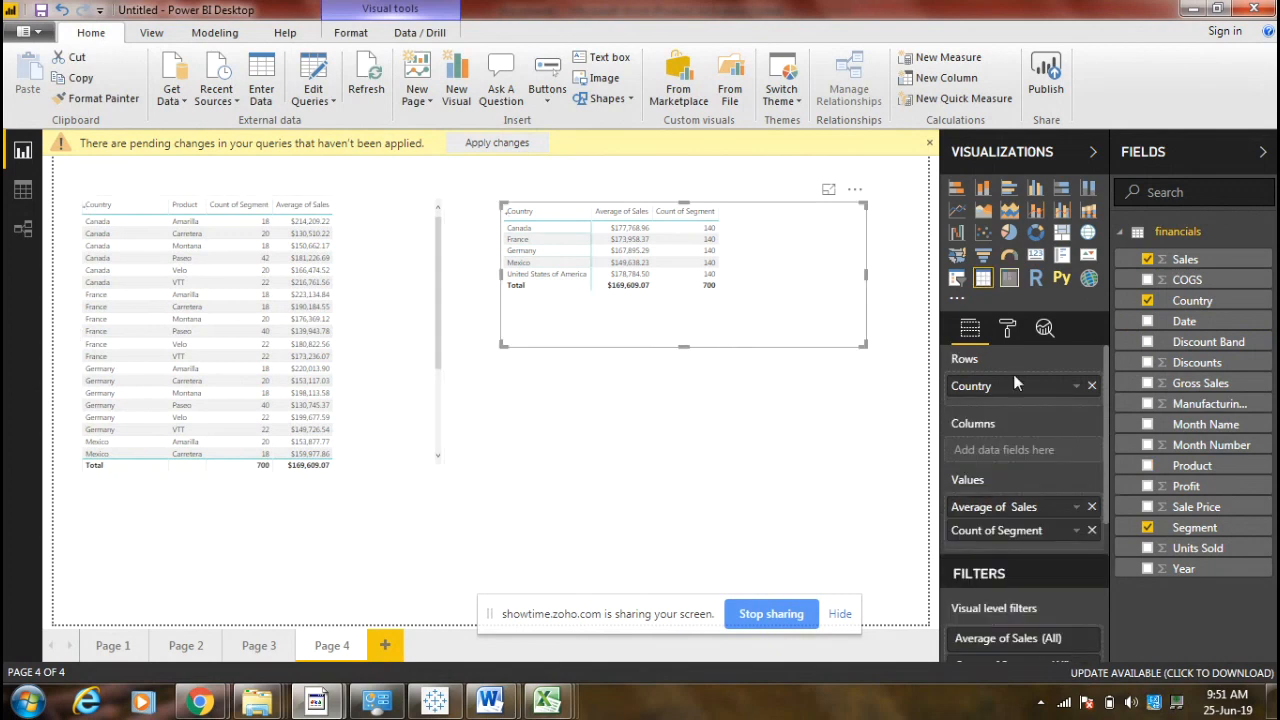
left_click_drag(1191, 474, 1018, 402)
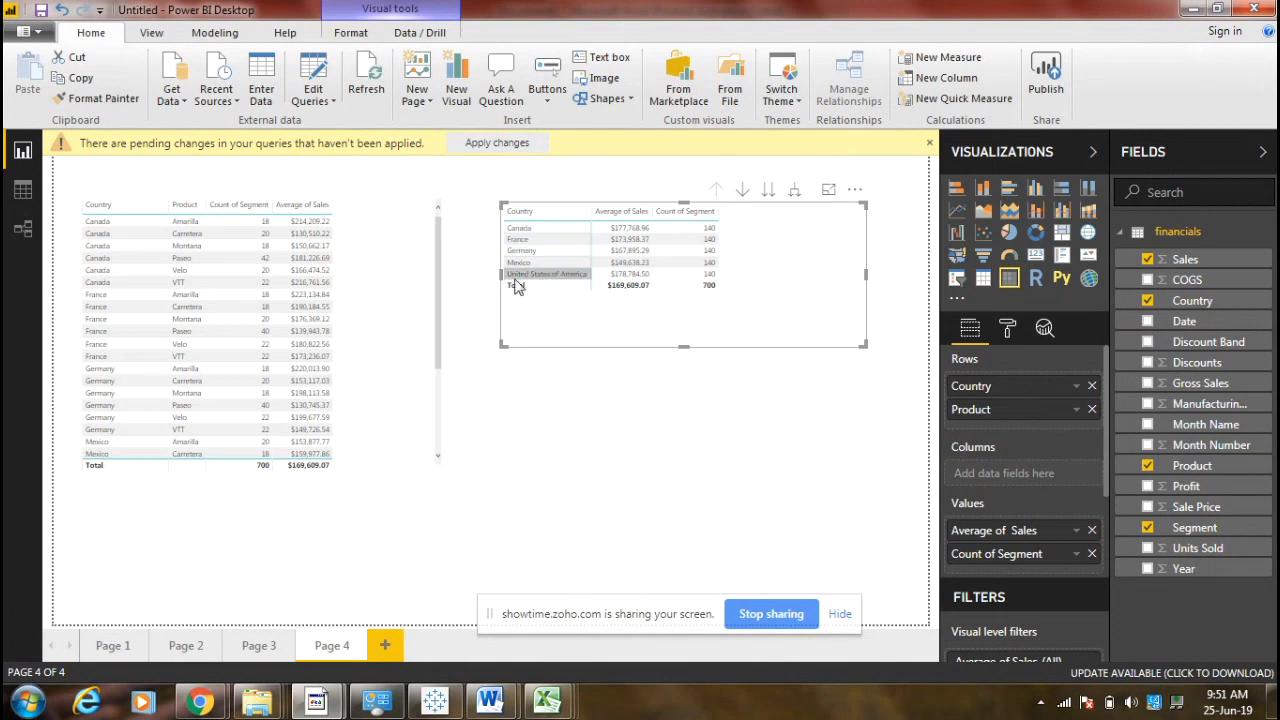
left_click(770, 190)
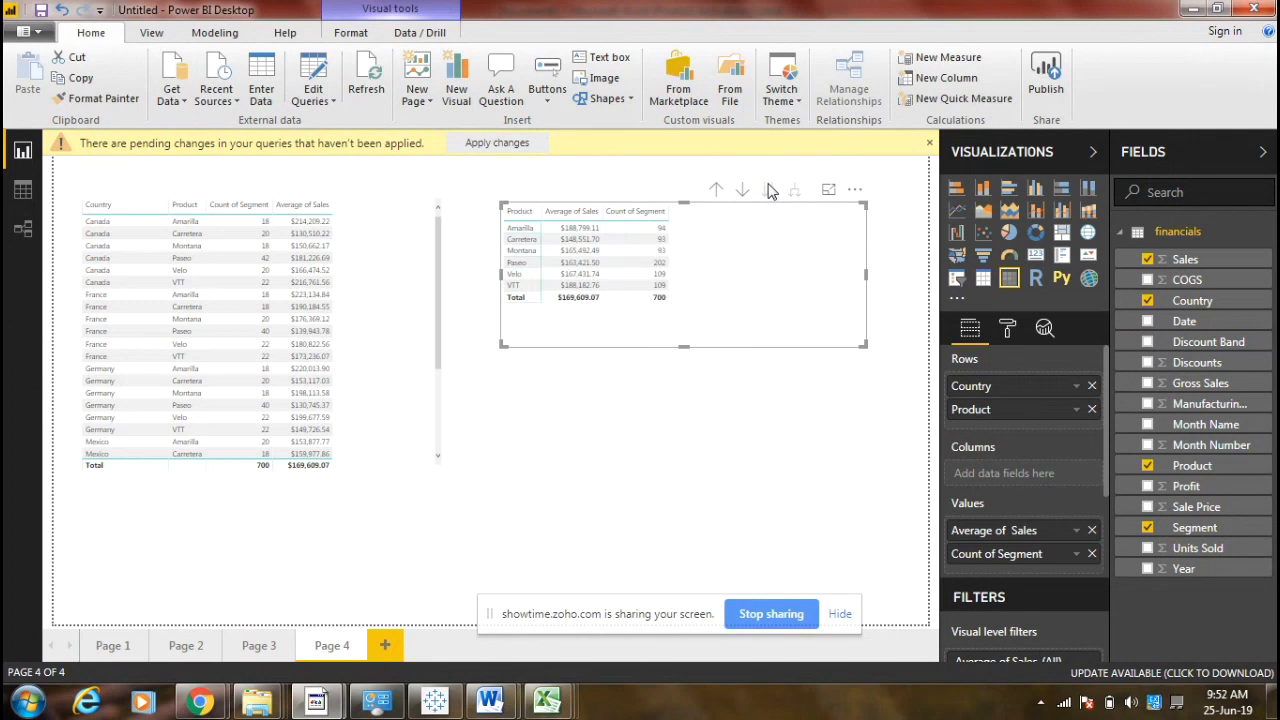
left_click(717, 192)
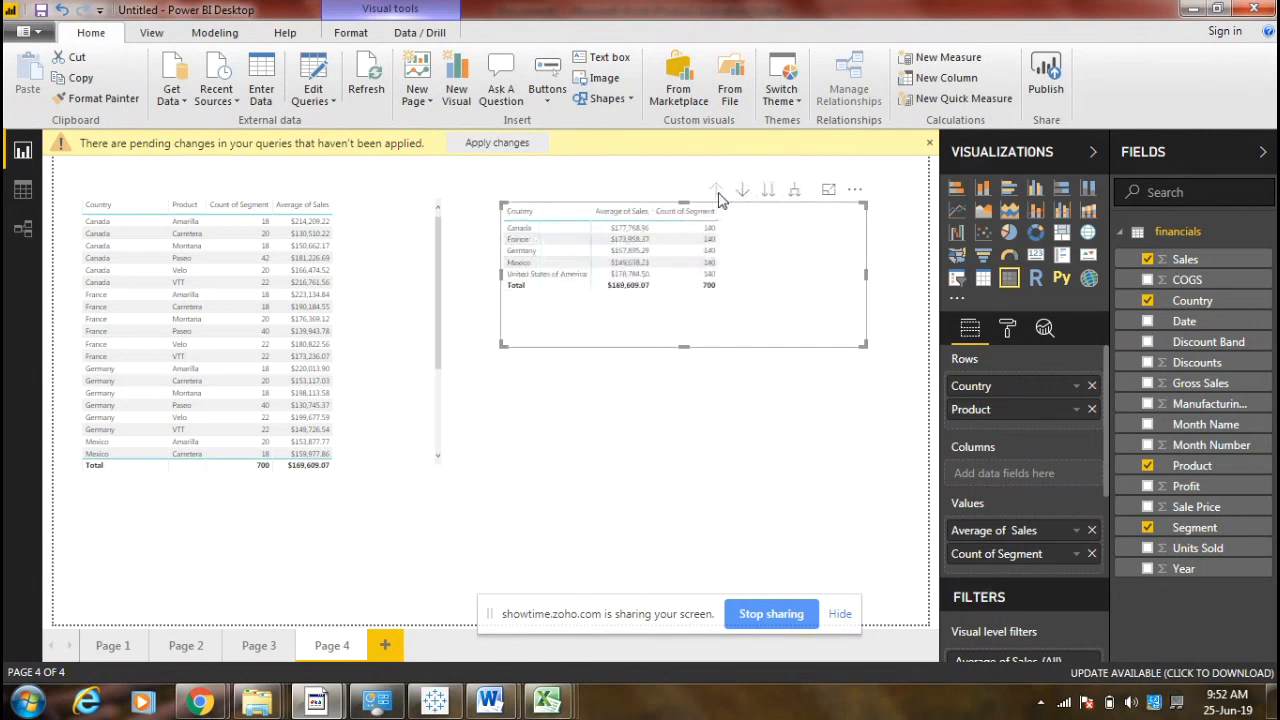
Expand all countries in the matrix down one level to Product, and extend the matrix downward for comparison with the table.
left_click(791, 195)
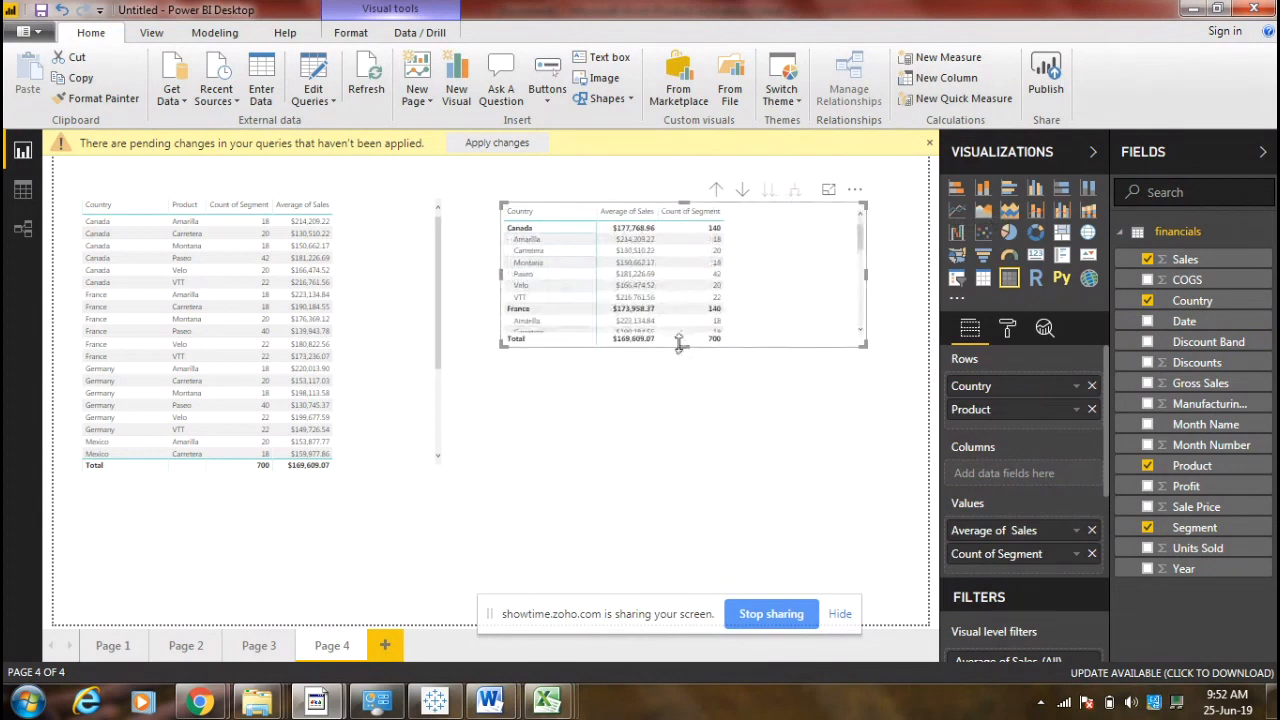
left_click_drag(682, 344, 683, 515)
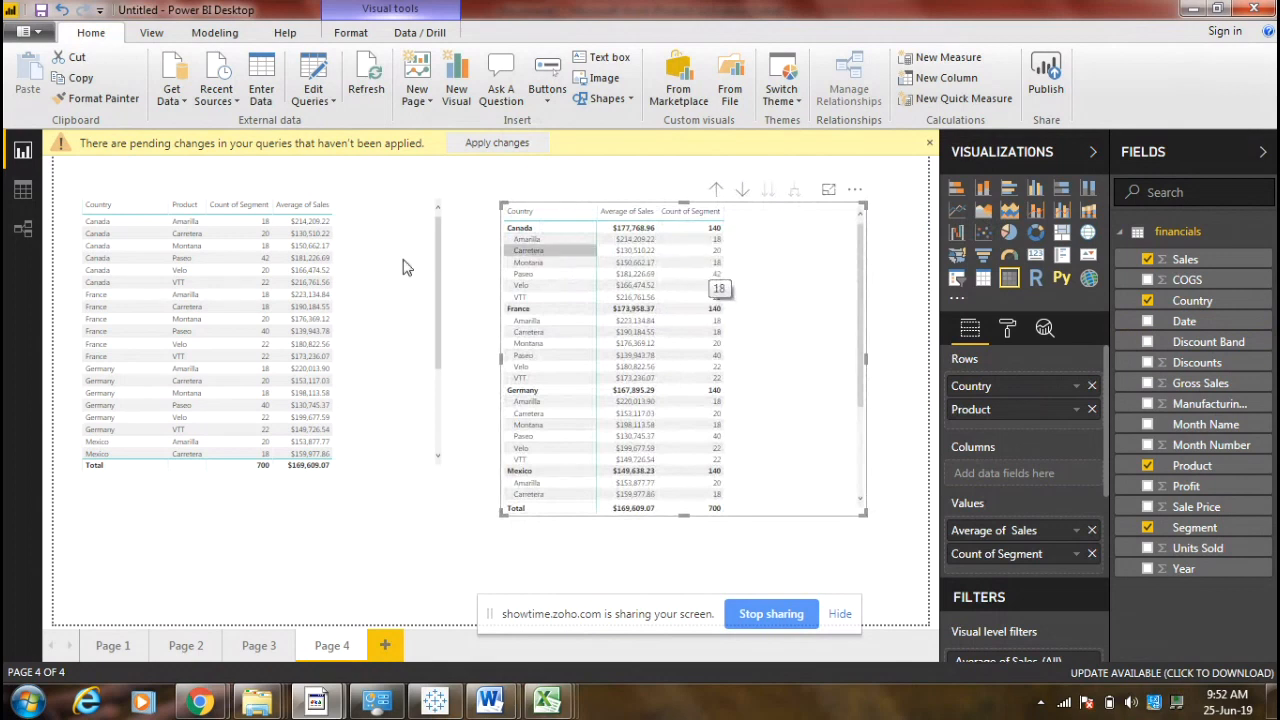
left_click(350, 322)
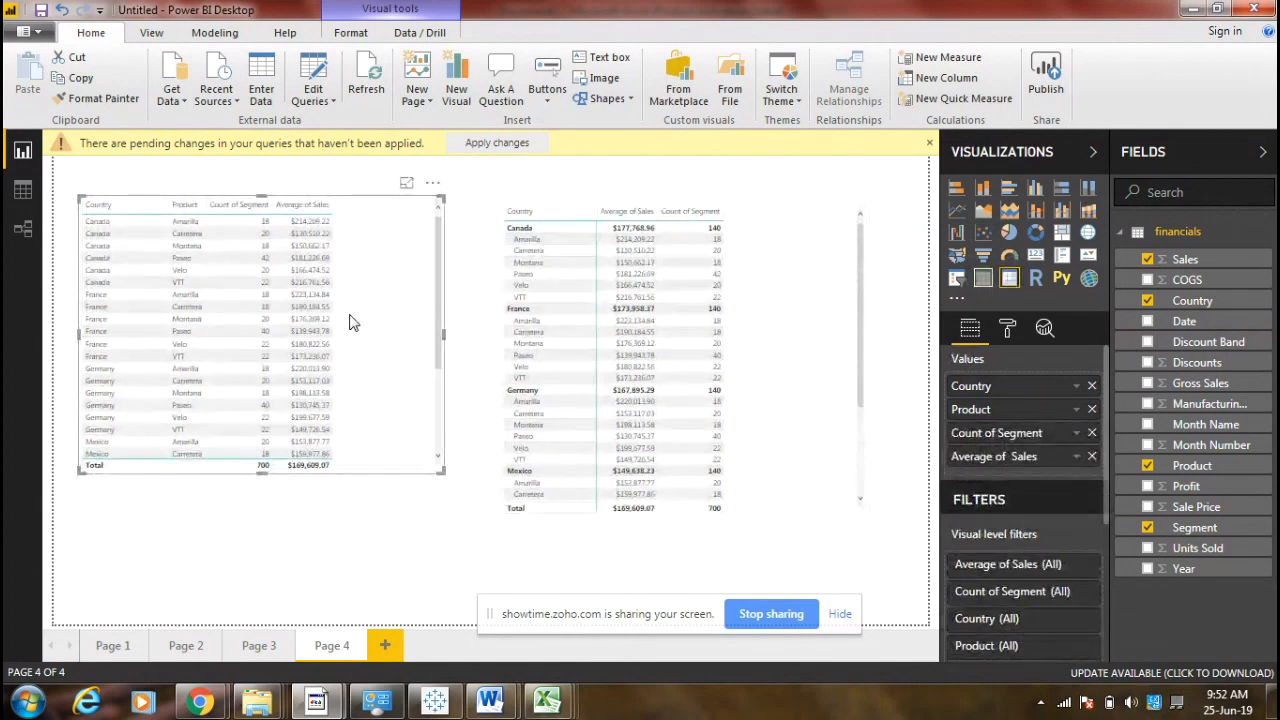
left_click(800, 298)
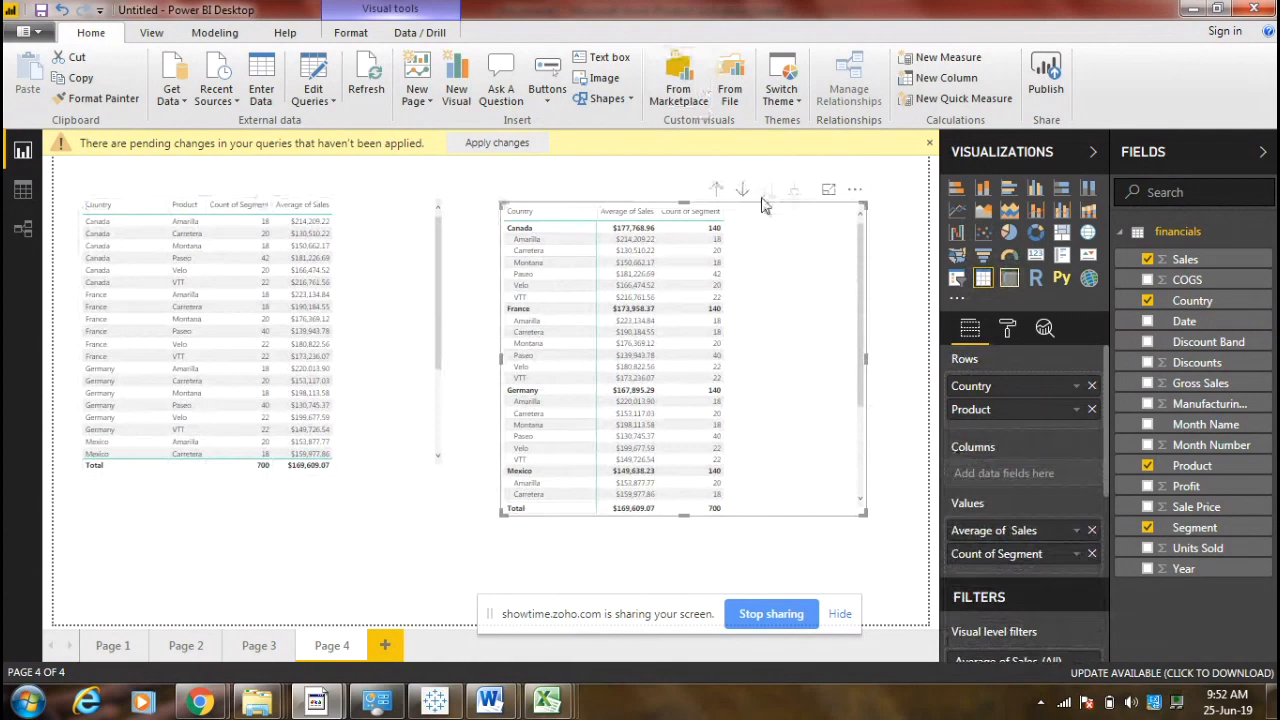
Remove and re-add Product below Country in the matrix rows, expand the hierarchy by one level and drill back up to Country.
left_click_drag(985, 409, 1043, 407)
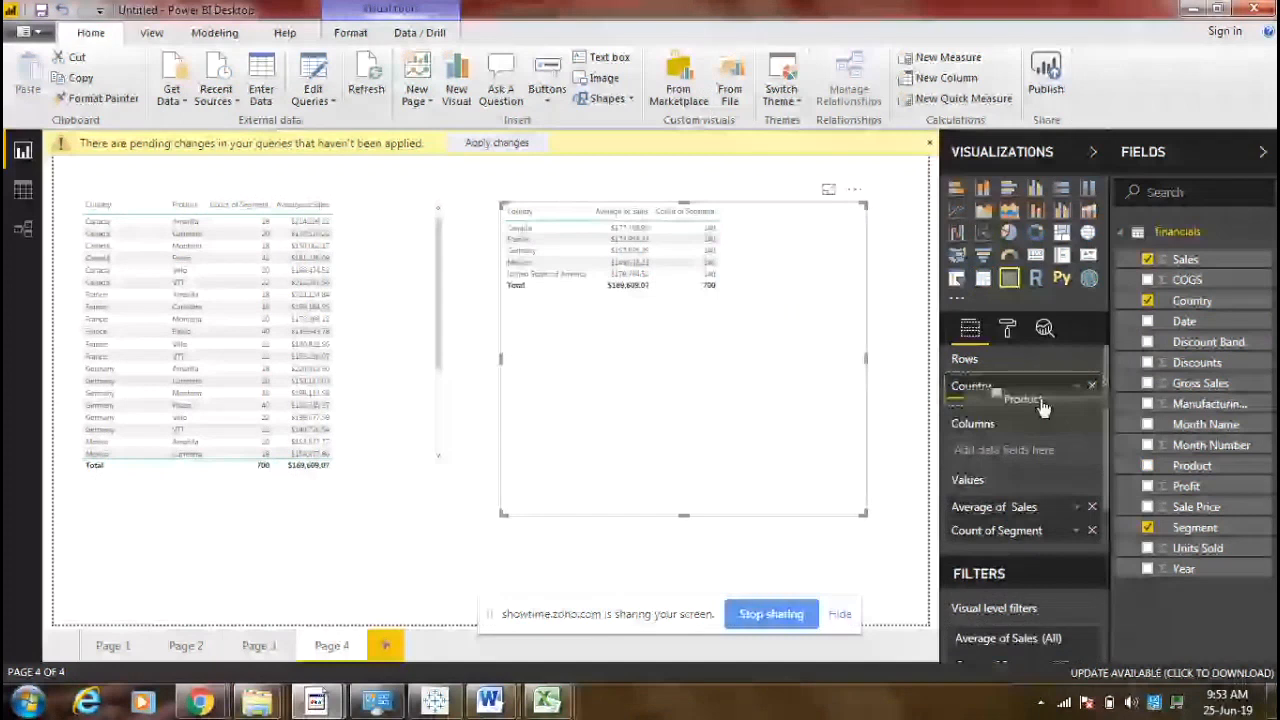
left_click_drag(1042, 403, 1040, 408)
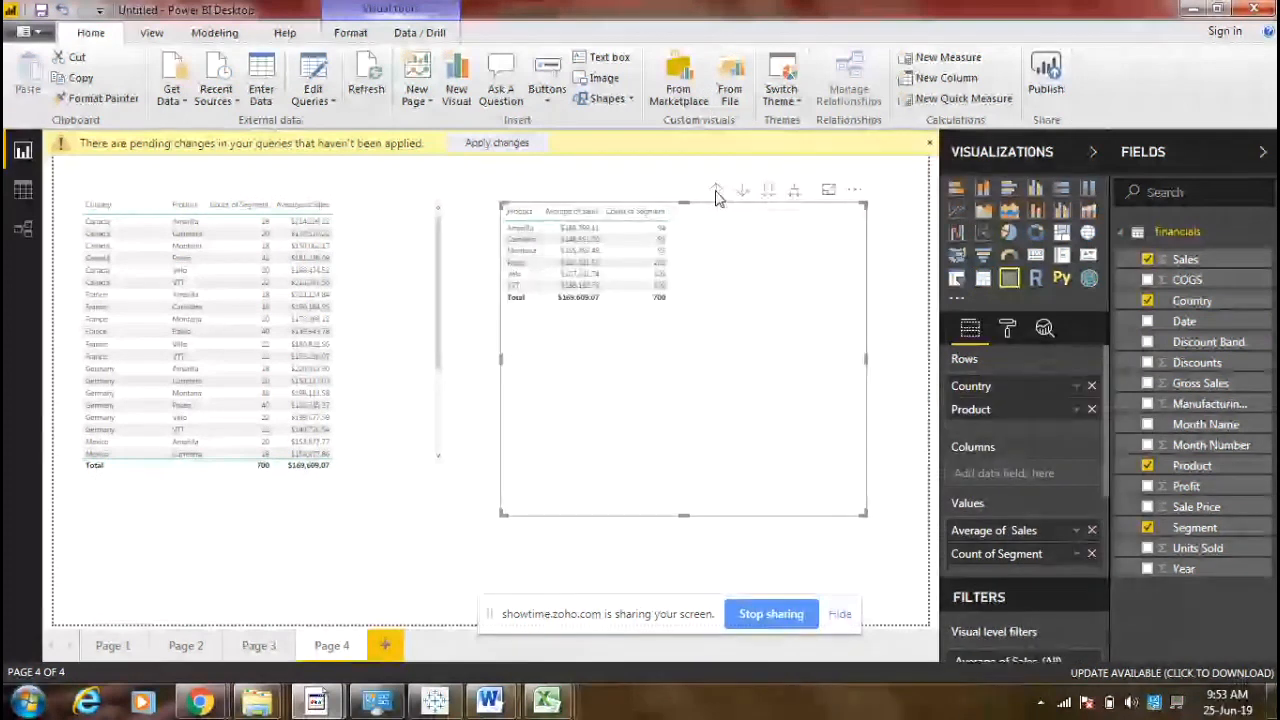
left_click(793, 198)
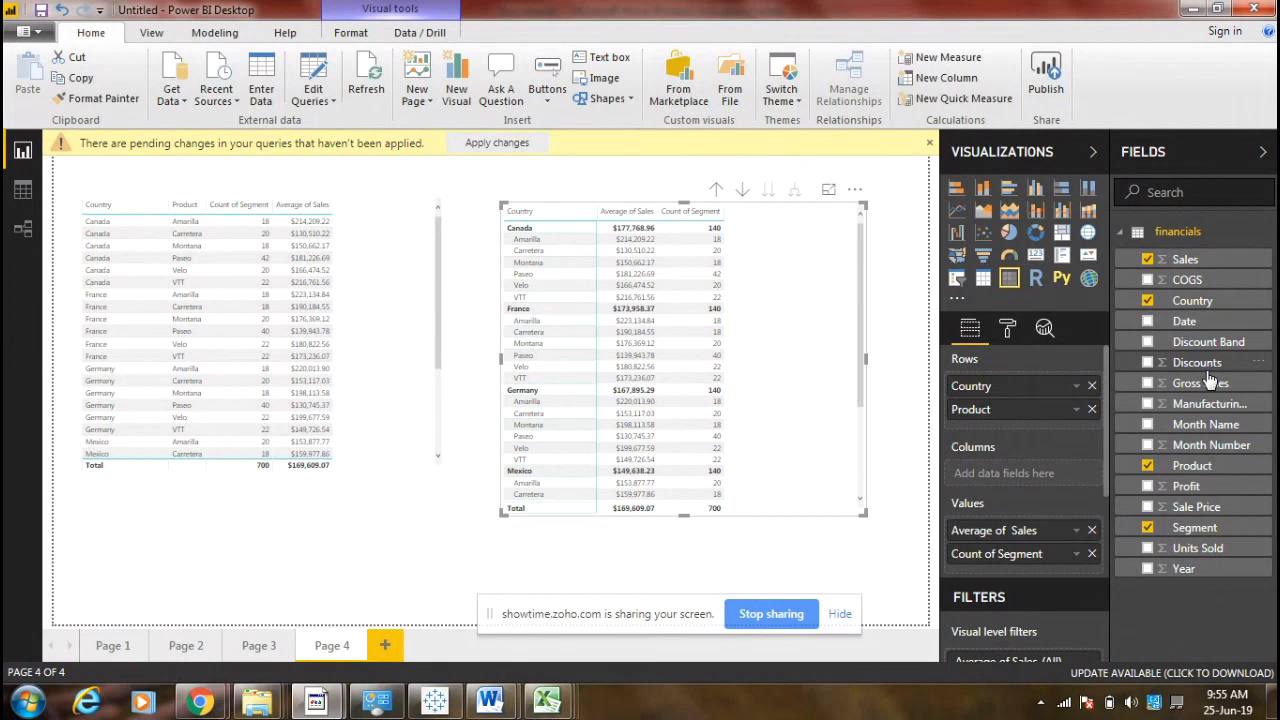
left_click(720, 191)
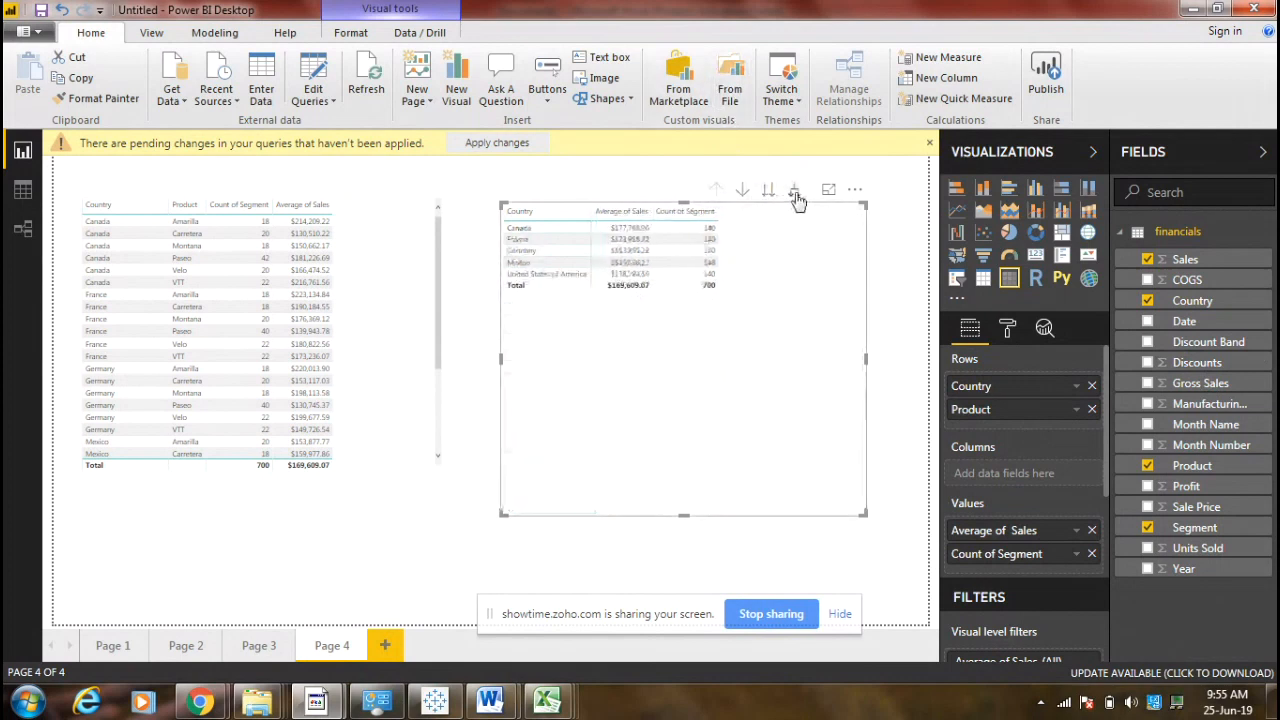